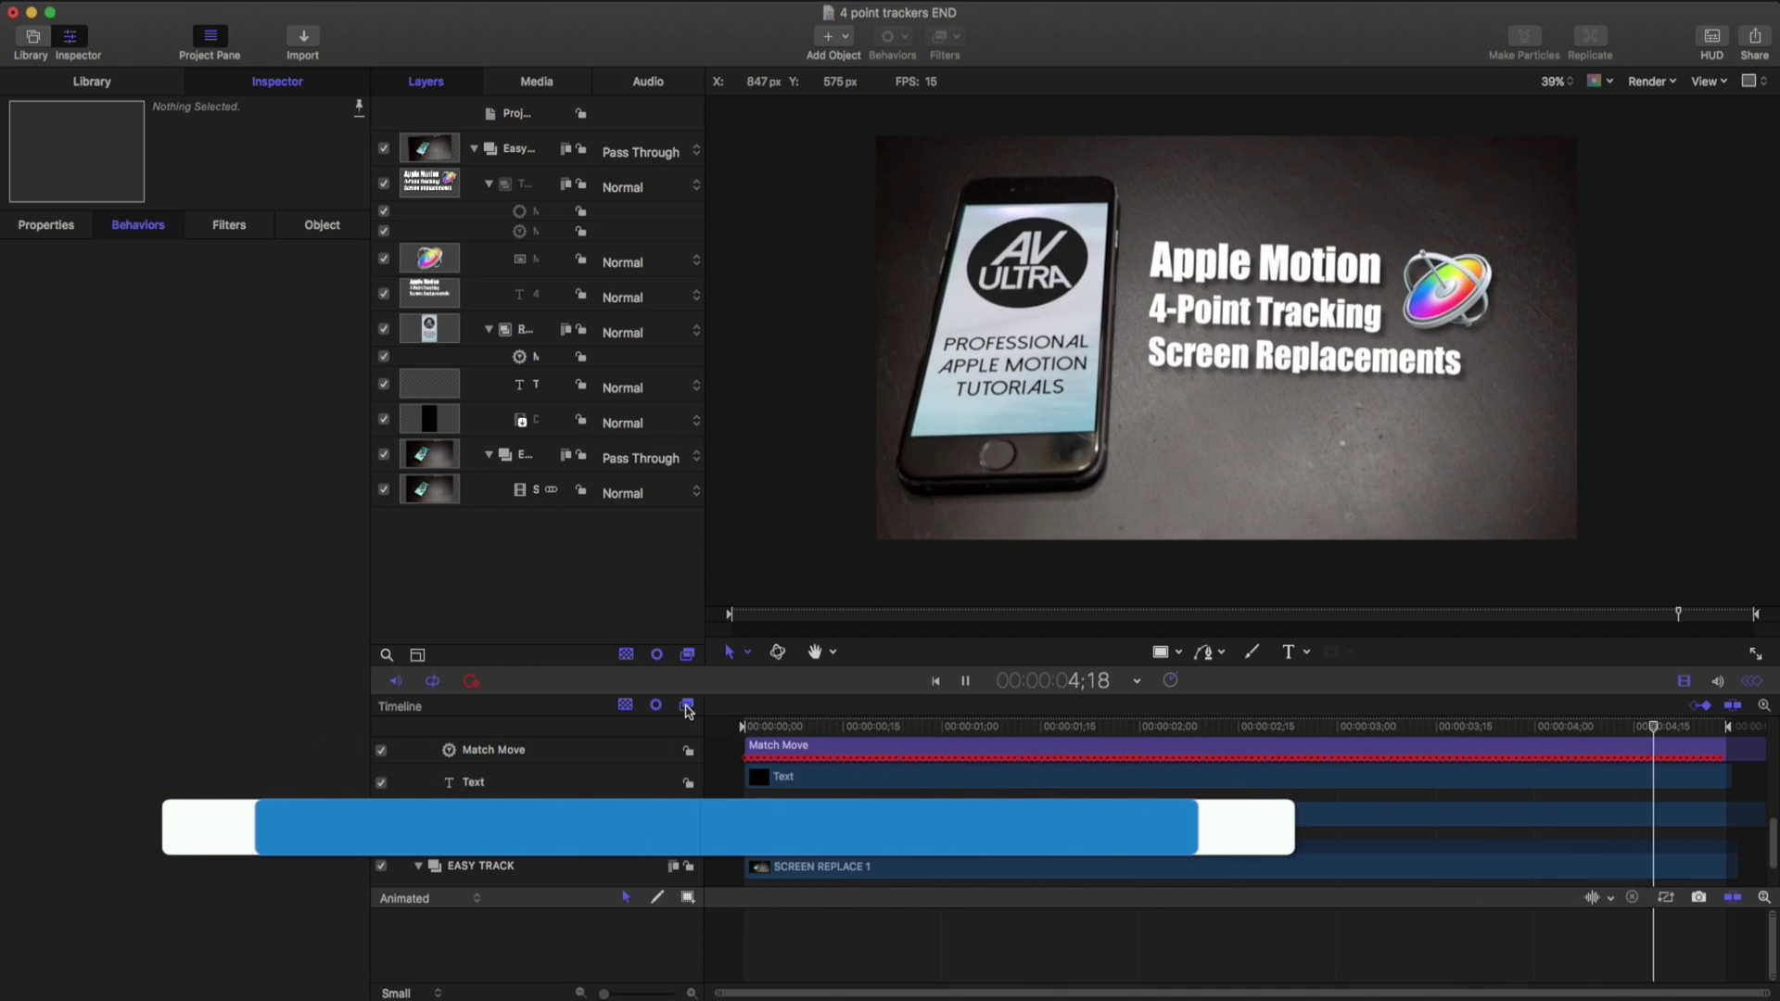
Stop the finished example's playback and scrub through its animation.
key("space")
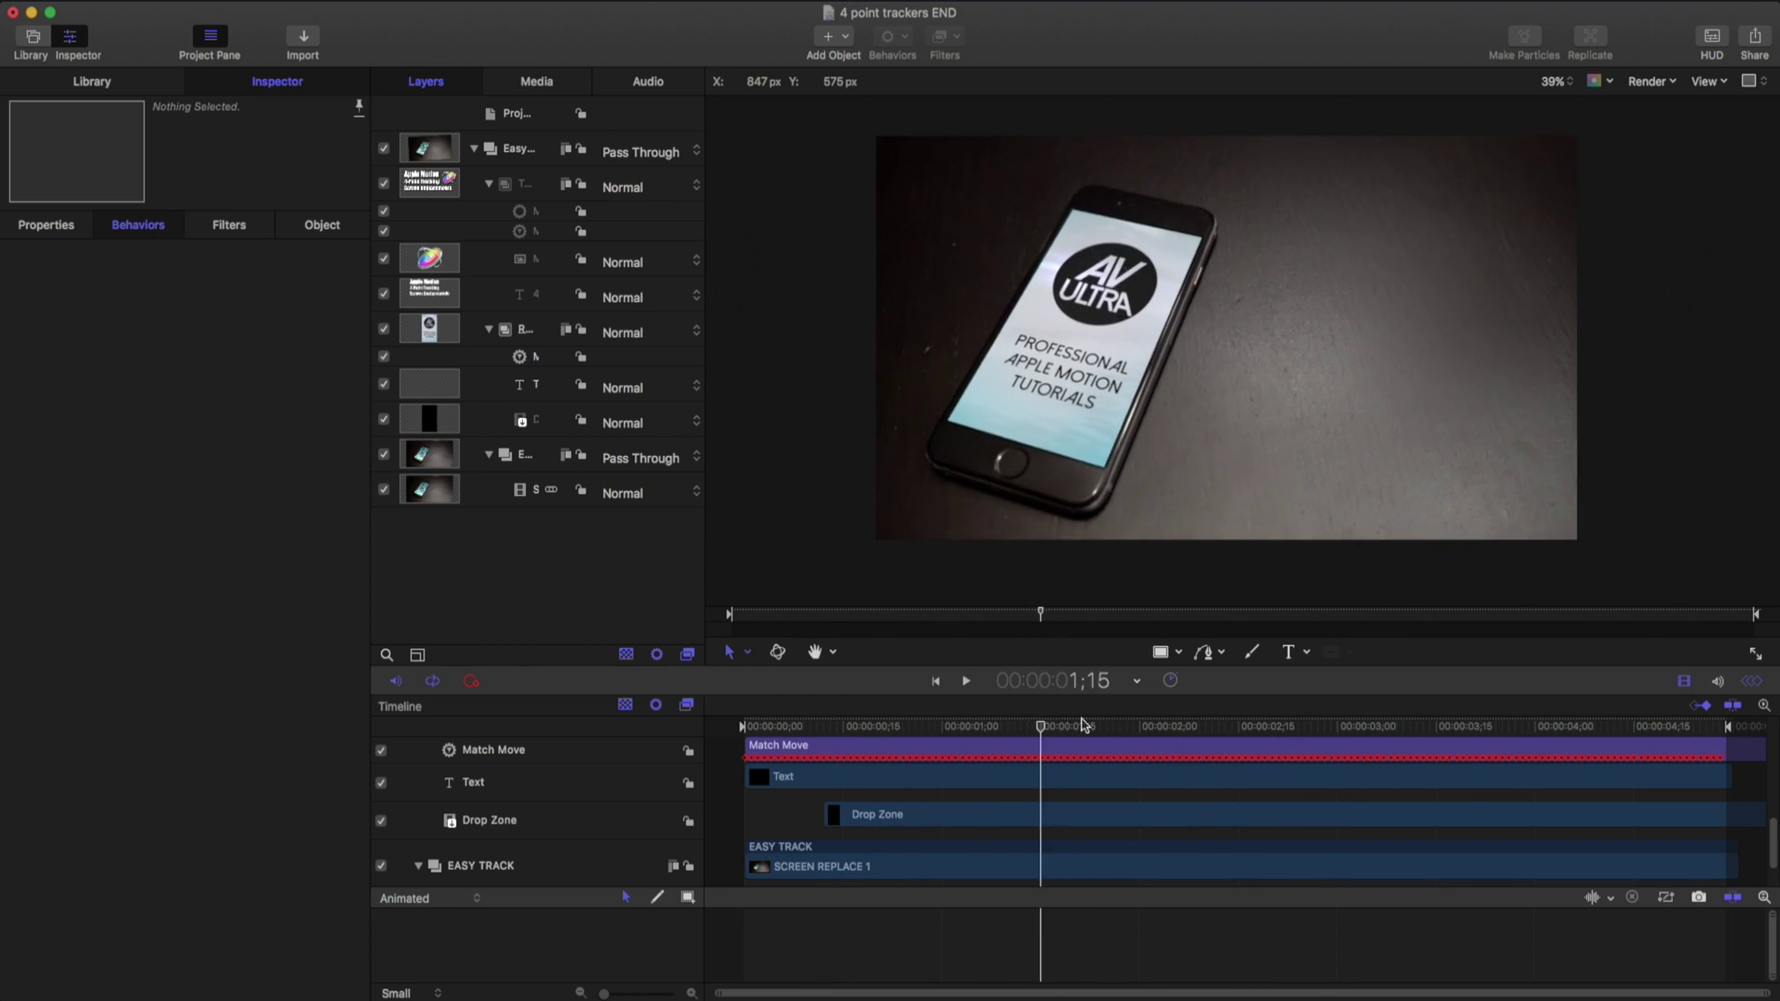
key("space")
mouse_move(1221, 722)
left_mouse_down()
mouse_move(799, 733)
mouse_move(1396, 725)
left_mouse_up()
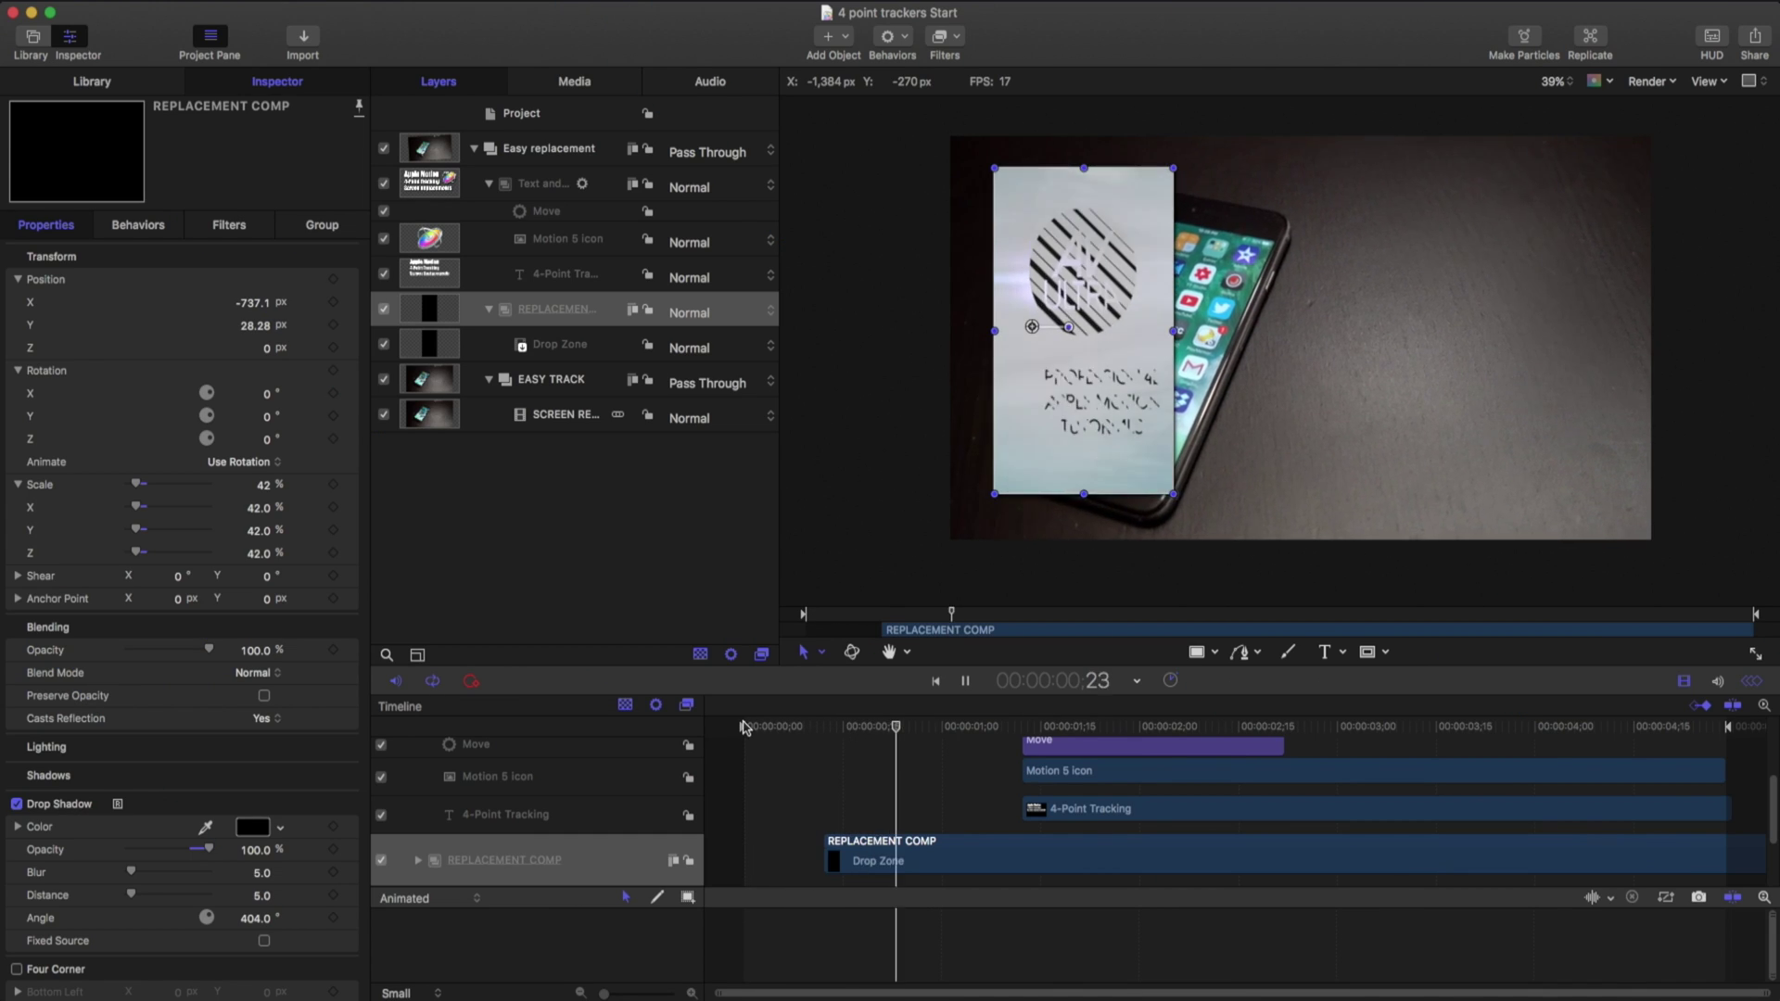
Scrub to the title, review the Easy replacement group's layers, and collapse Text and Icon.
key("space")
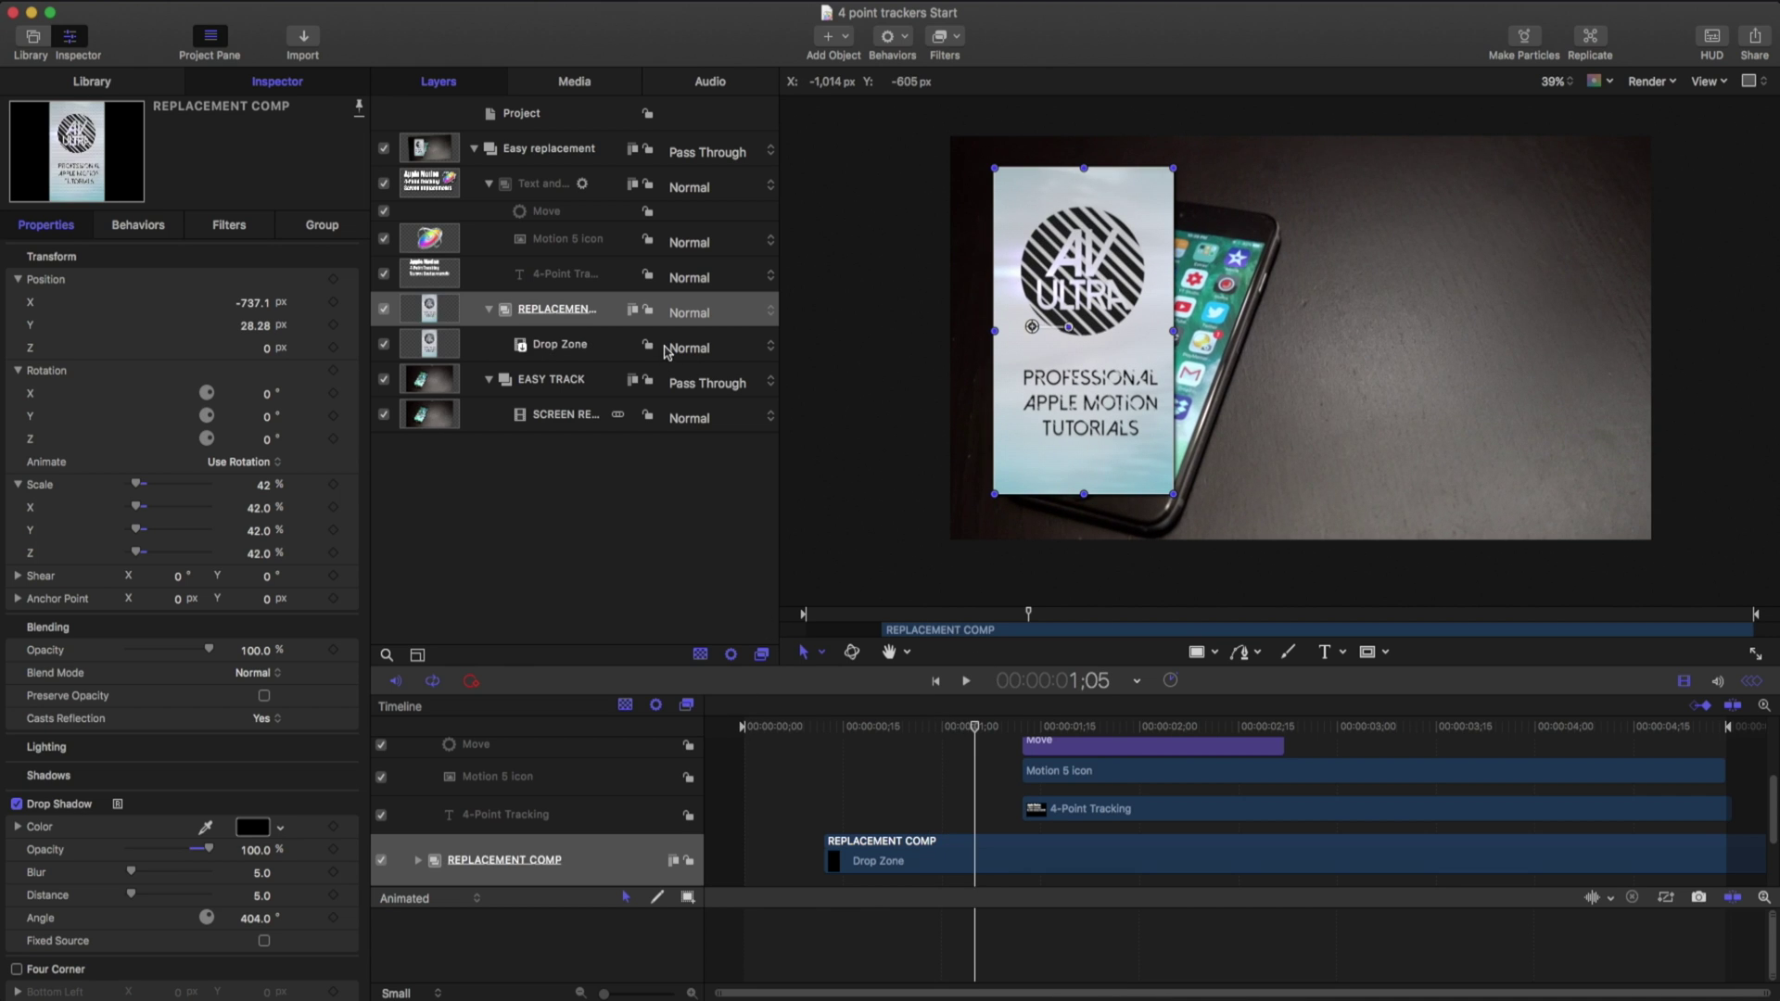
left_click_drag(973, 728, 1437, 725)
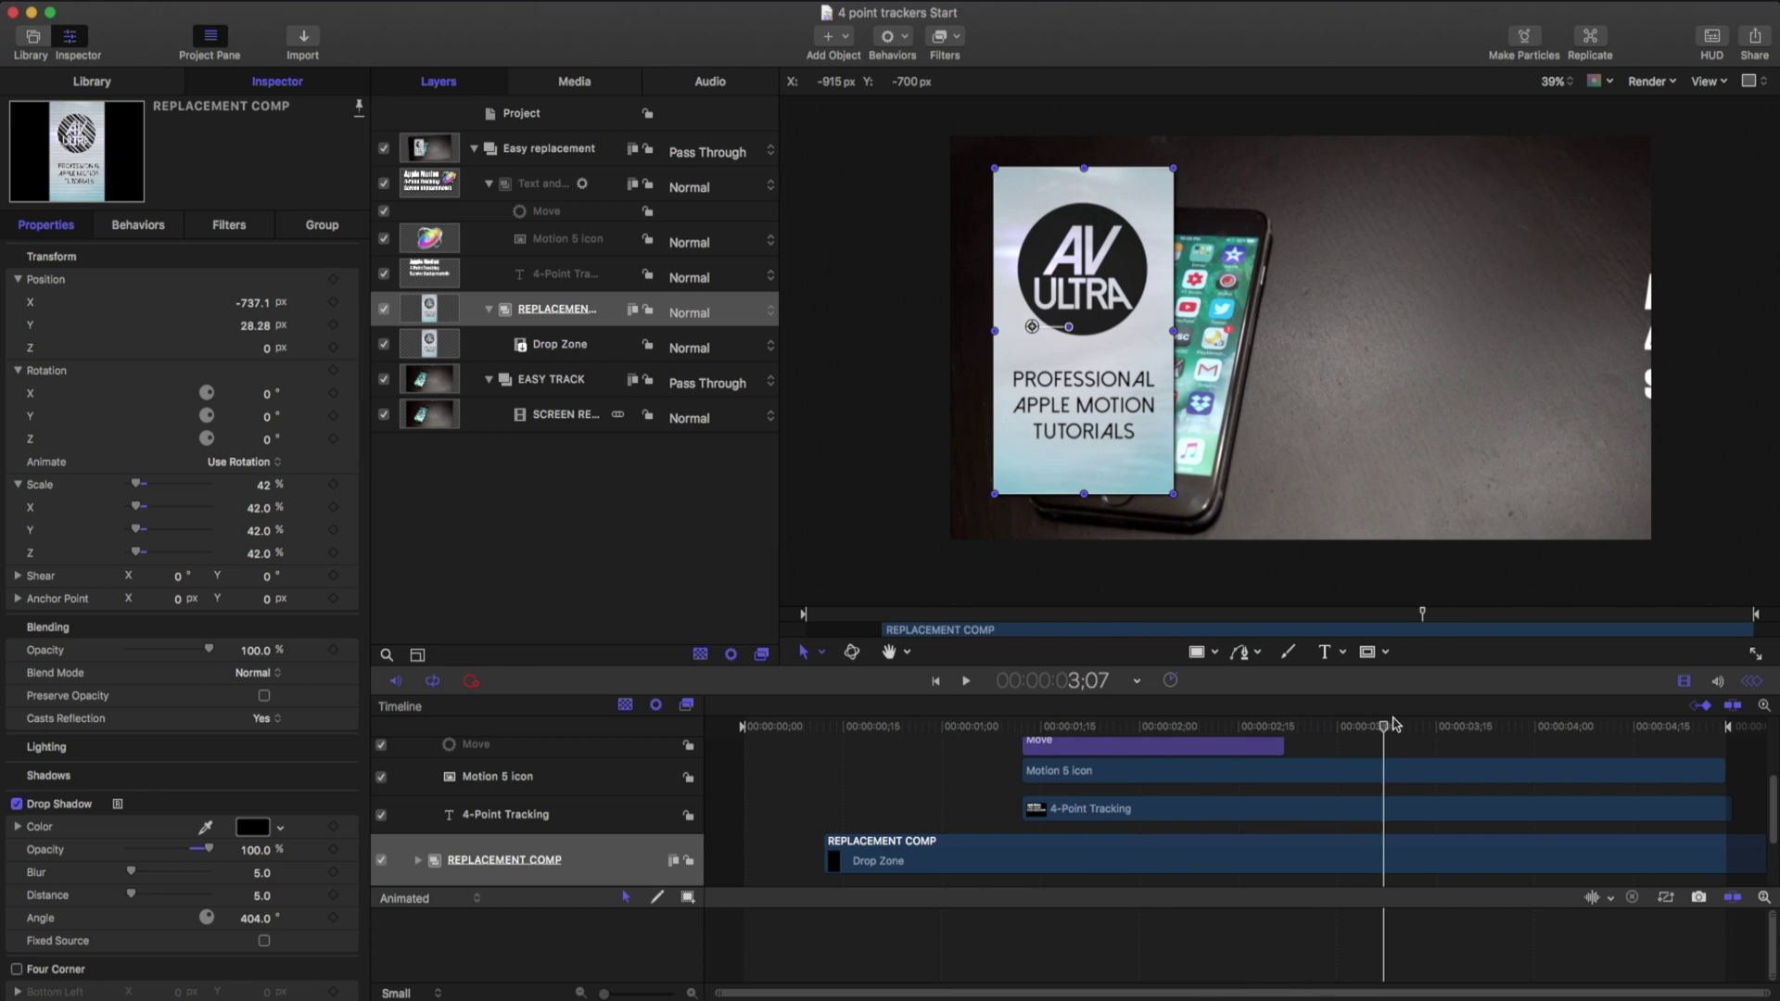
left_click(545, 148)
left_click(535, 186)
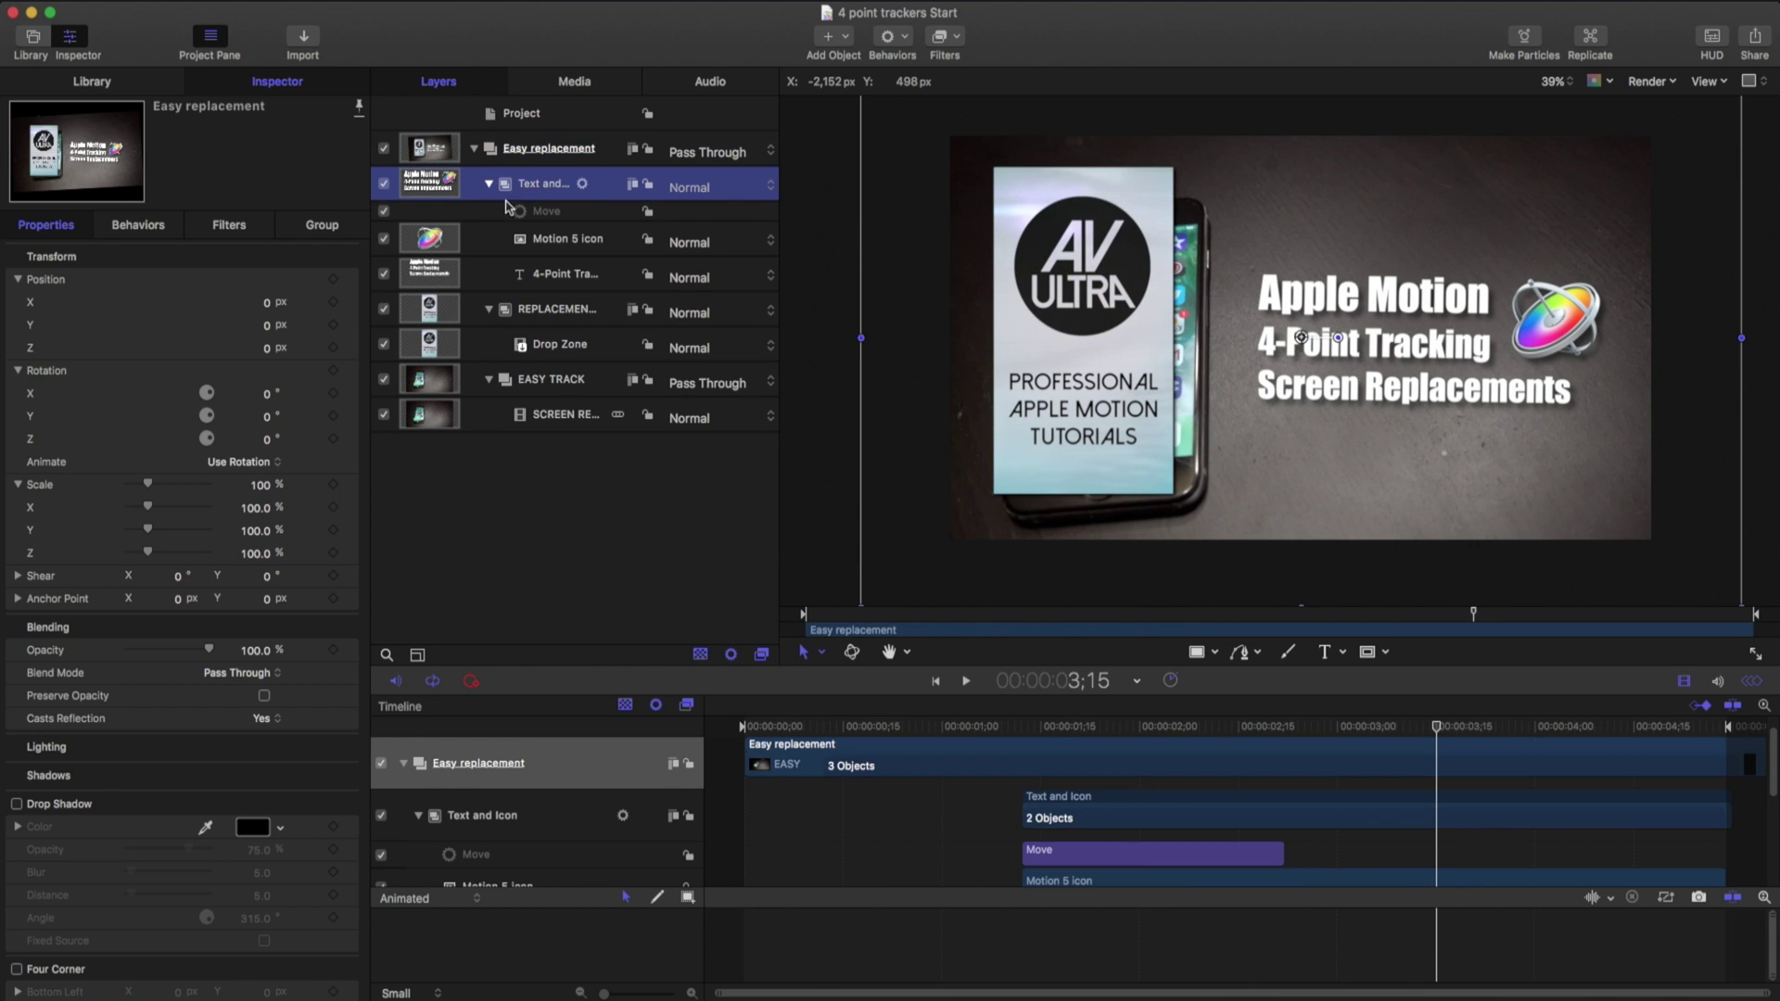
left_click(545, 247)
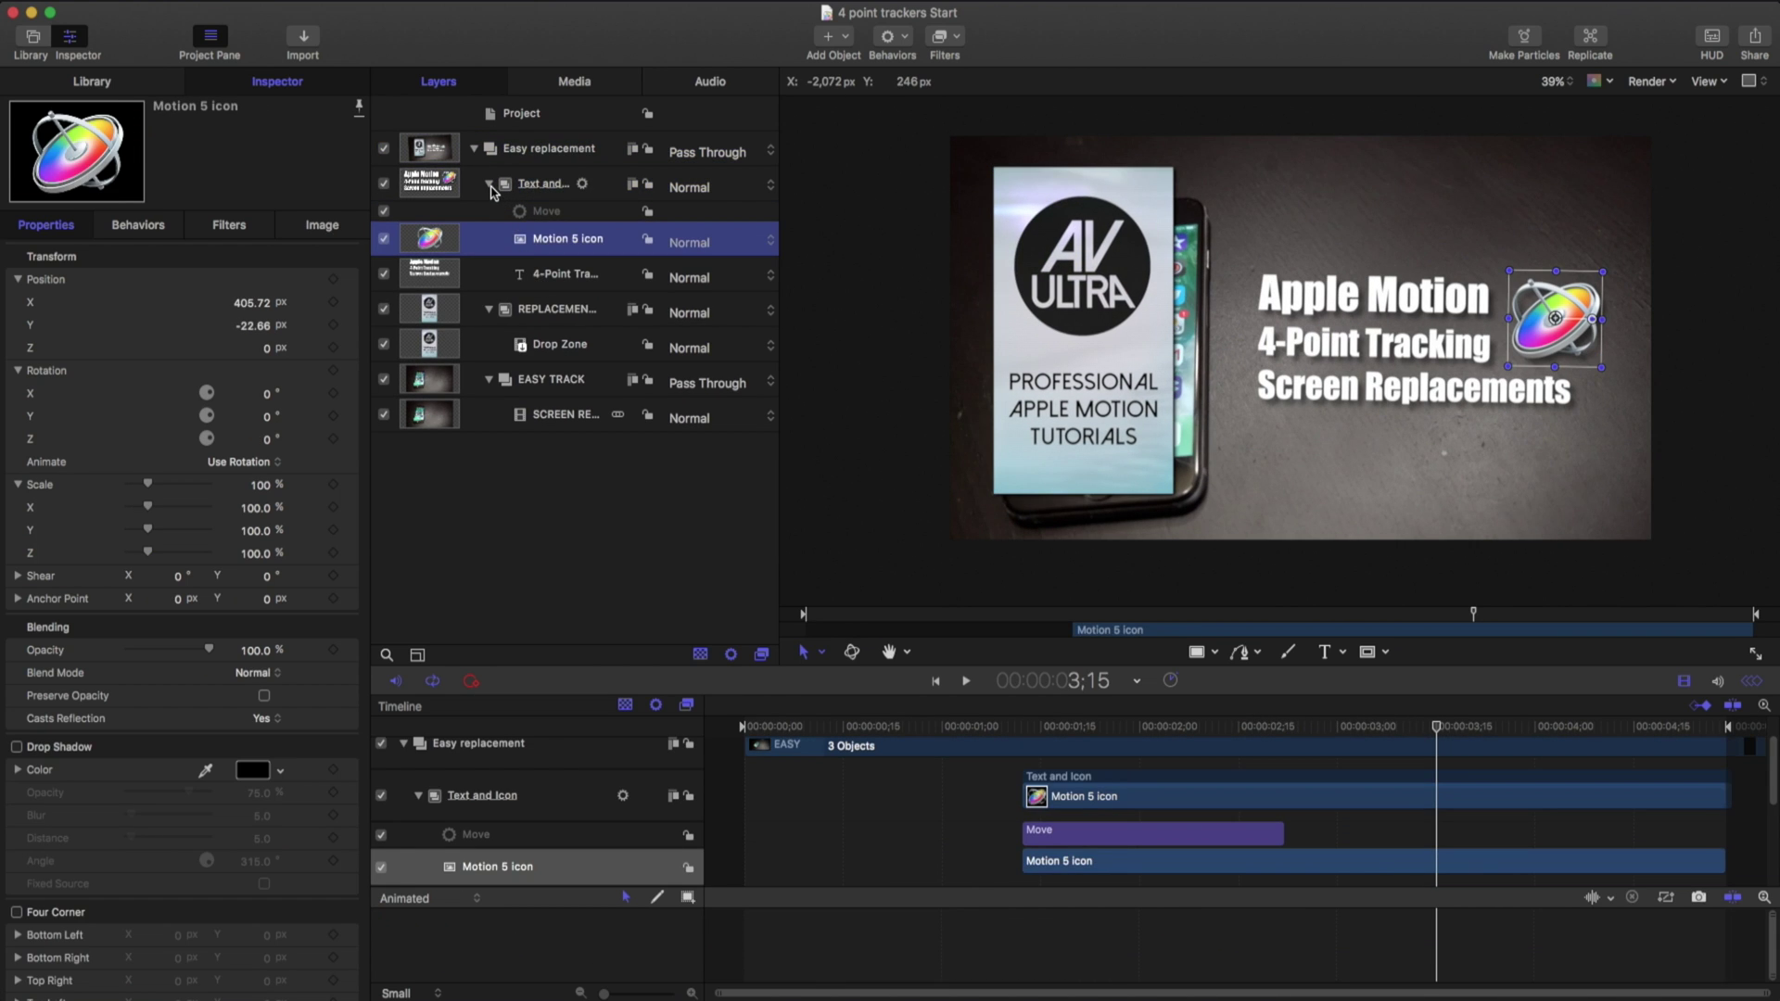
left_click(491, 184)
Check REPLACEMENT COMP's Drop Zone image and the SCREEN REPLACE 1 footage at the first frame.
left_click(534, 219)
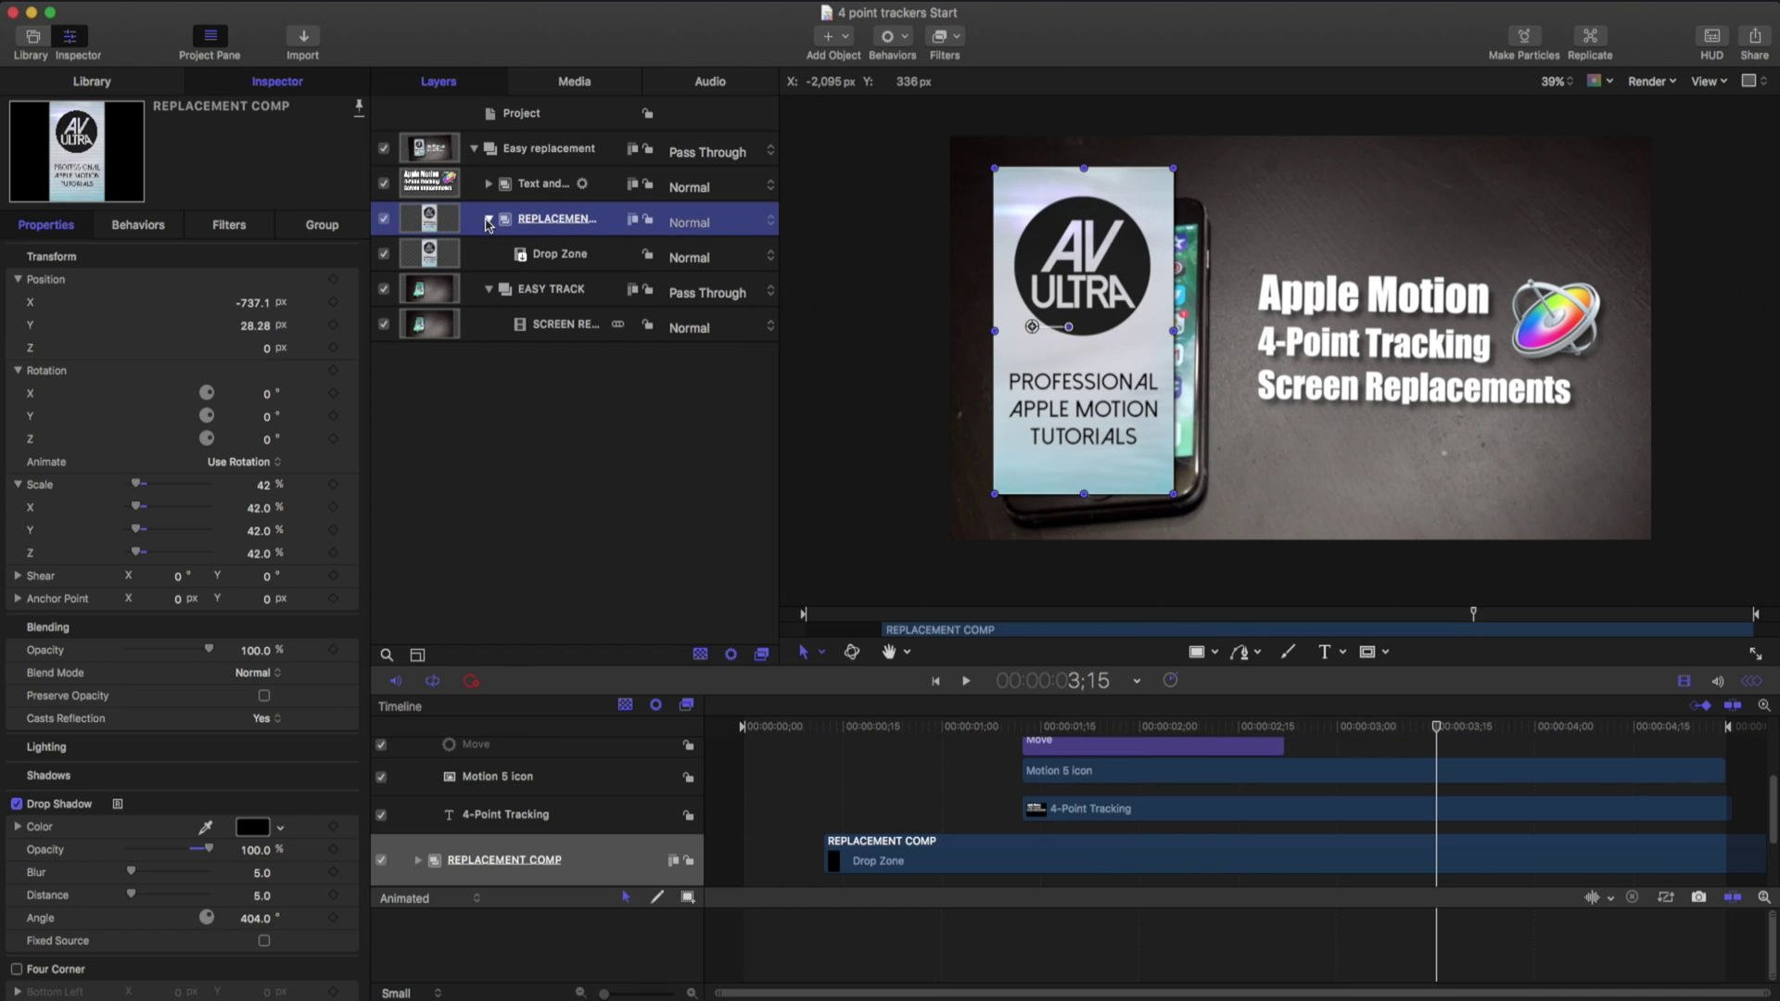
left_click(557, 258)
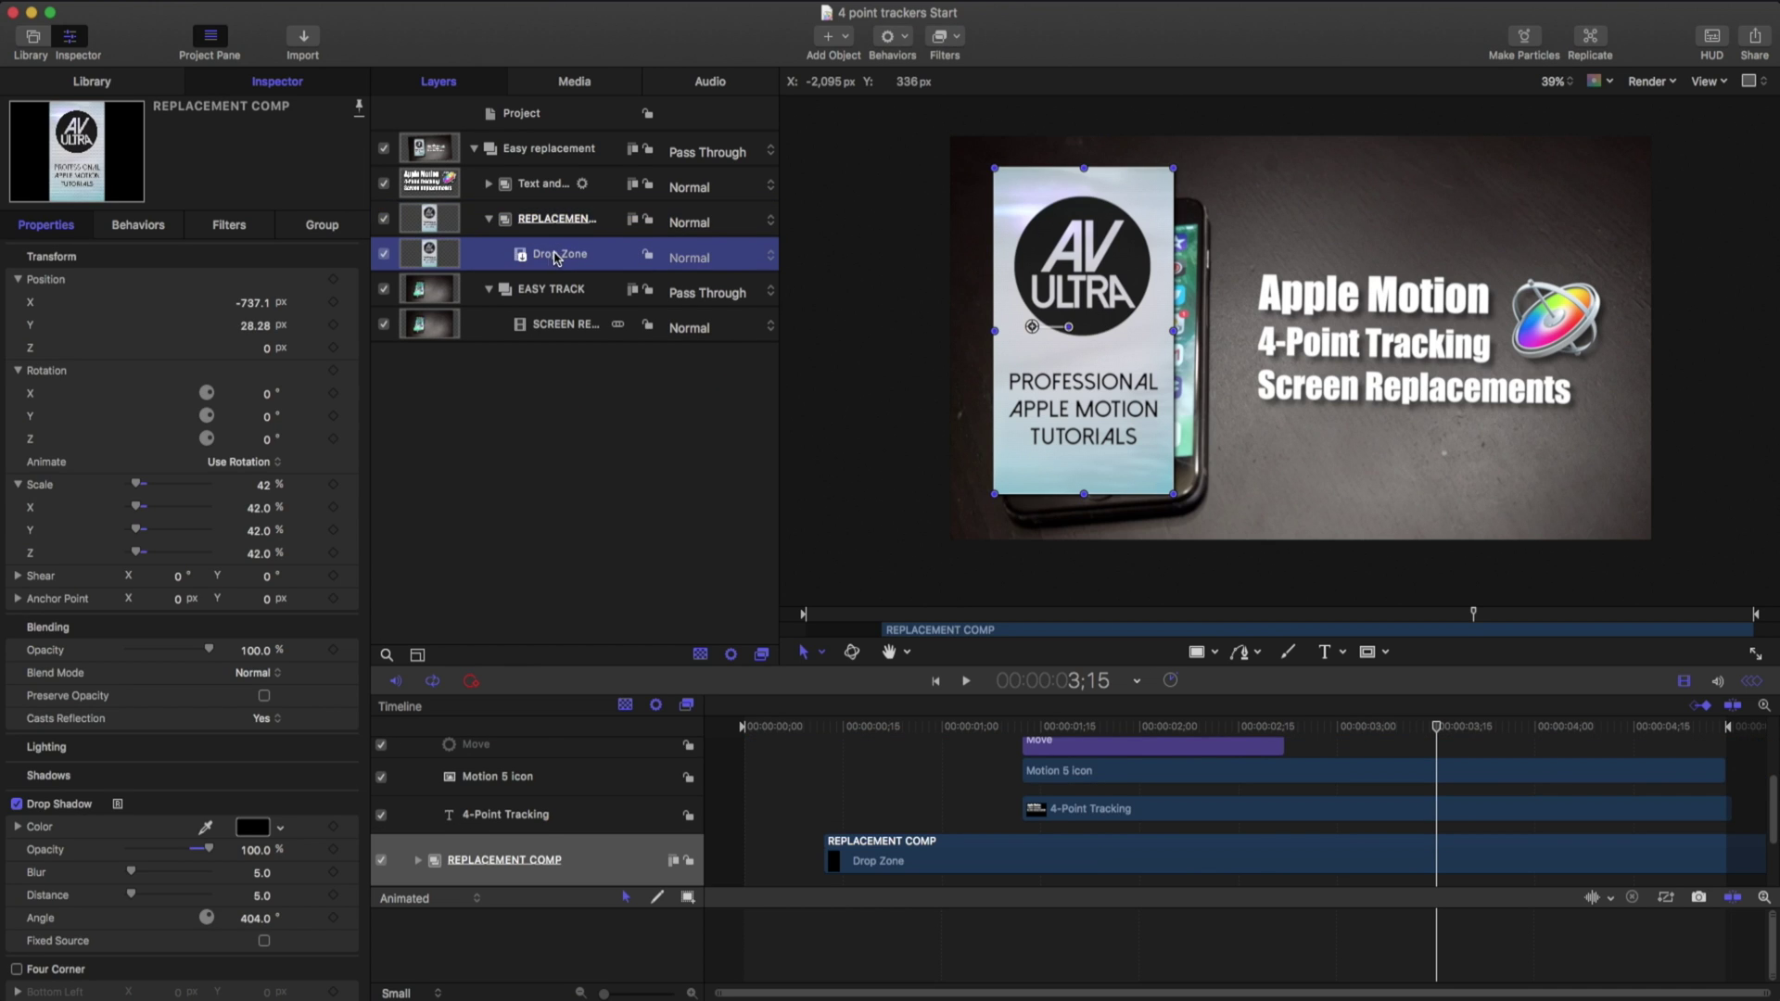
left_click(322, 225)
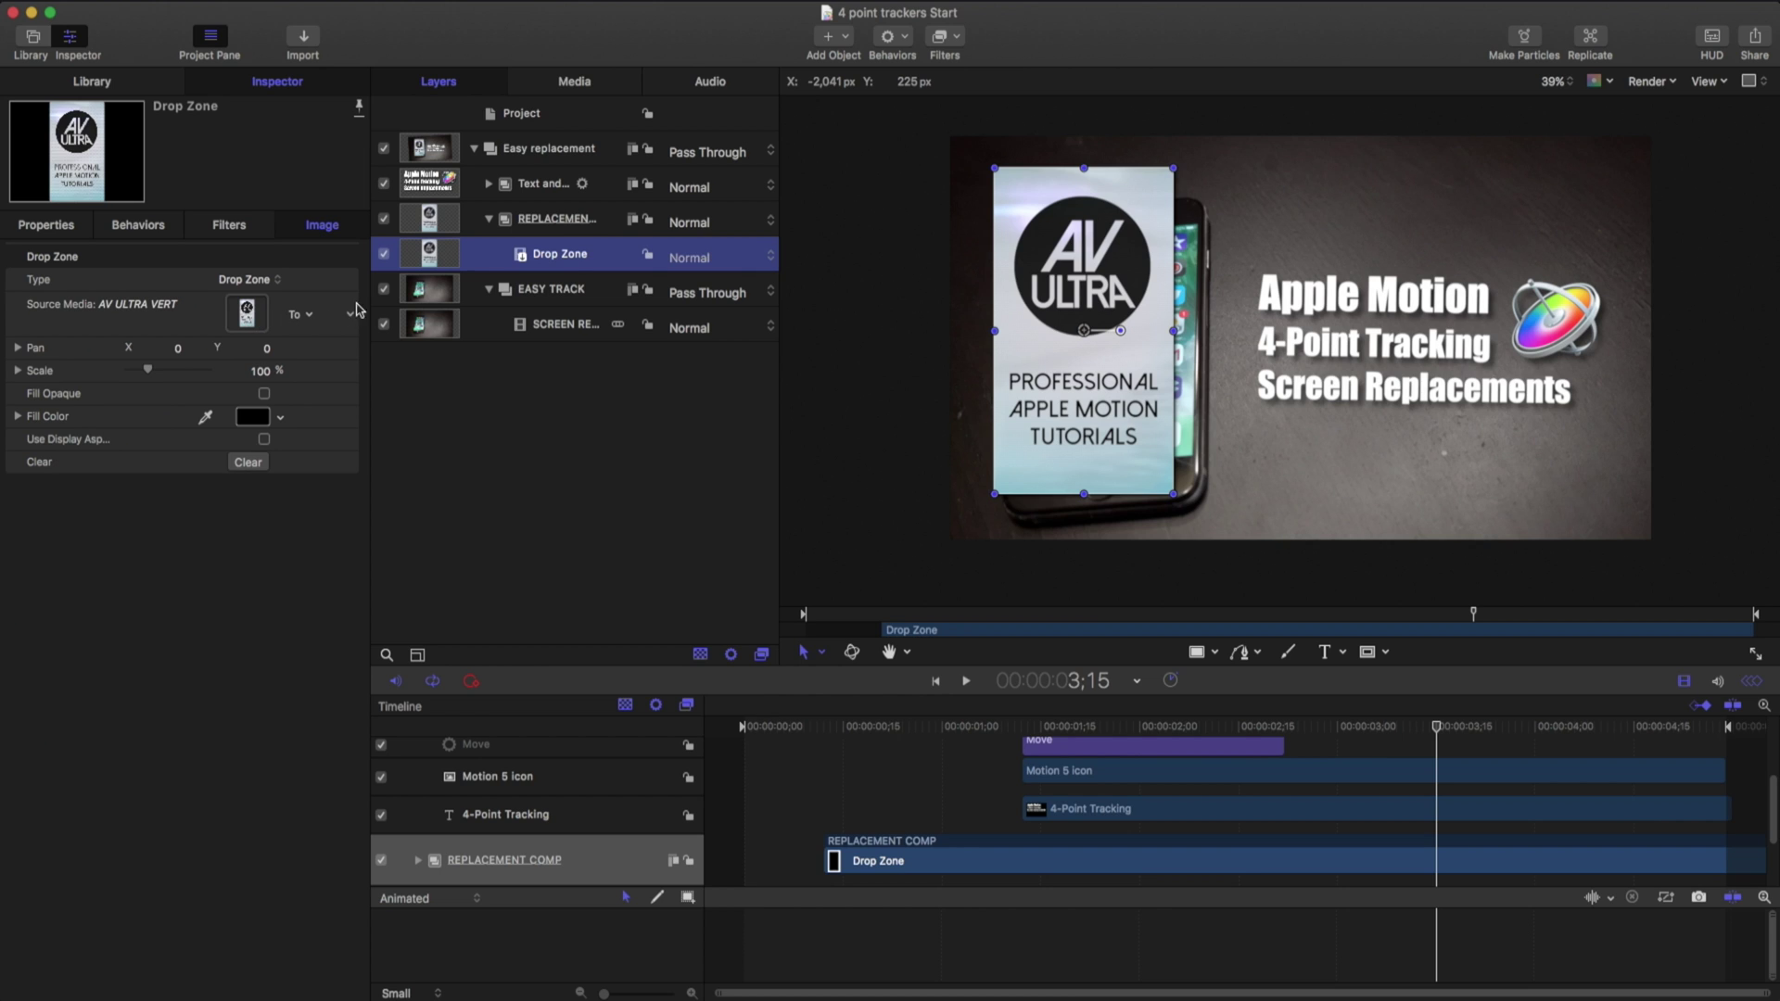
left_click(558, 323)
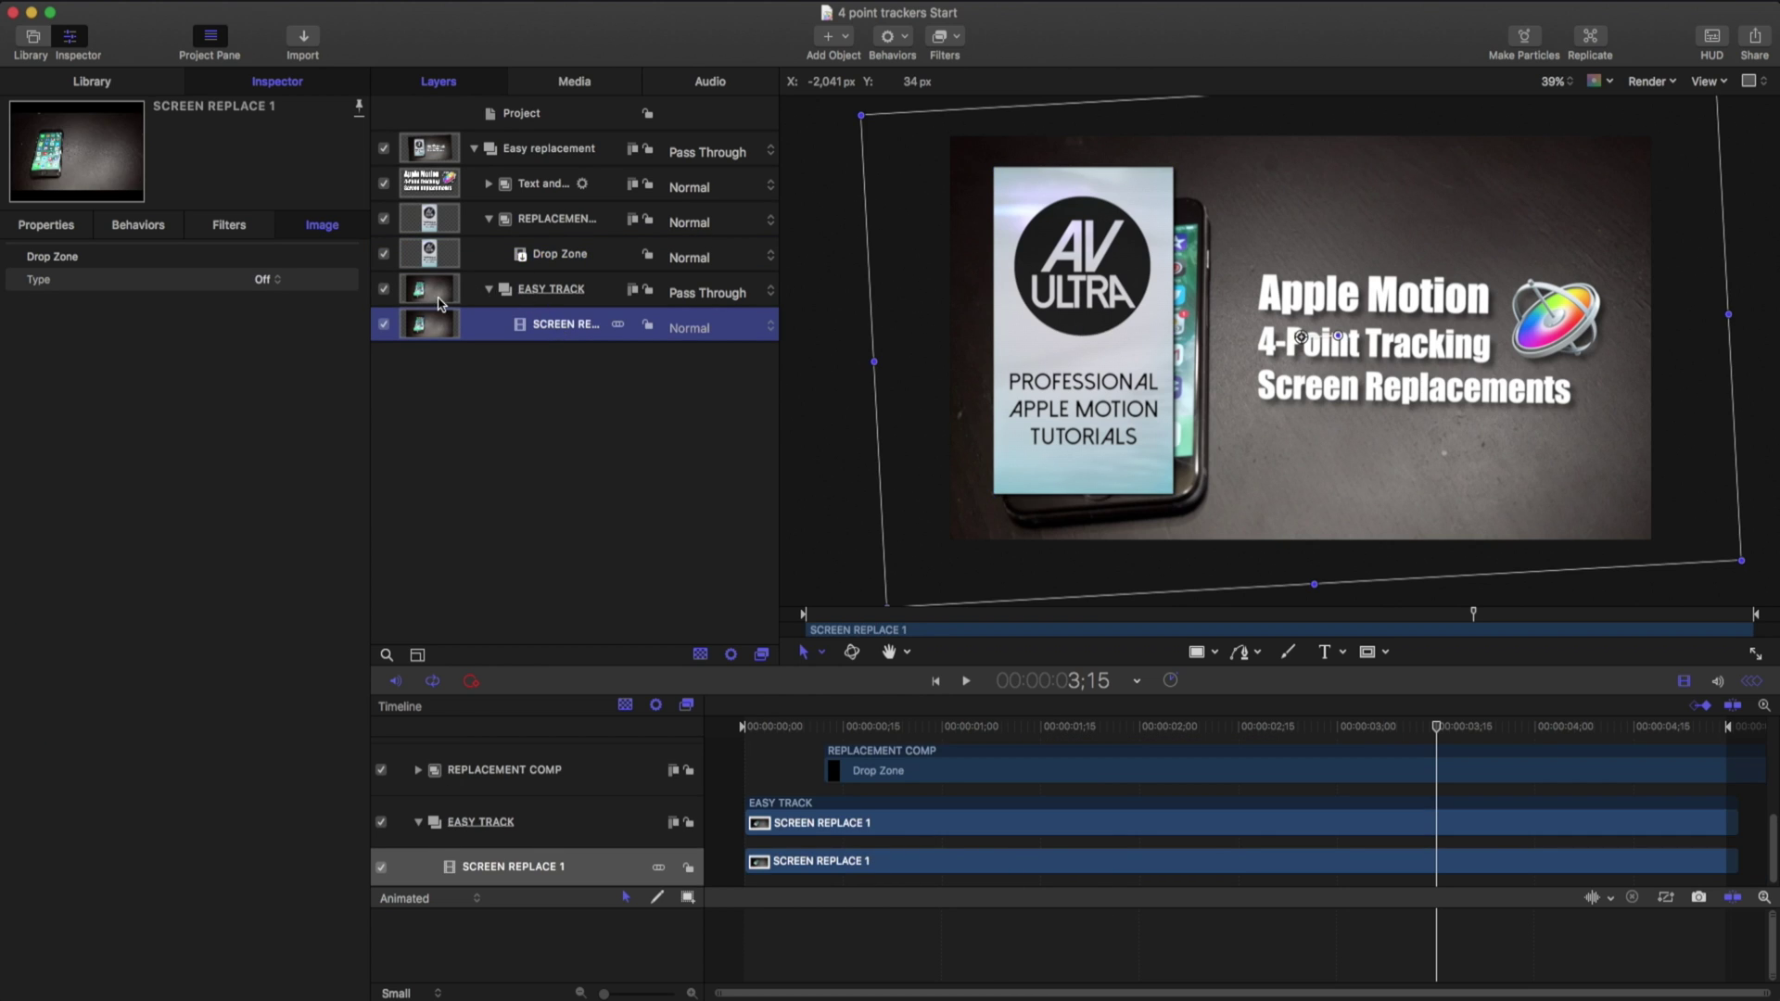
left_click(747, 726)
left_click(536, 221)
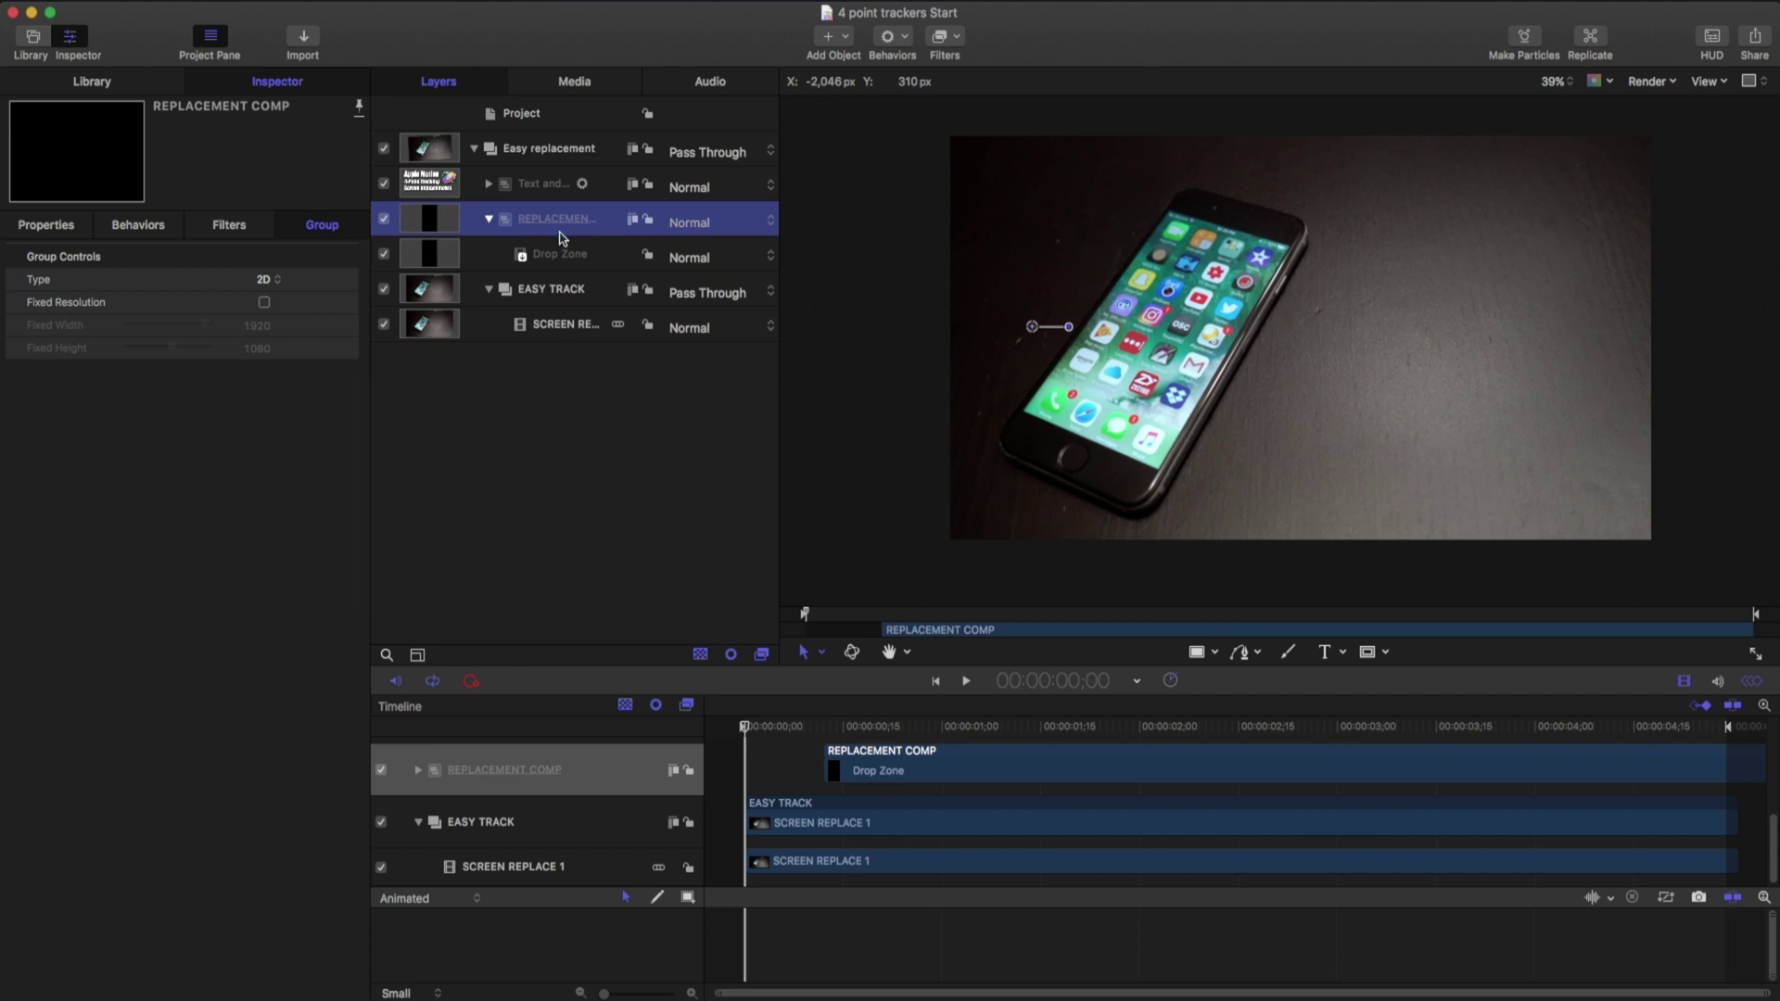
Apply the Motion Tracking Match Move behavior to REPLACEMENT COMP and bring up its settings.
key("space")
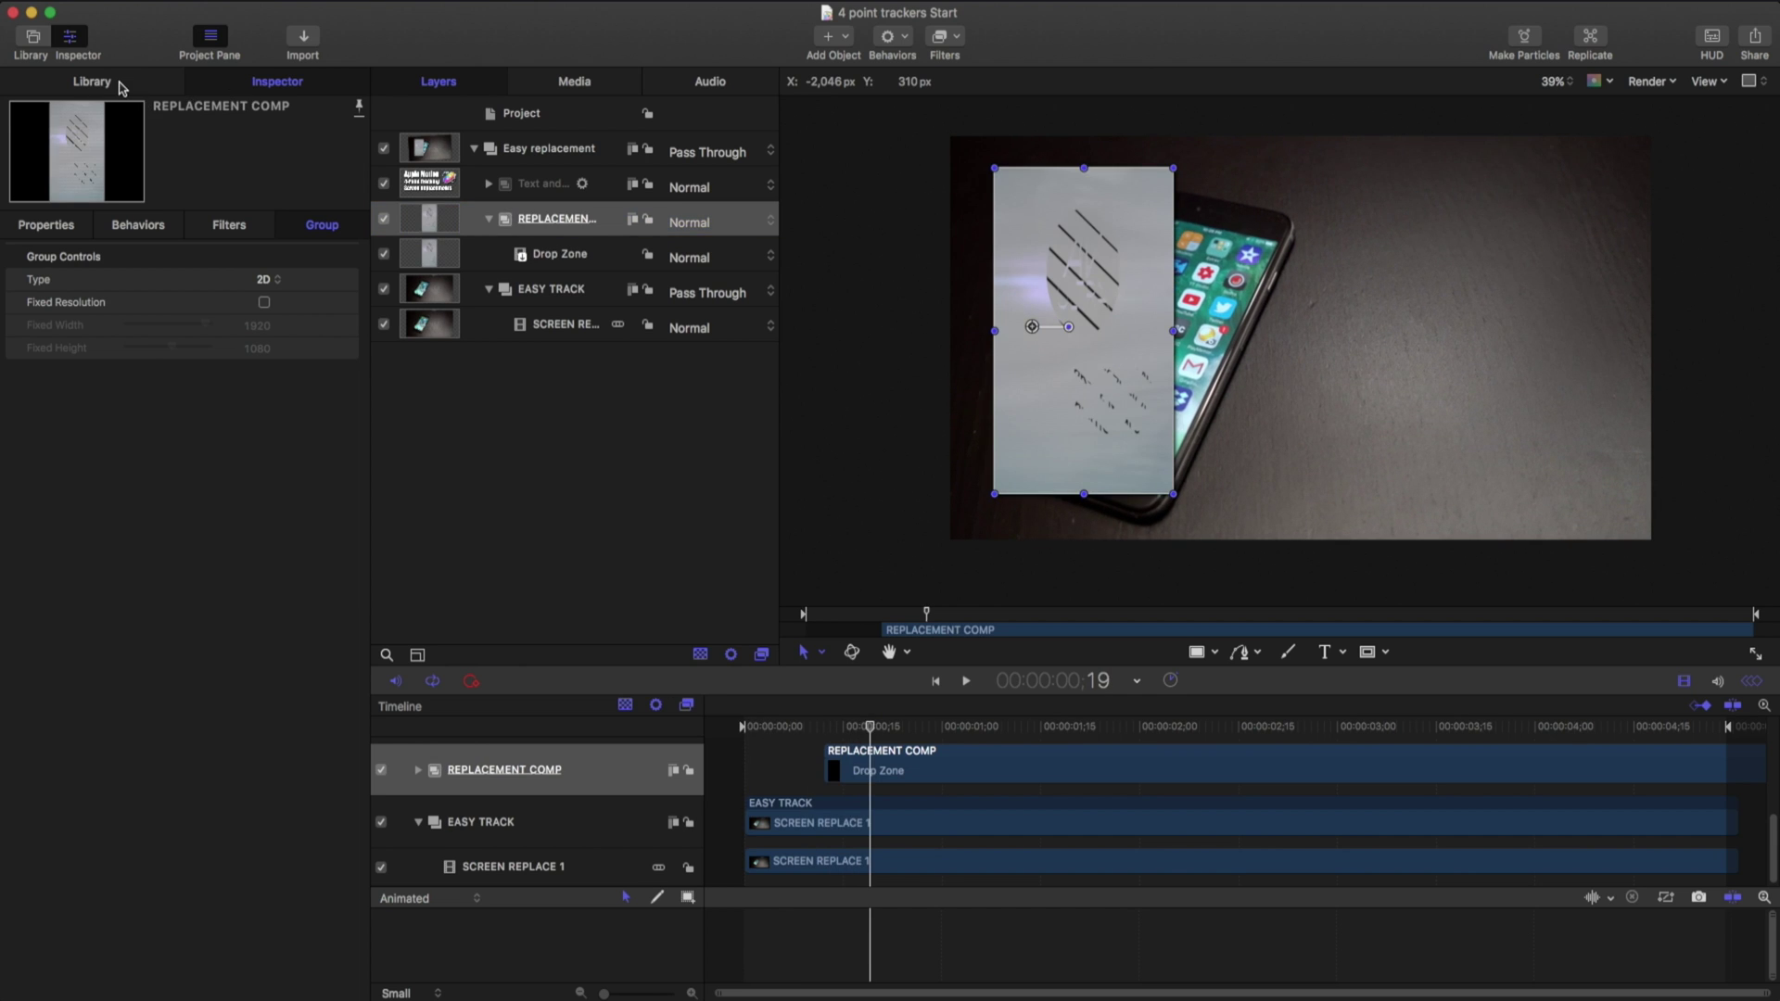
left_click(93, 81)
left_click(43, 239)
left_click(244, 316)
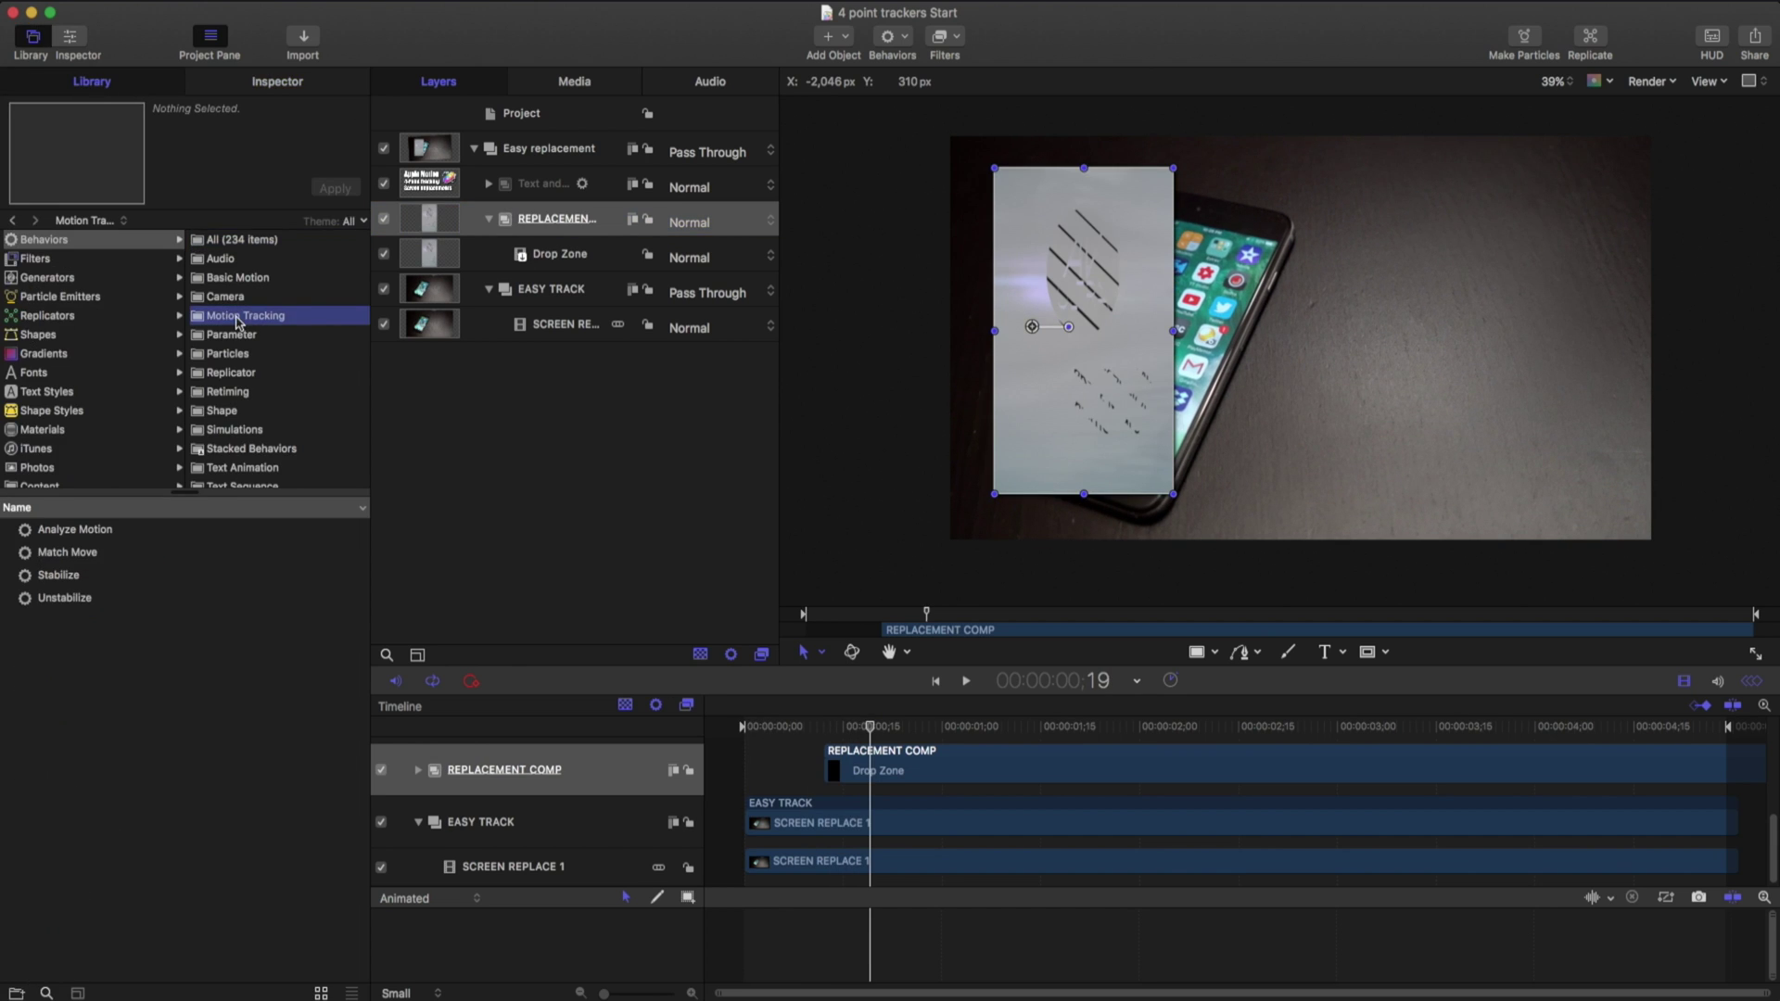
mouse_move(65, 552)
left_mouse_down()
mouse_move(566, 229)
mouse_move(545, 227)
left_mouse_up()
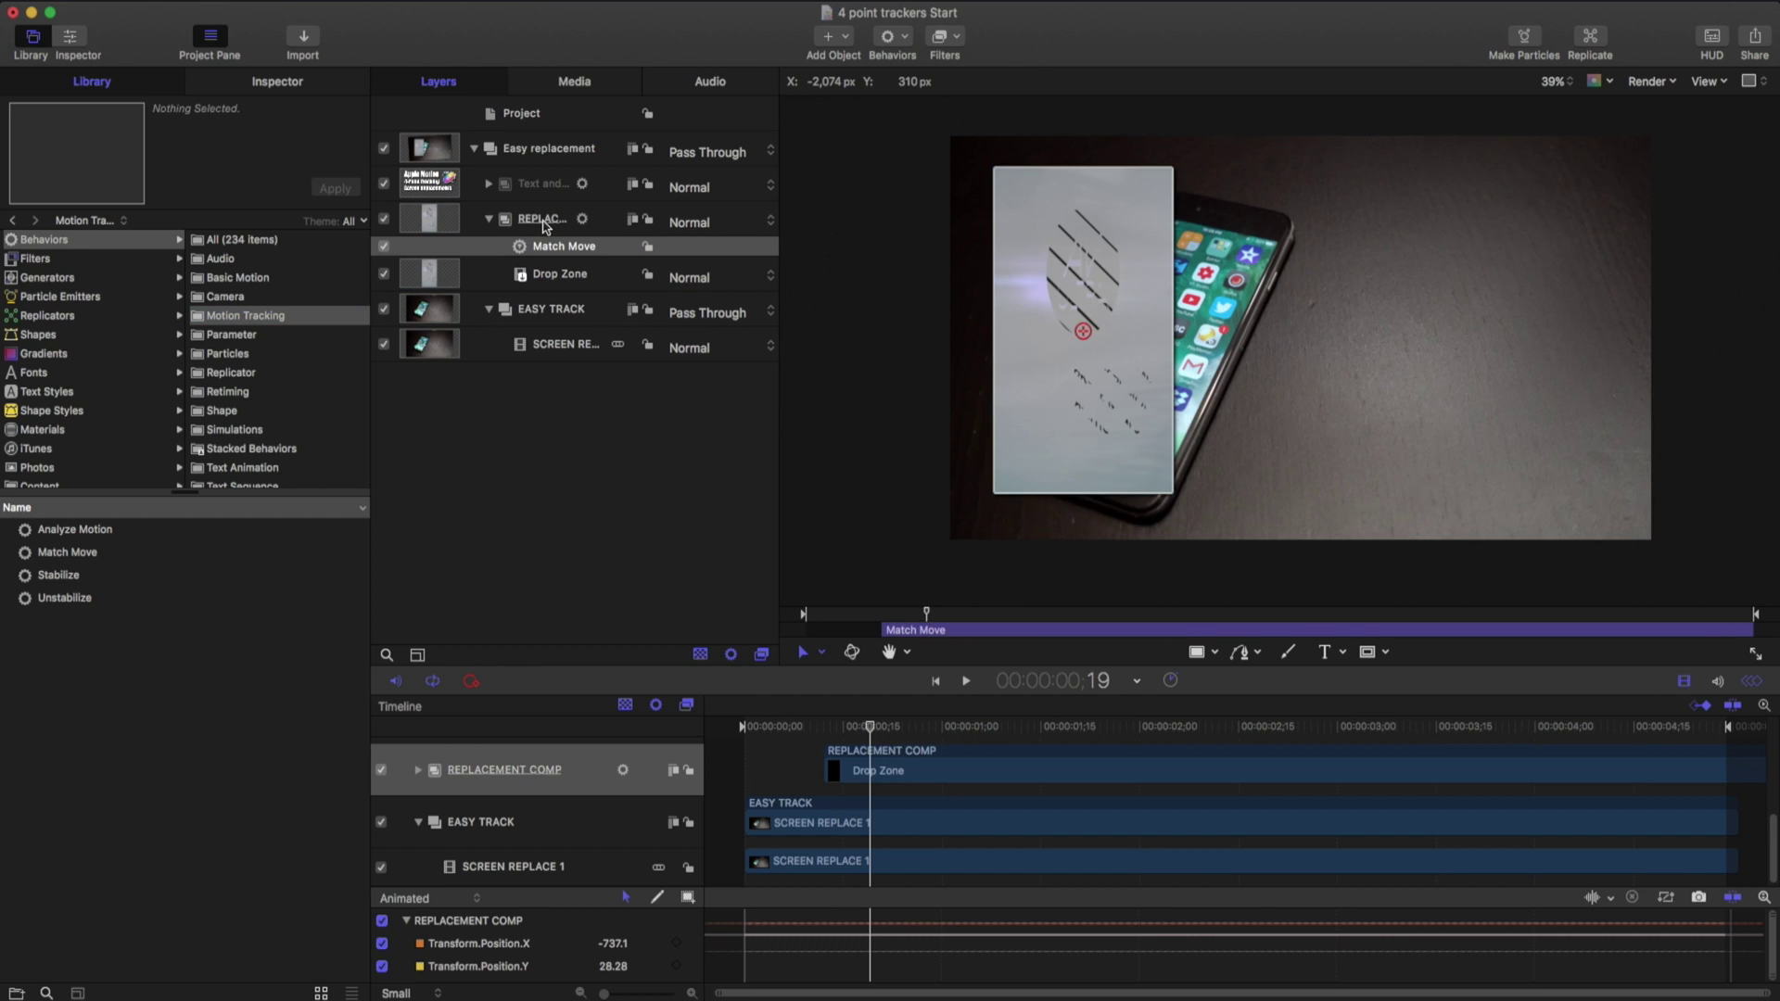
left_click(279, 80)
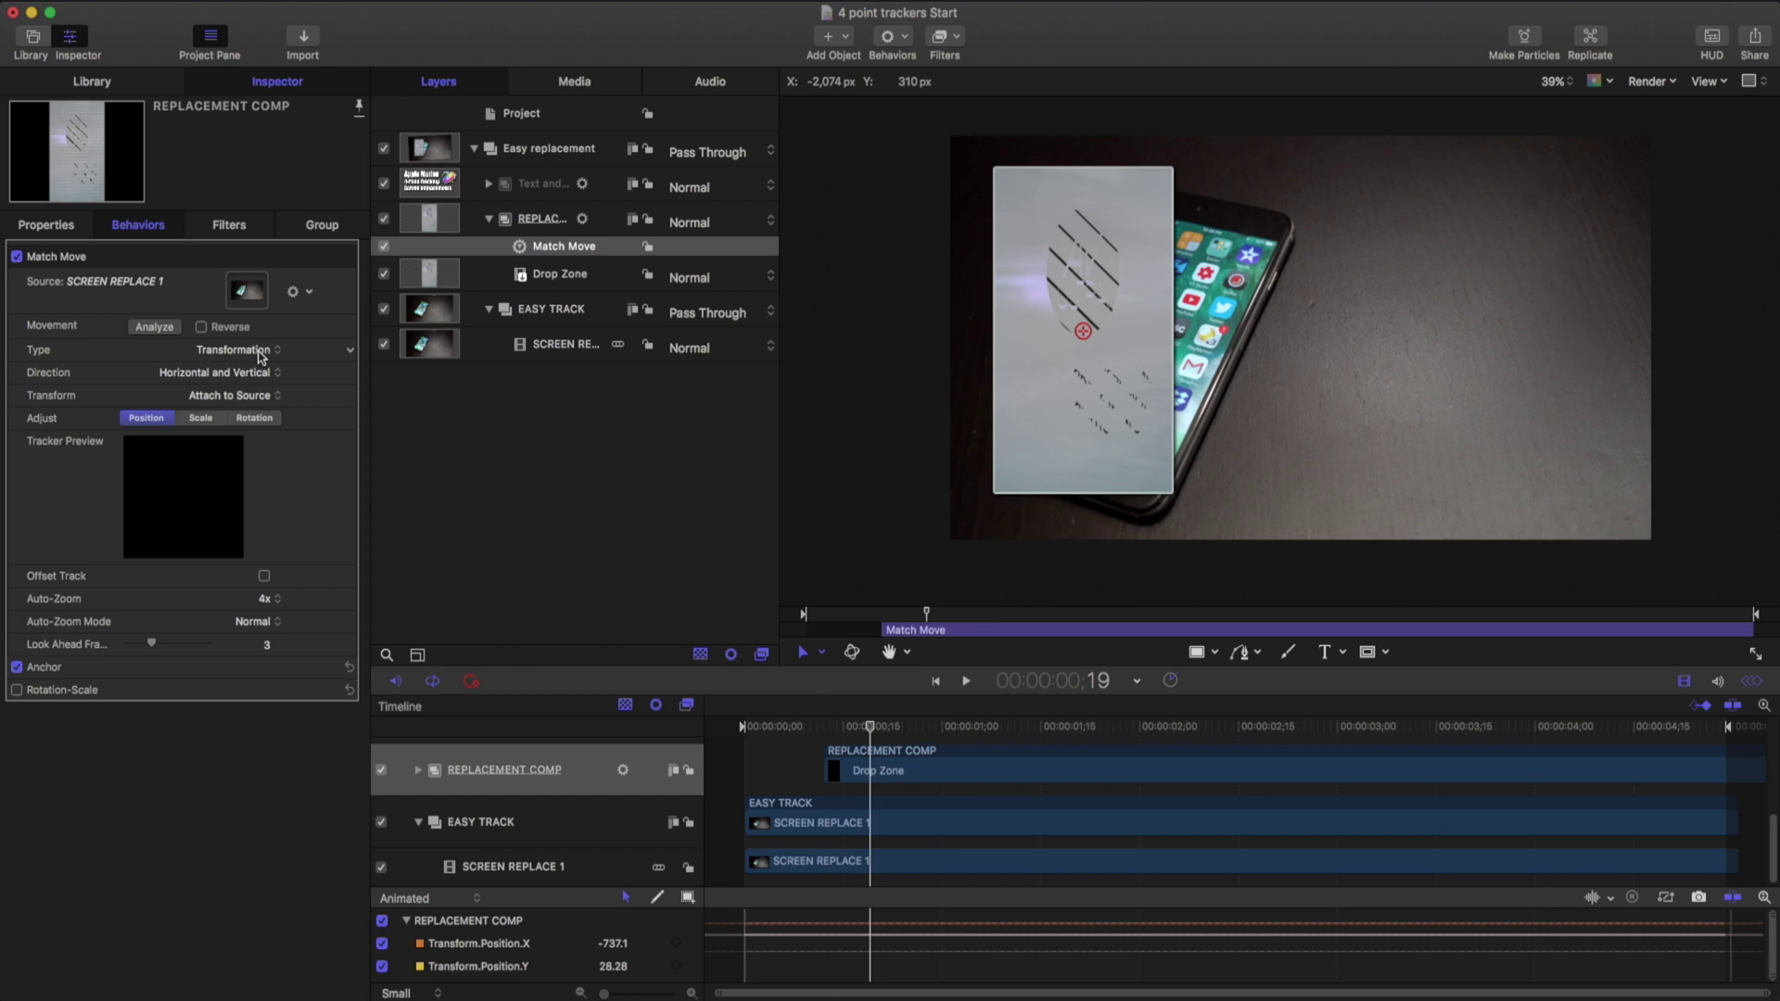
left_click(258, 357)
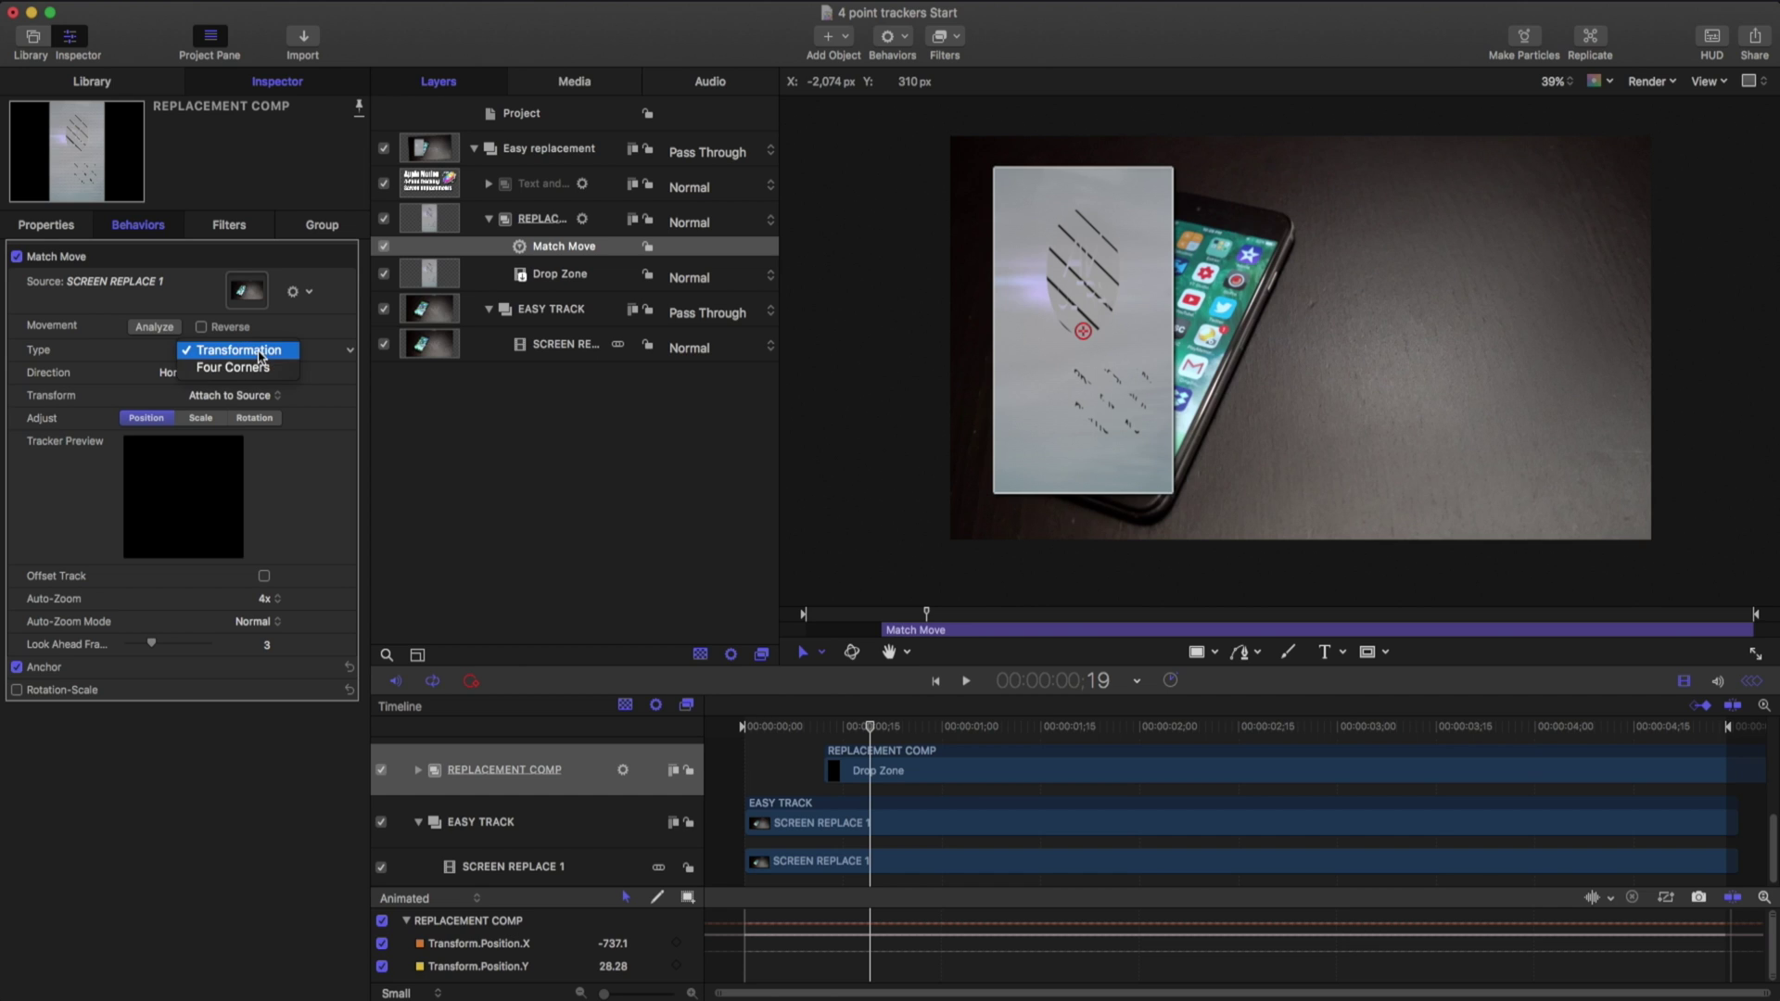
Set Match Move to Four Corners and place the Top Right tracker on the screen's corner at frame 12.
left_click(252, 368)
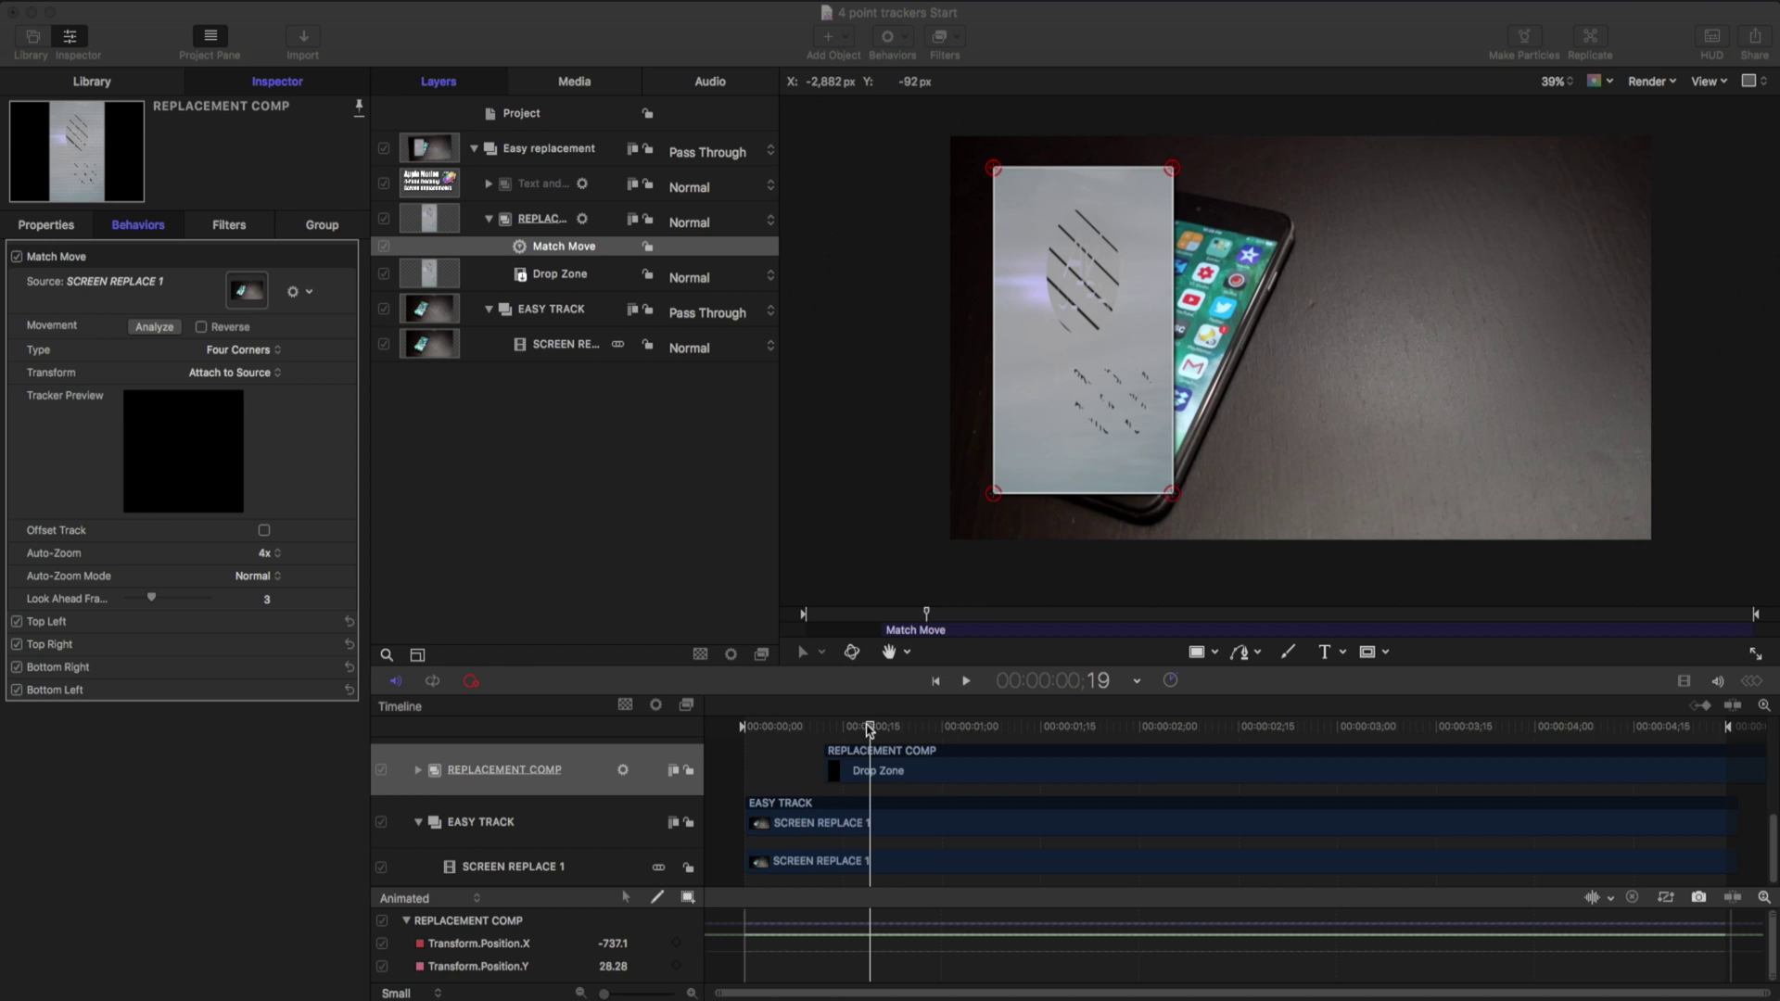
left_click(869, 731)
left_click_drag(865, 729, 824, 731)
left_click_drag(1172, 174, 1277, 246)
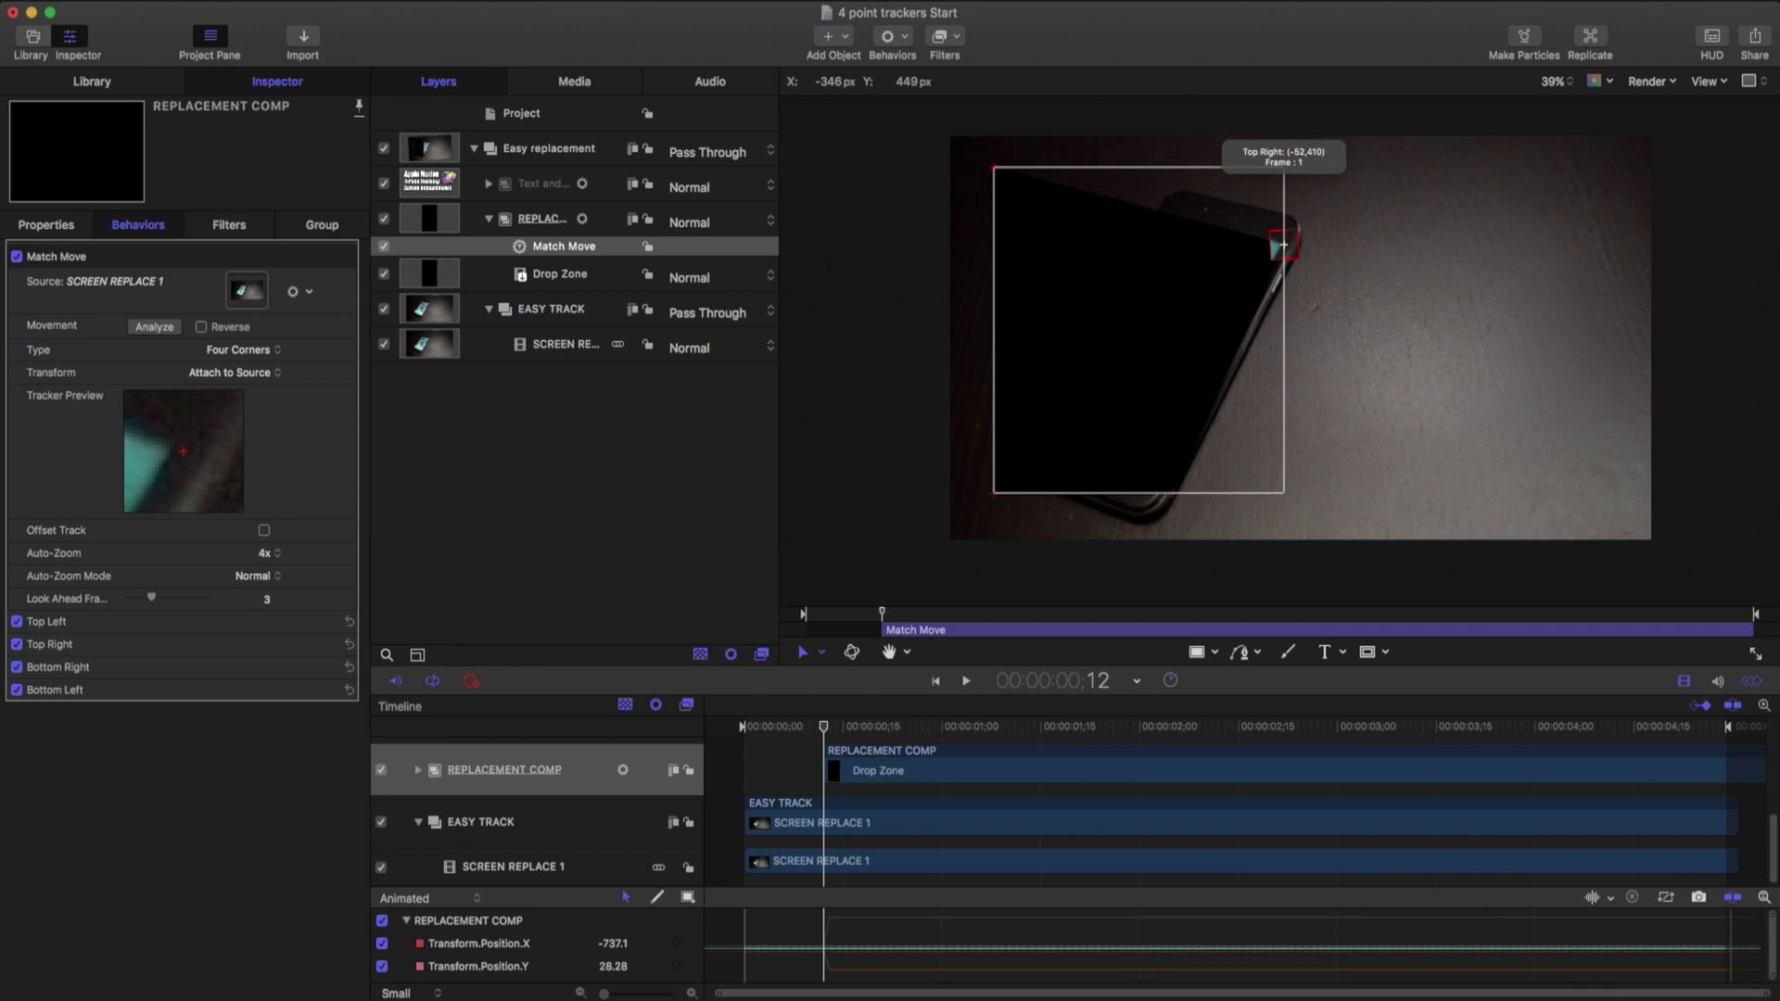
left_click_drag(1277, 245, 1282, 246)
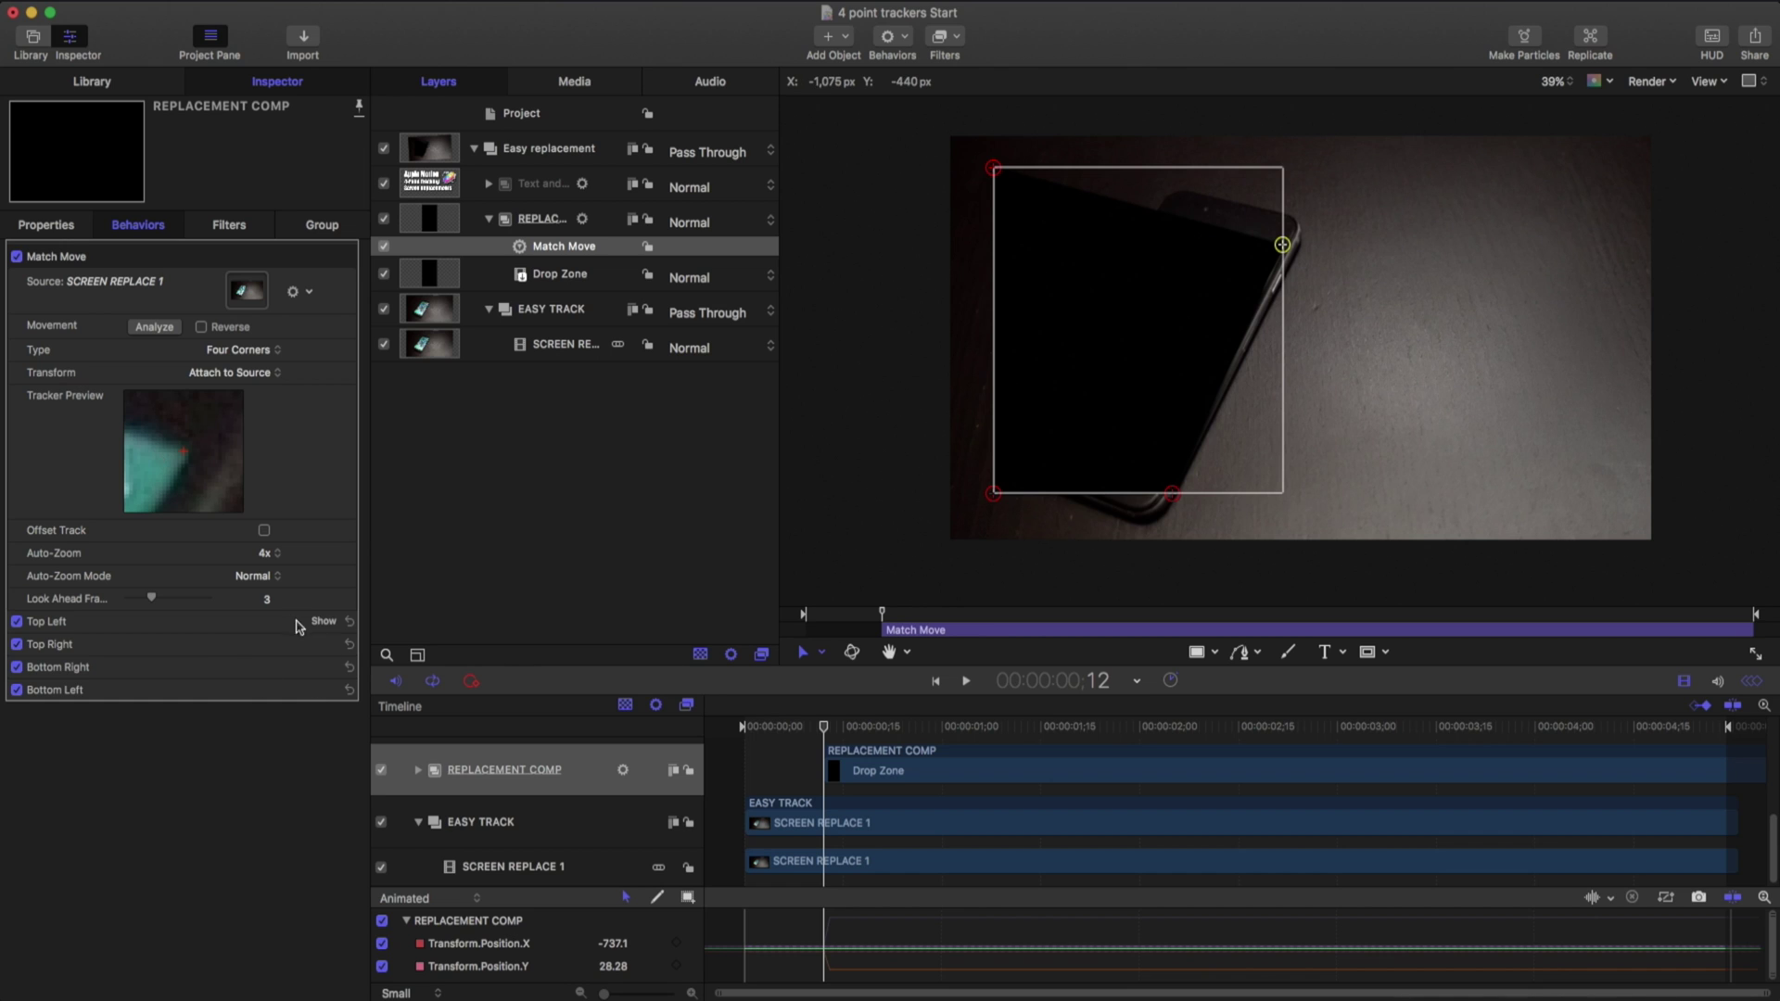
Colour the trackers cyan, green, blue and magenta, and place Top Left on its corner.
left_click(325, 622)
left_click(324, 782)
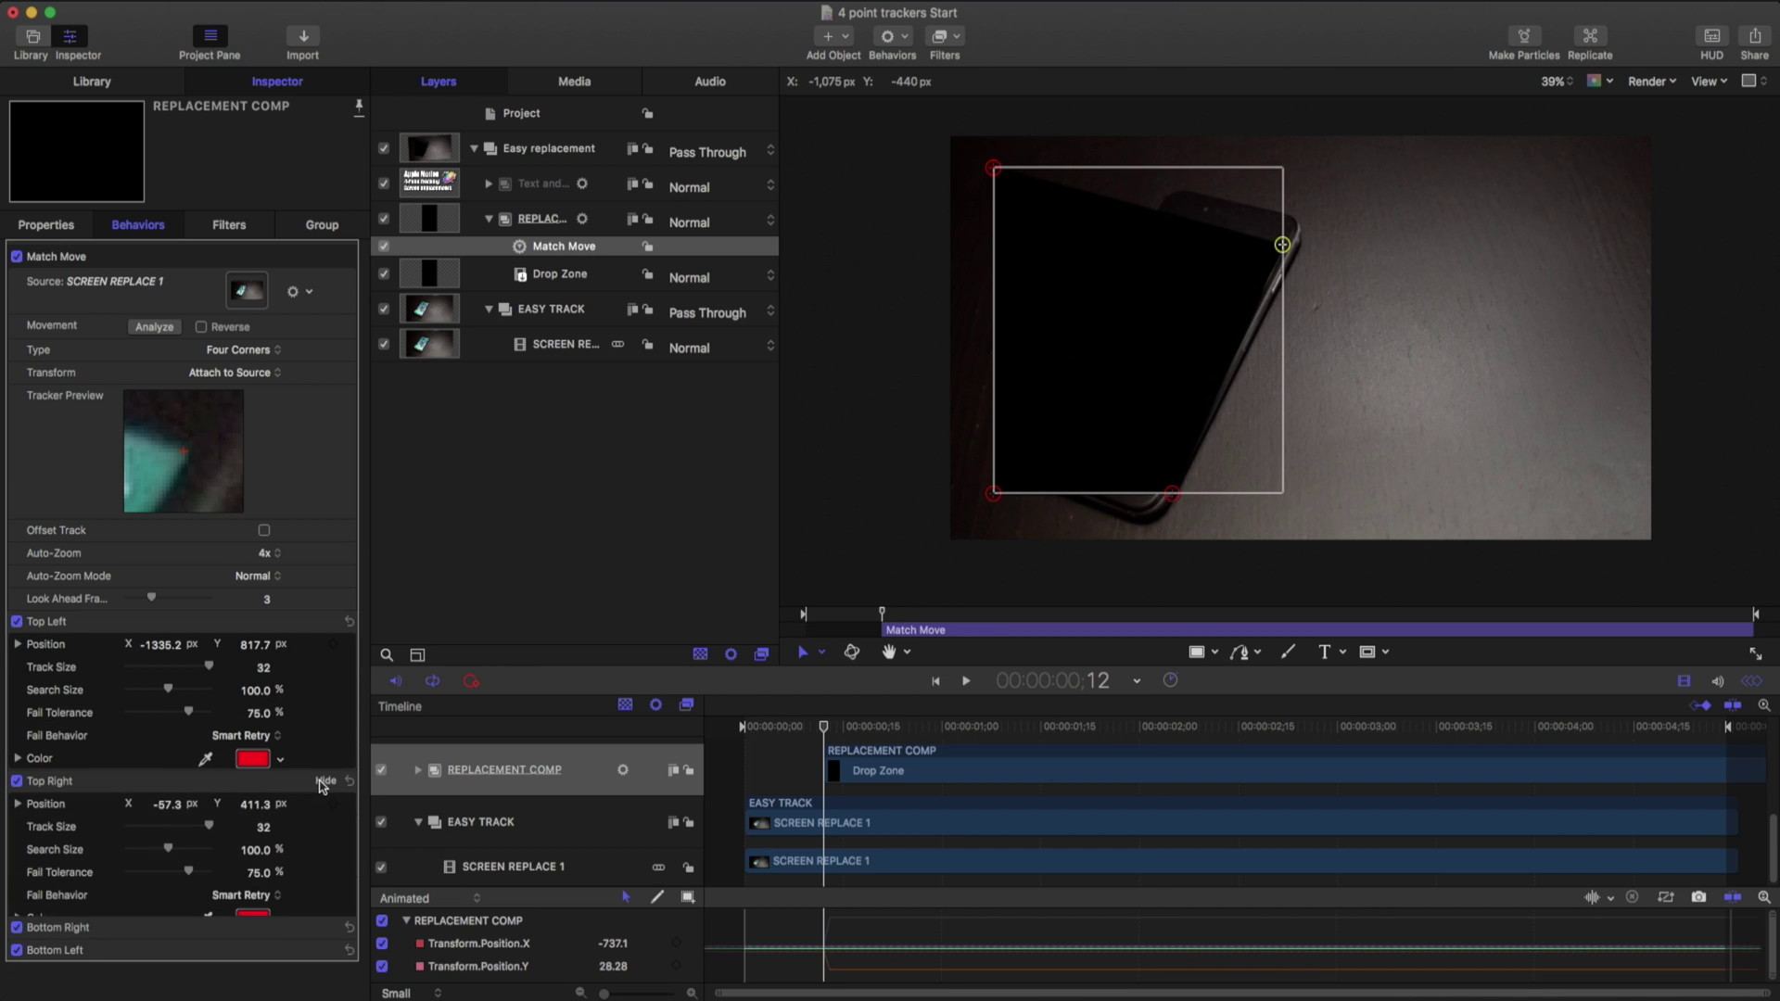
left_click(325, 941)
scroll(324, 942, "down", 3)
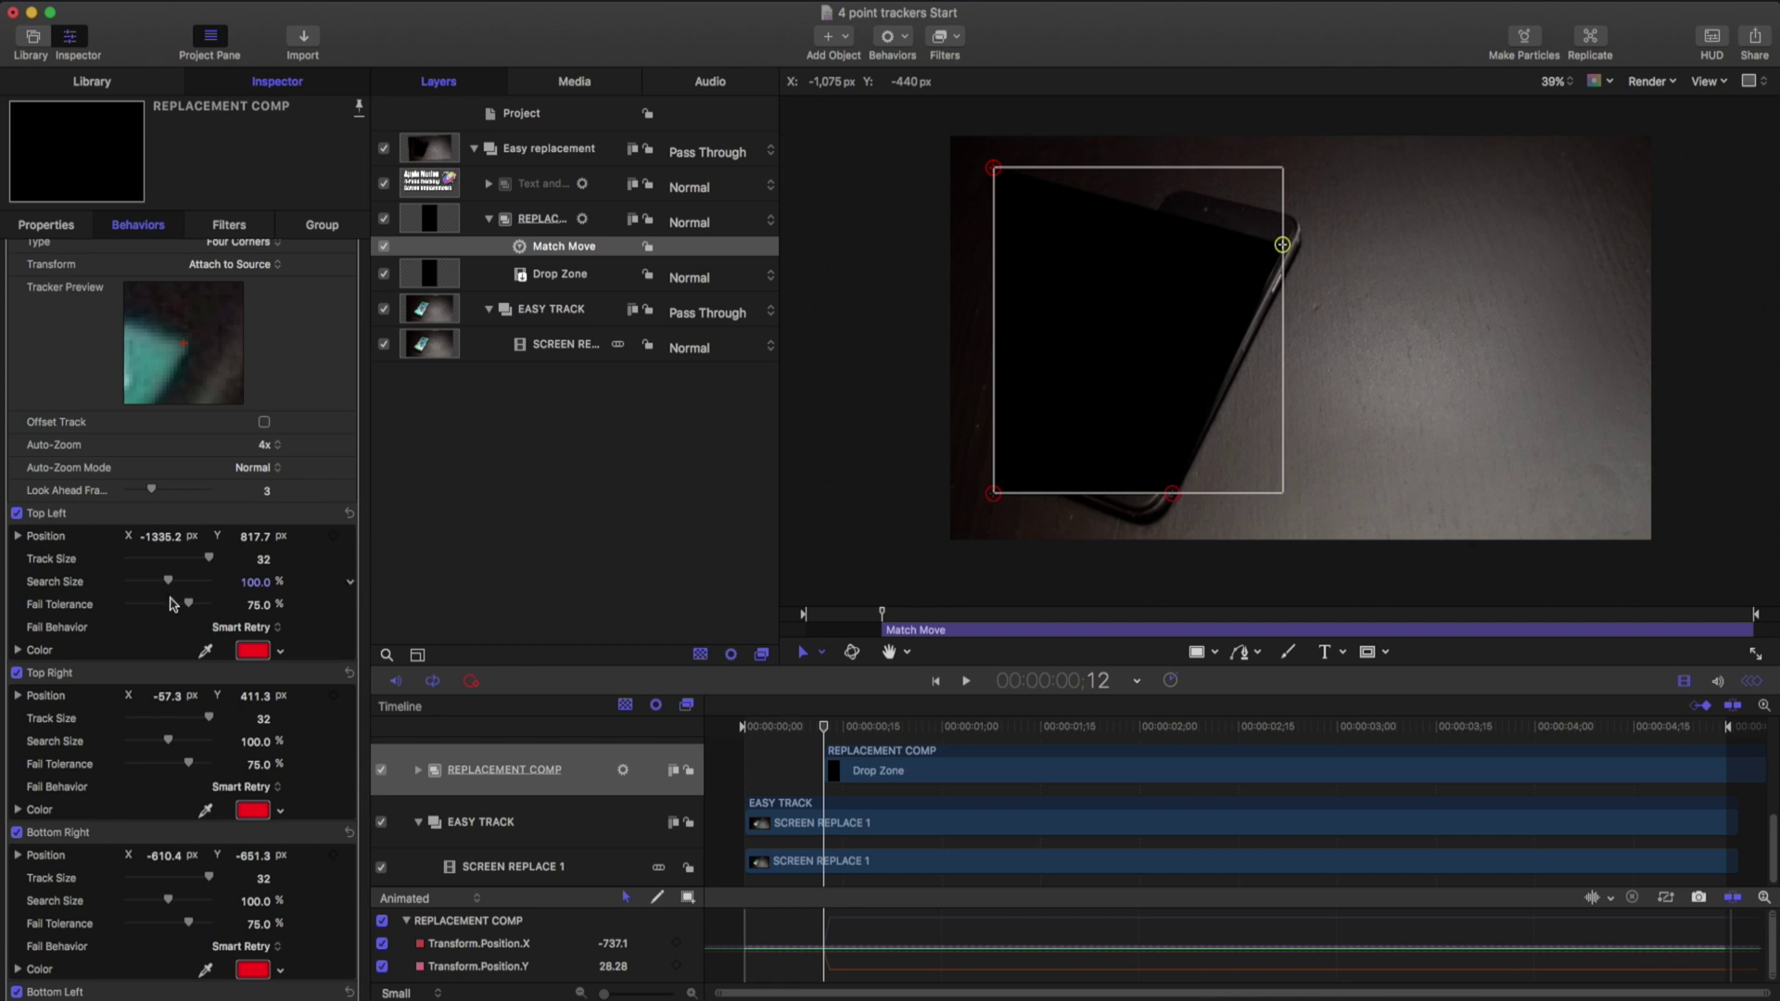
left_click(253, 652)
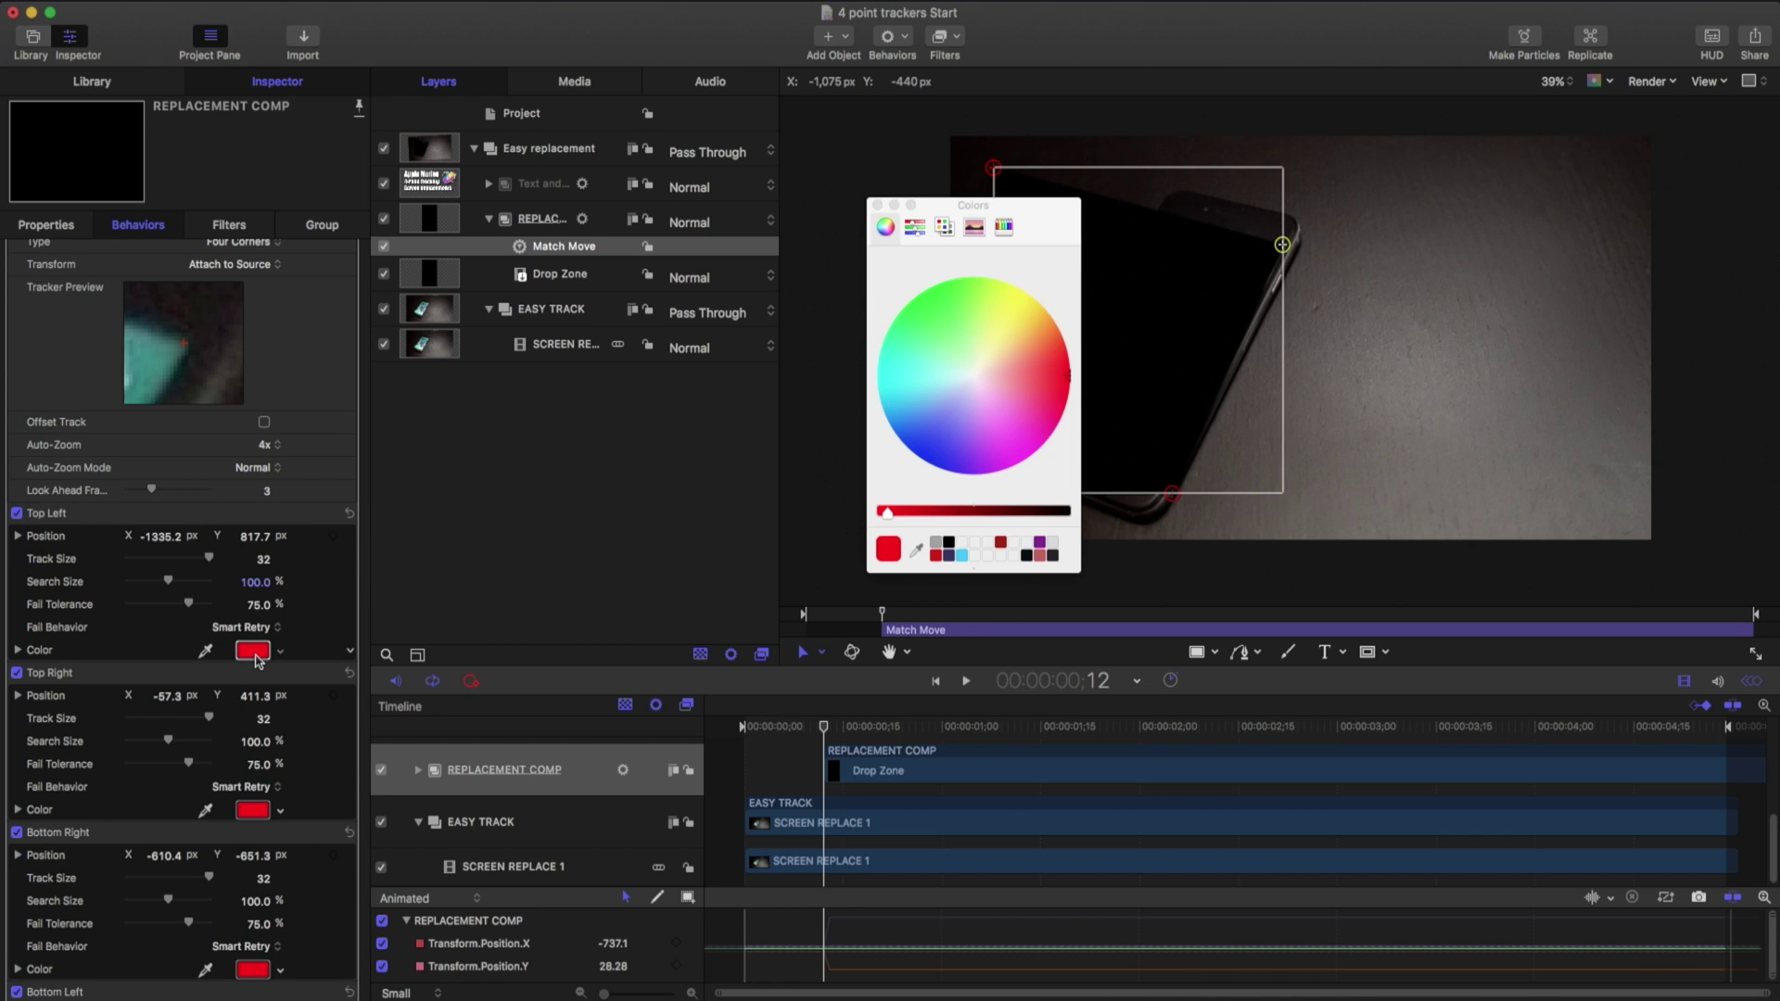
left_click(906, 382)
left_click(945, 320)
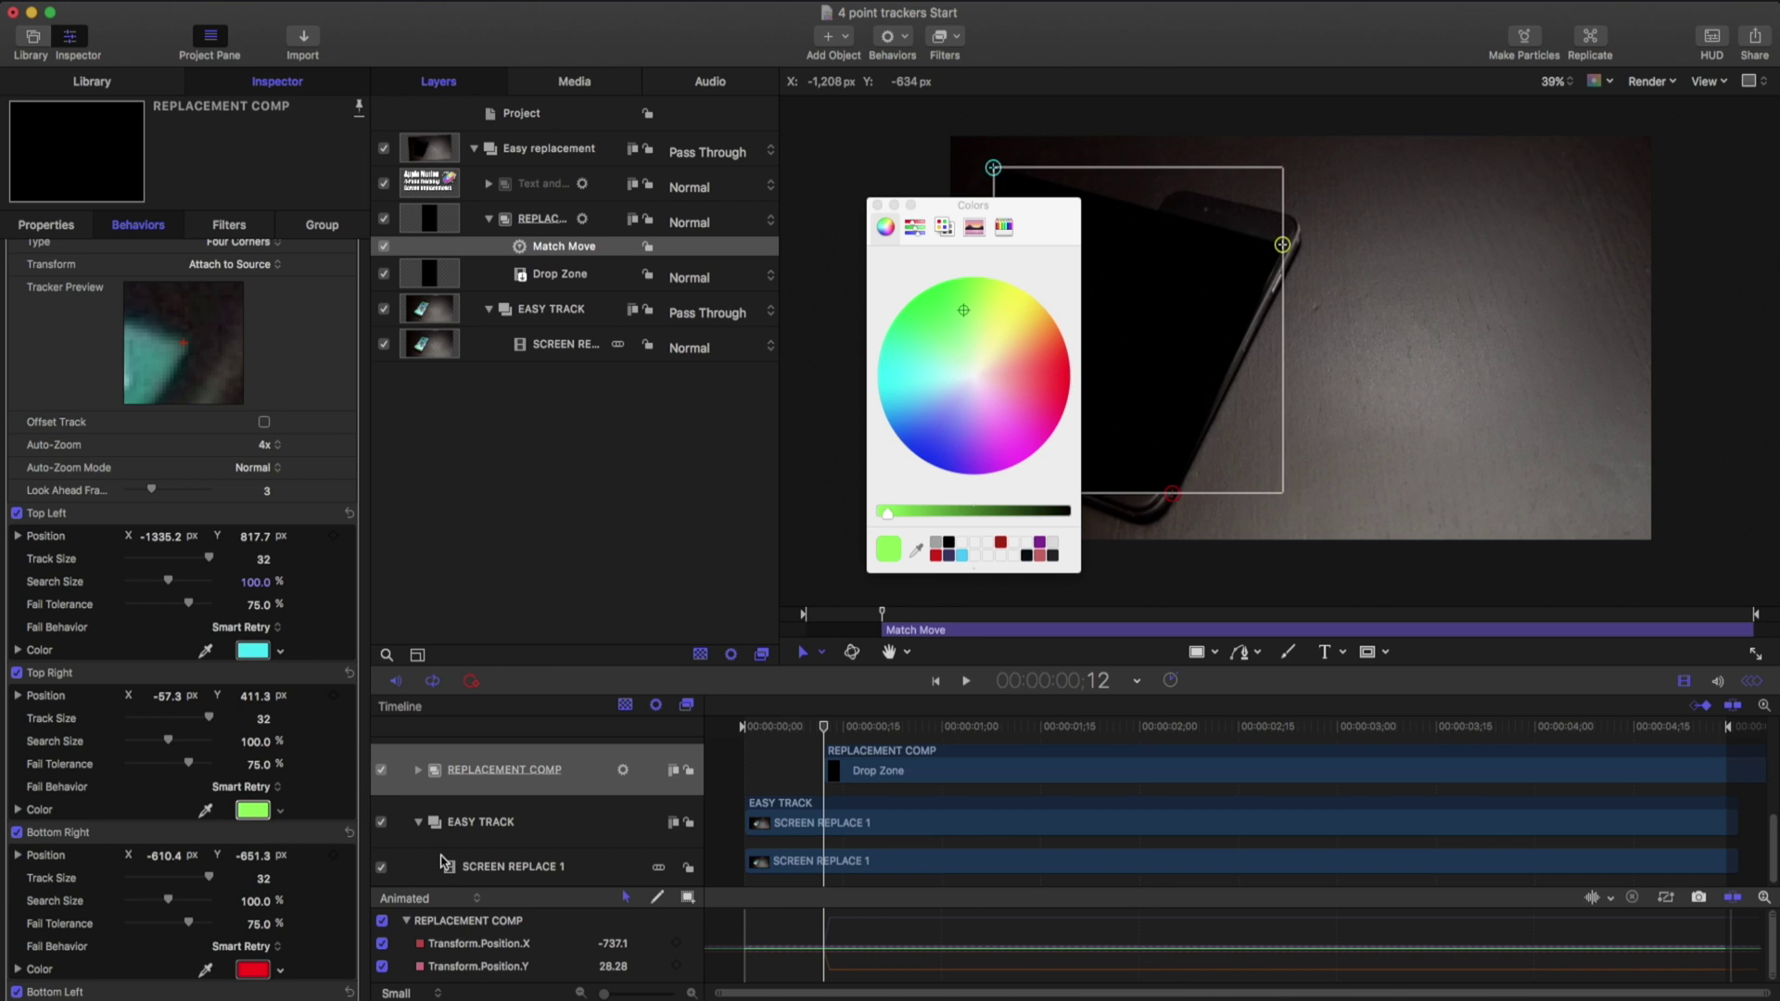
left_click(943, 446)
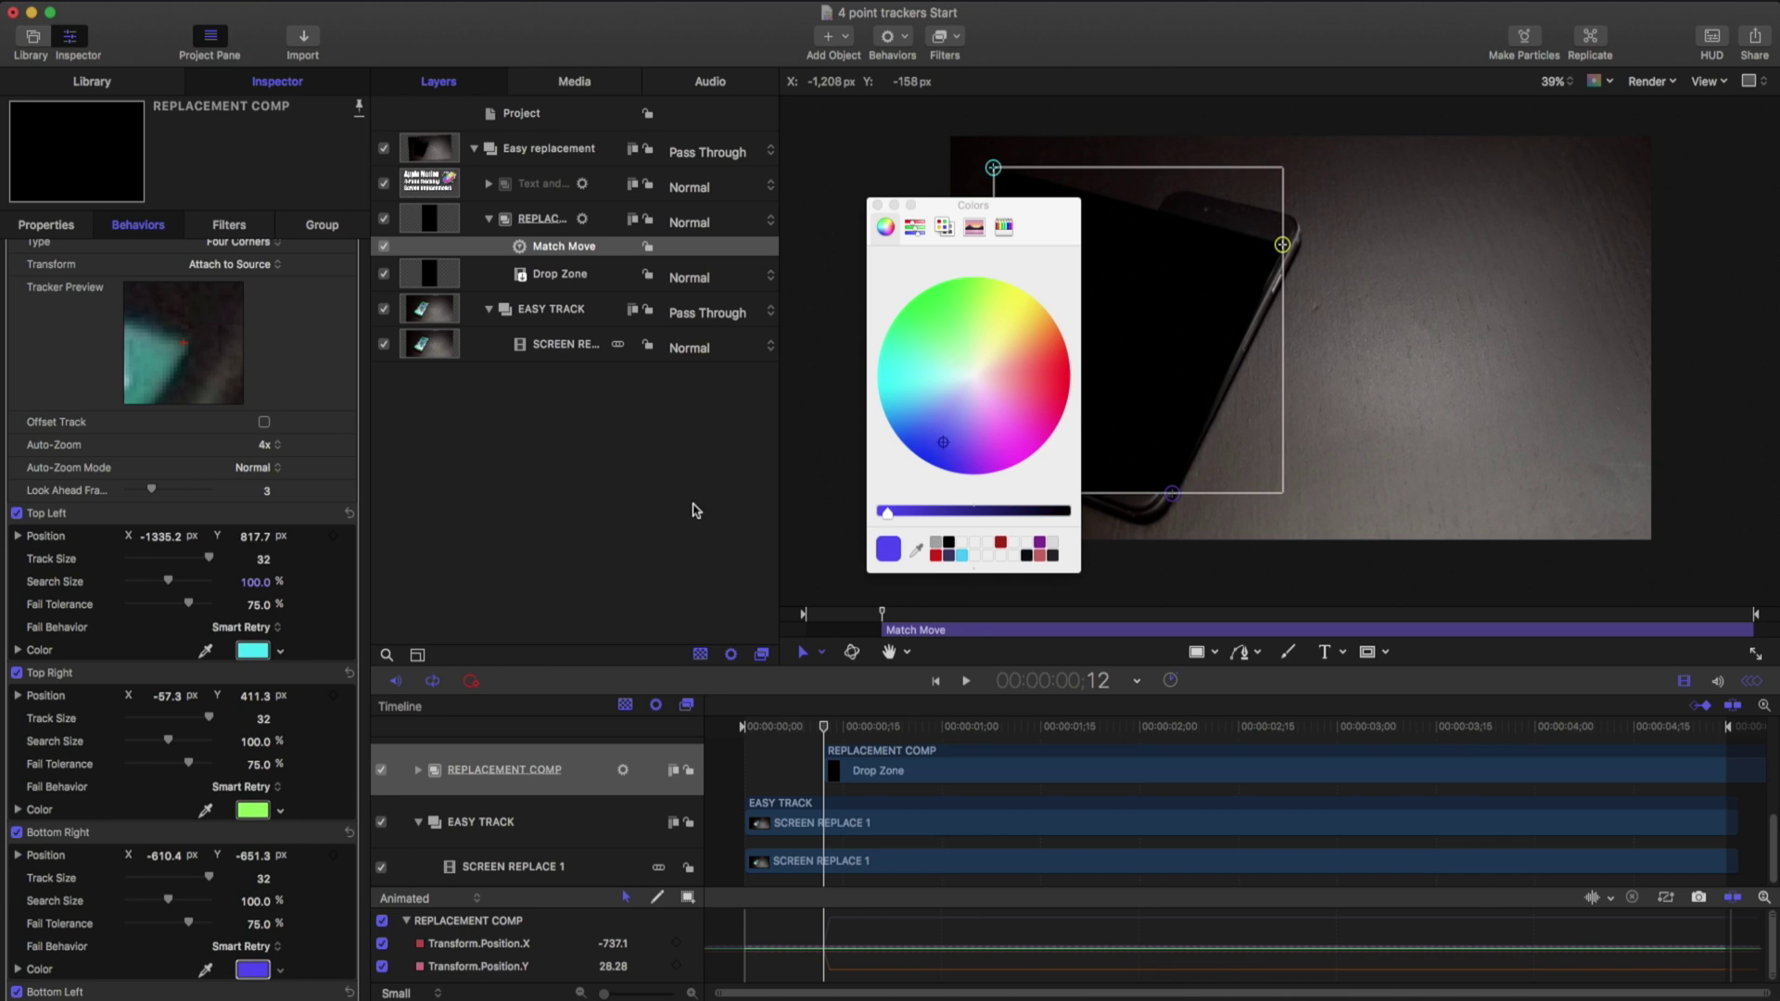
scroll(217, 791, "down", 3)
left_click(1026, 439)
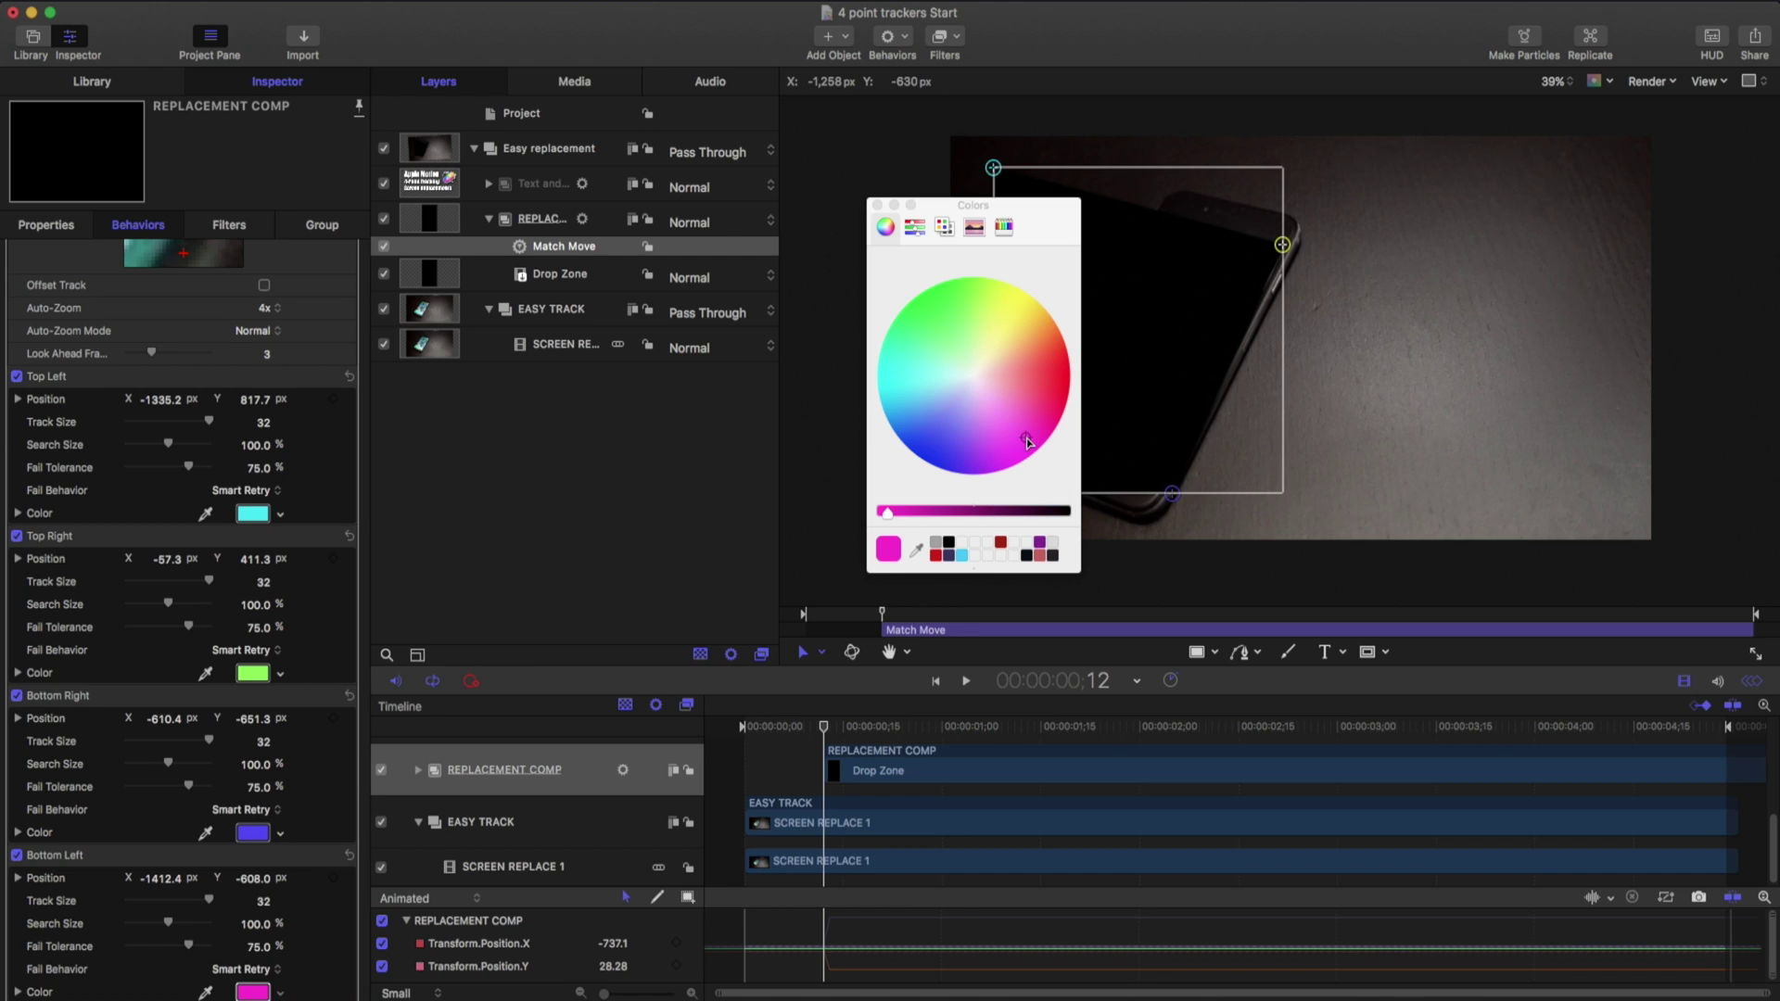
left_click(878, 207)
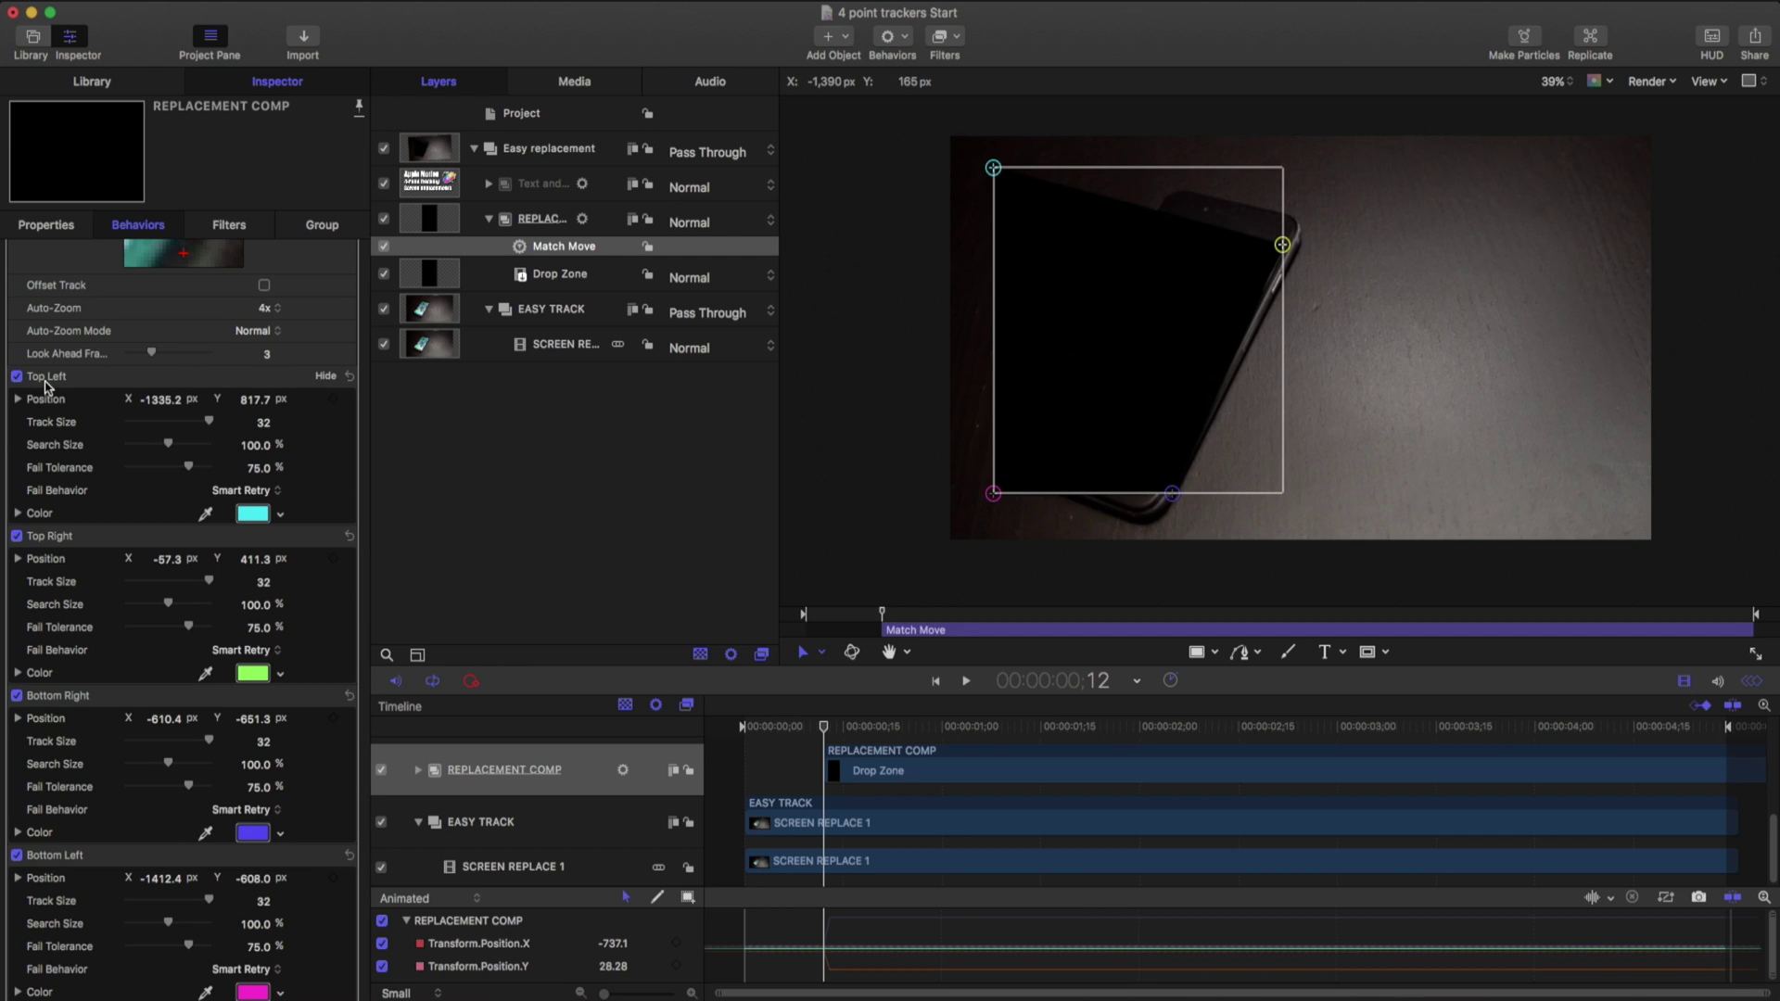
mouse_move(993, 168)
left_mouse_down()
mouse_move(1228, 226)
mouse_move(1160, 211)
left_mouse_up()
scroll(156, 404, "up", 3)
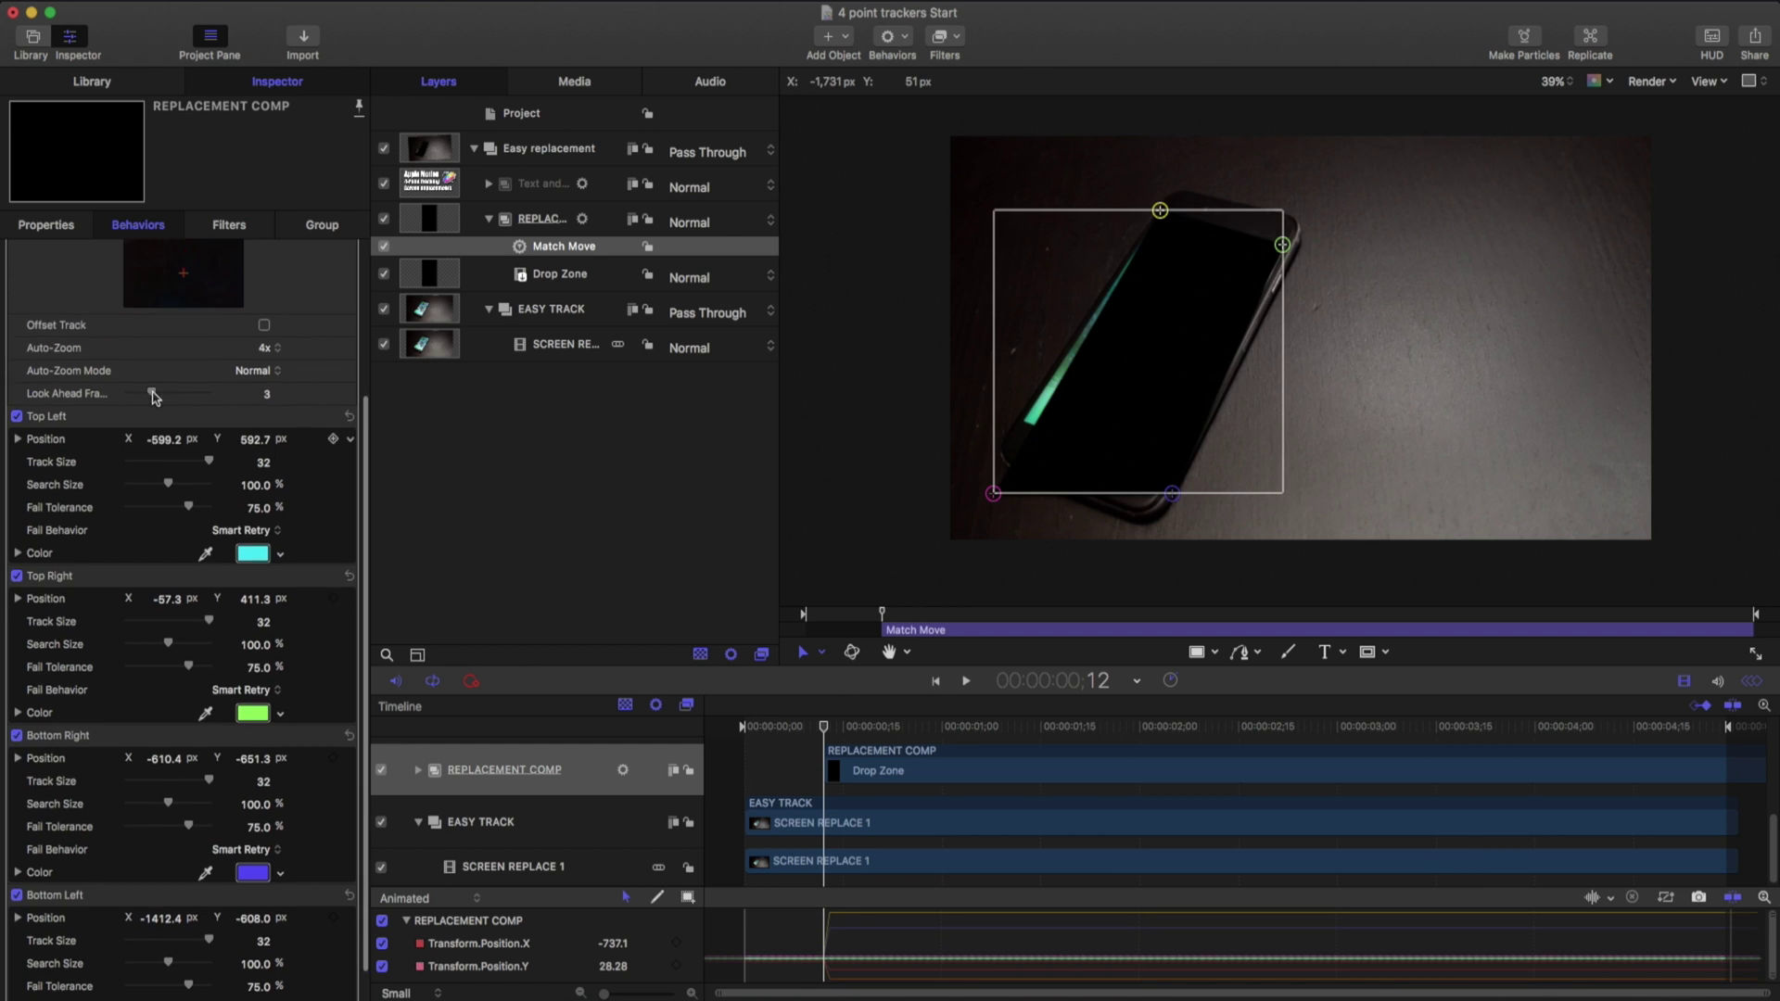
scroll(158, 403, "up", 3)
Refine the Top Left and Top Right trackers on their corners, enlarging their track and search areas.
left_click_drag(1161, 212, 1160, 215)
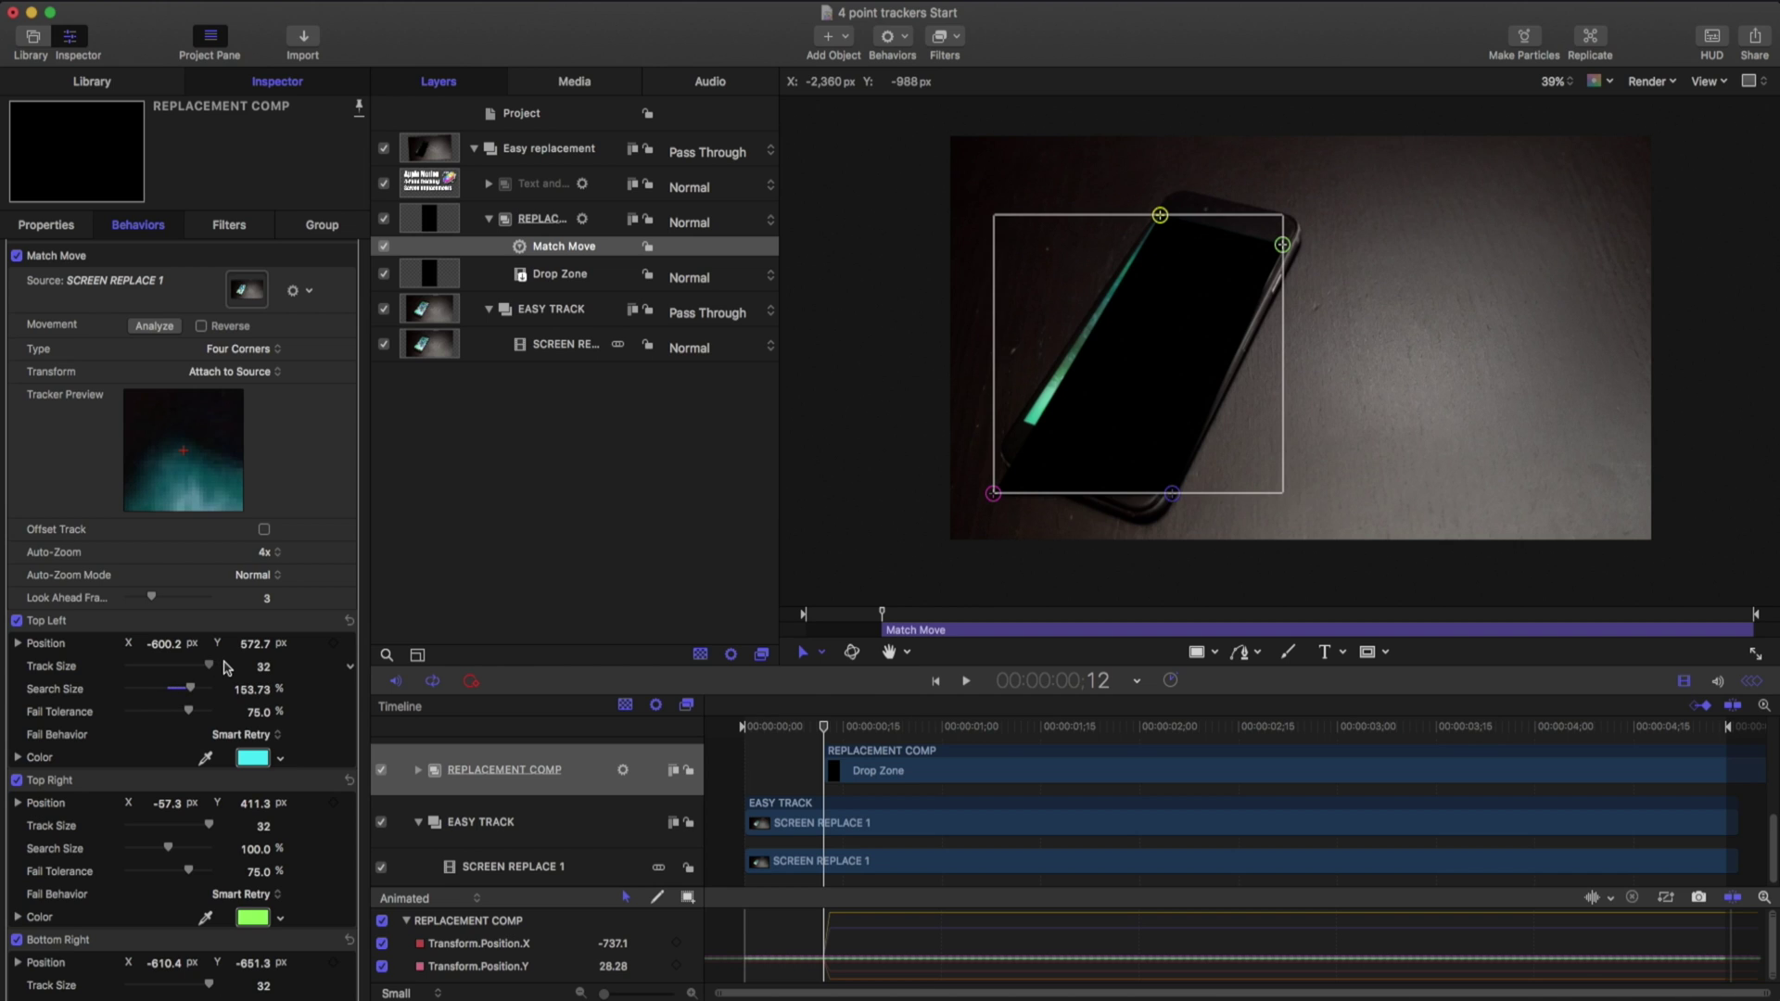
left_click_drag(263, 671, 262, 663)
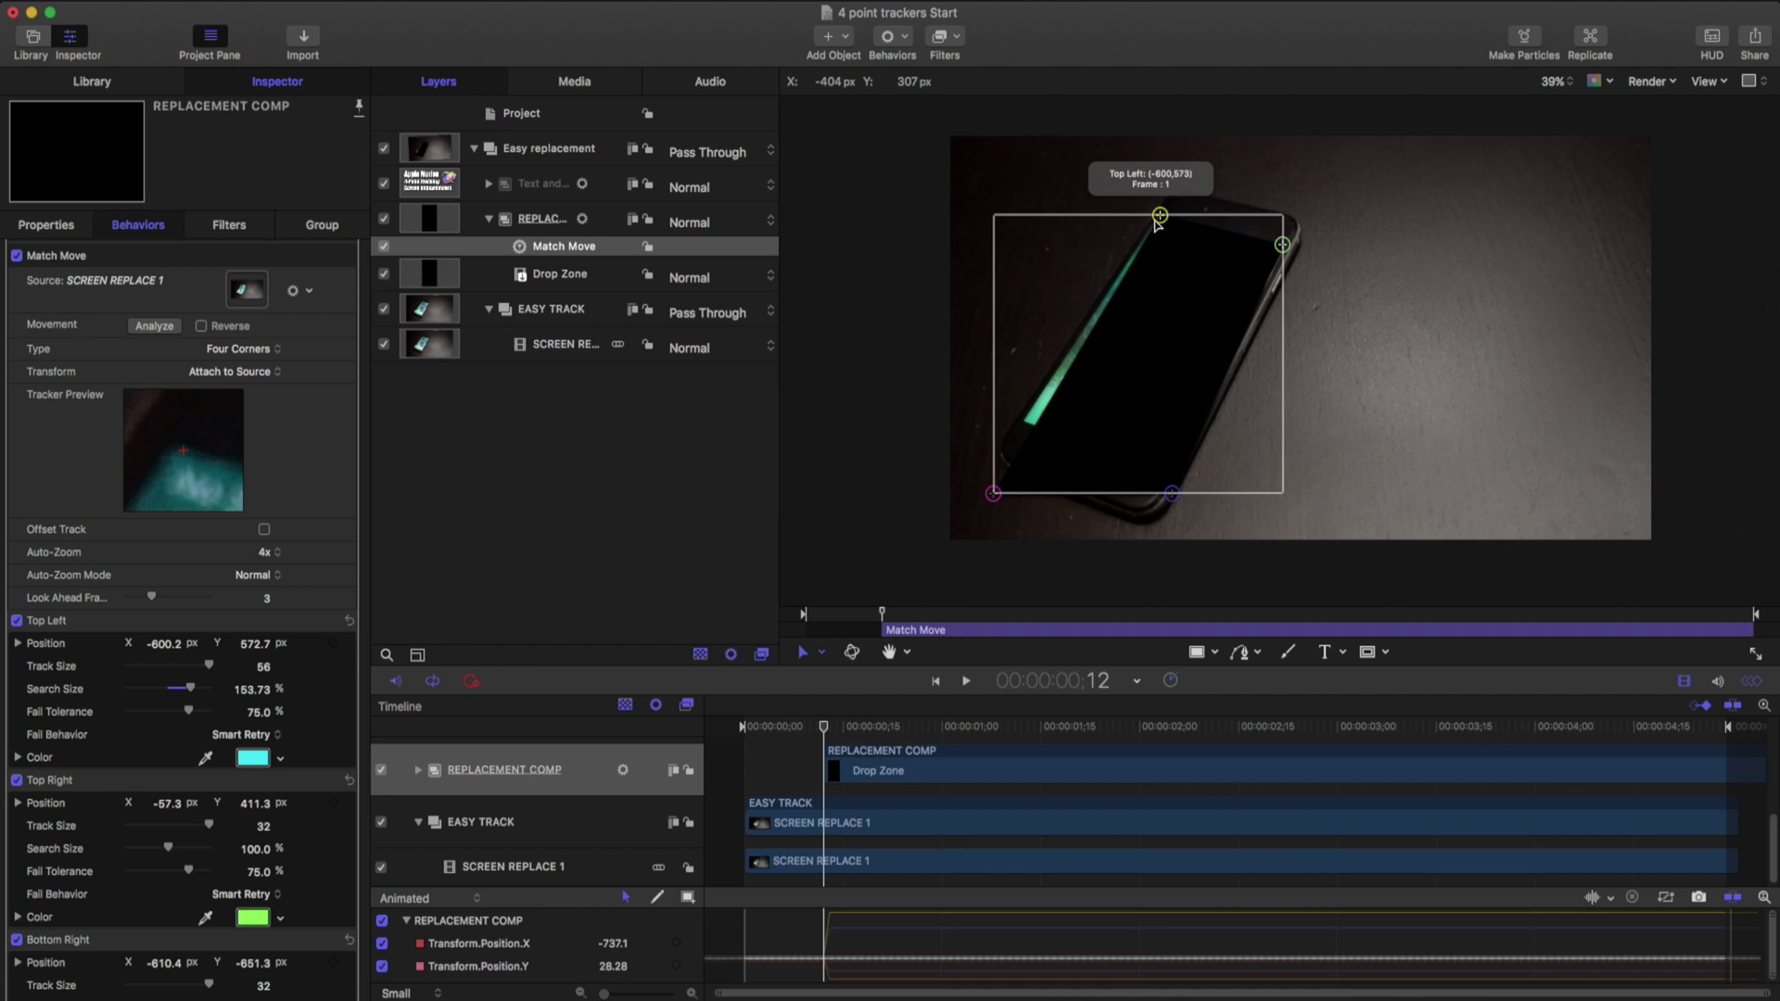
left_click_drag(1159, 218, 1159, 219)
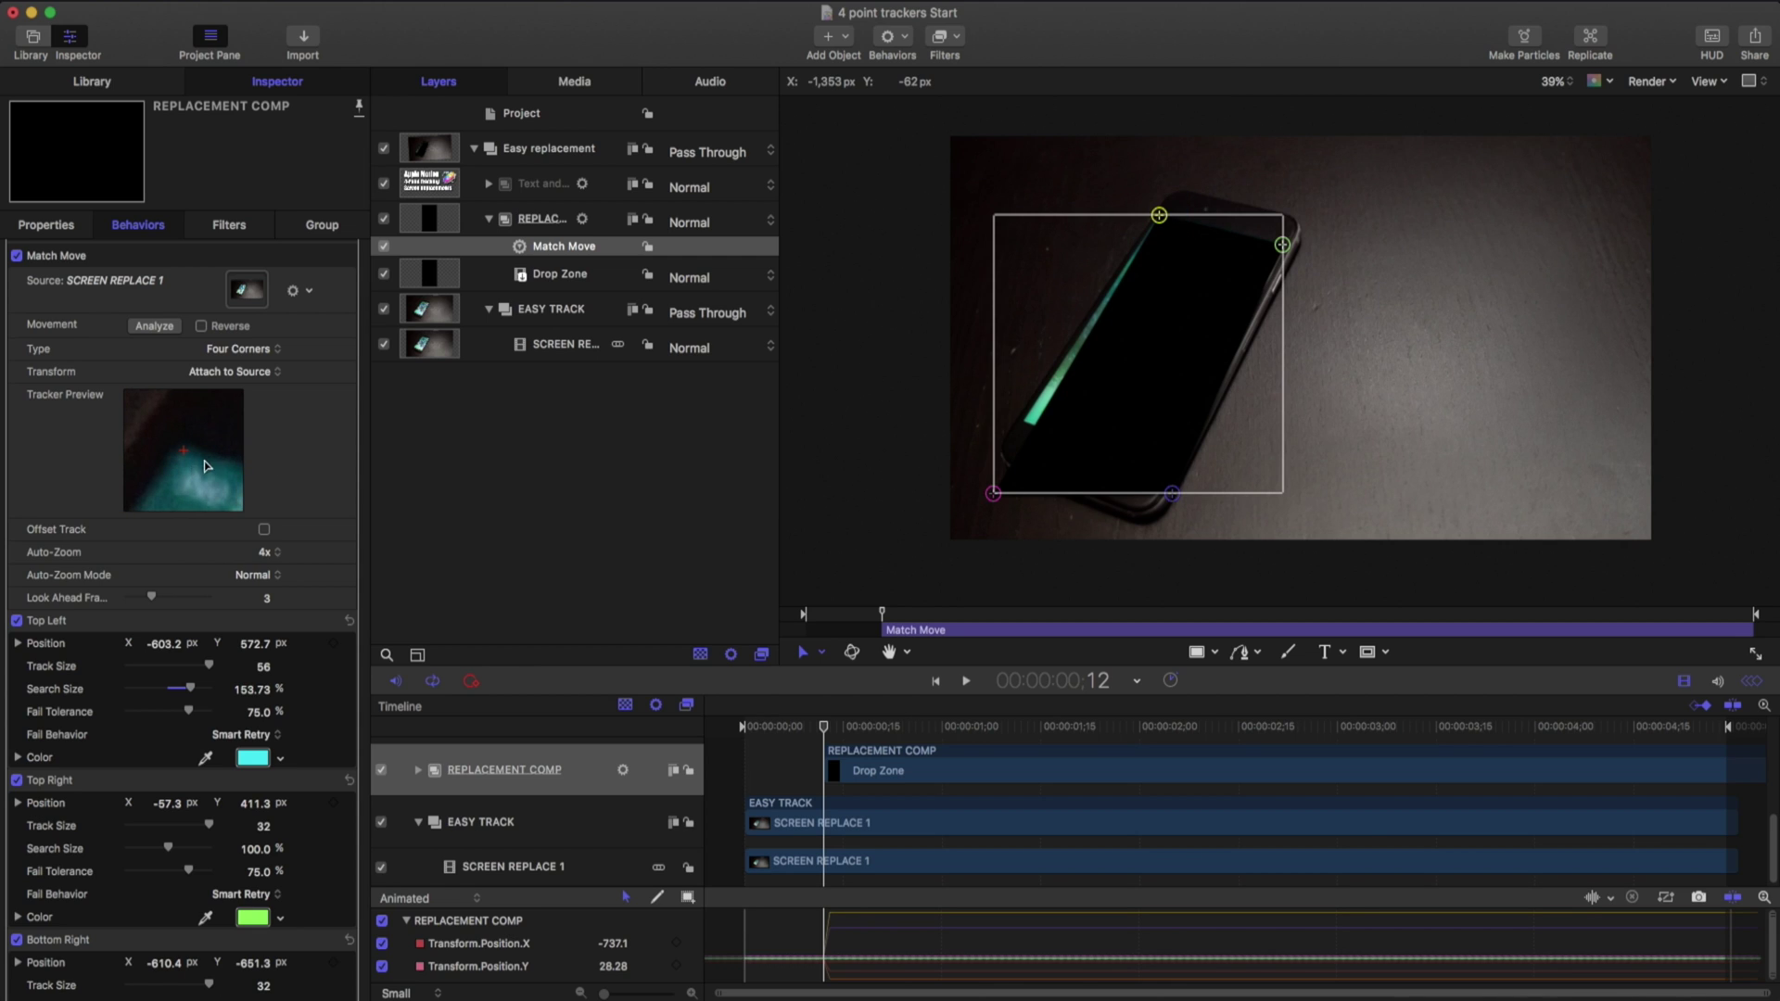
left_click(82, 789)
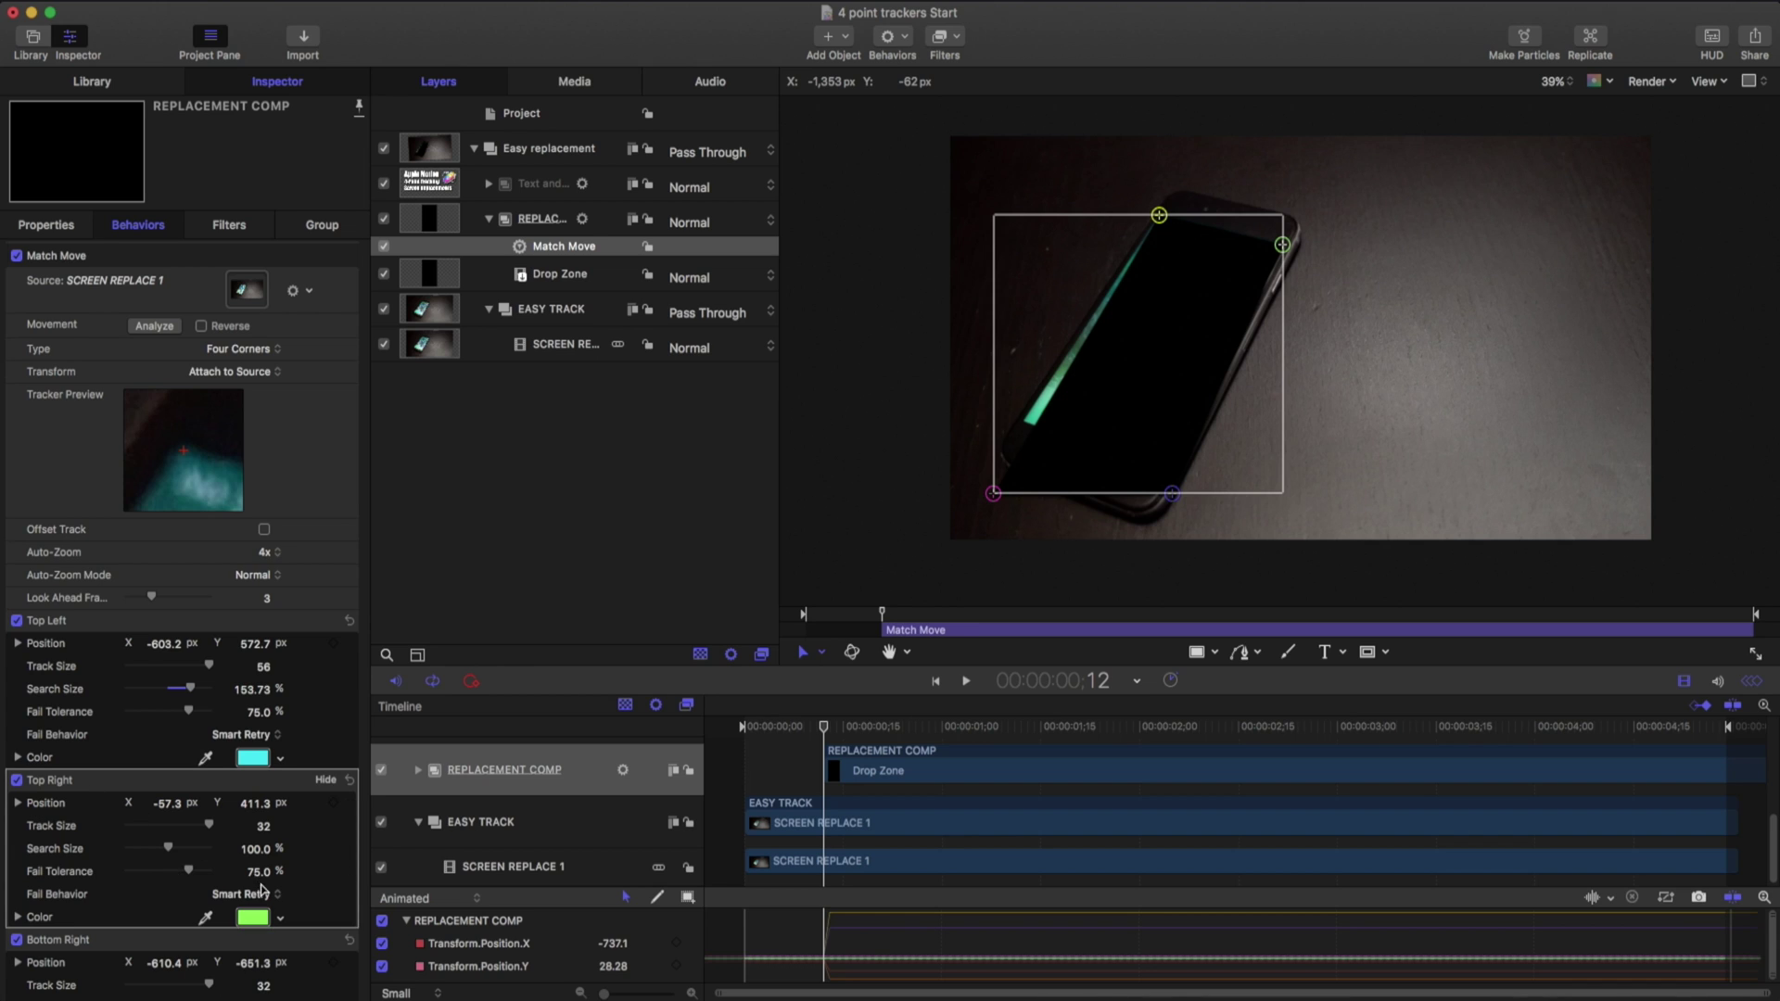
left_click_drag(1280, 244, 1283, 244)
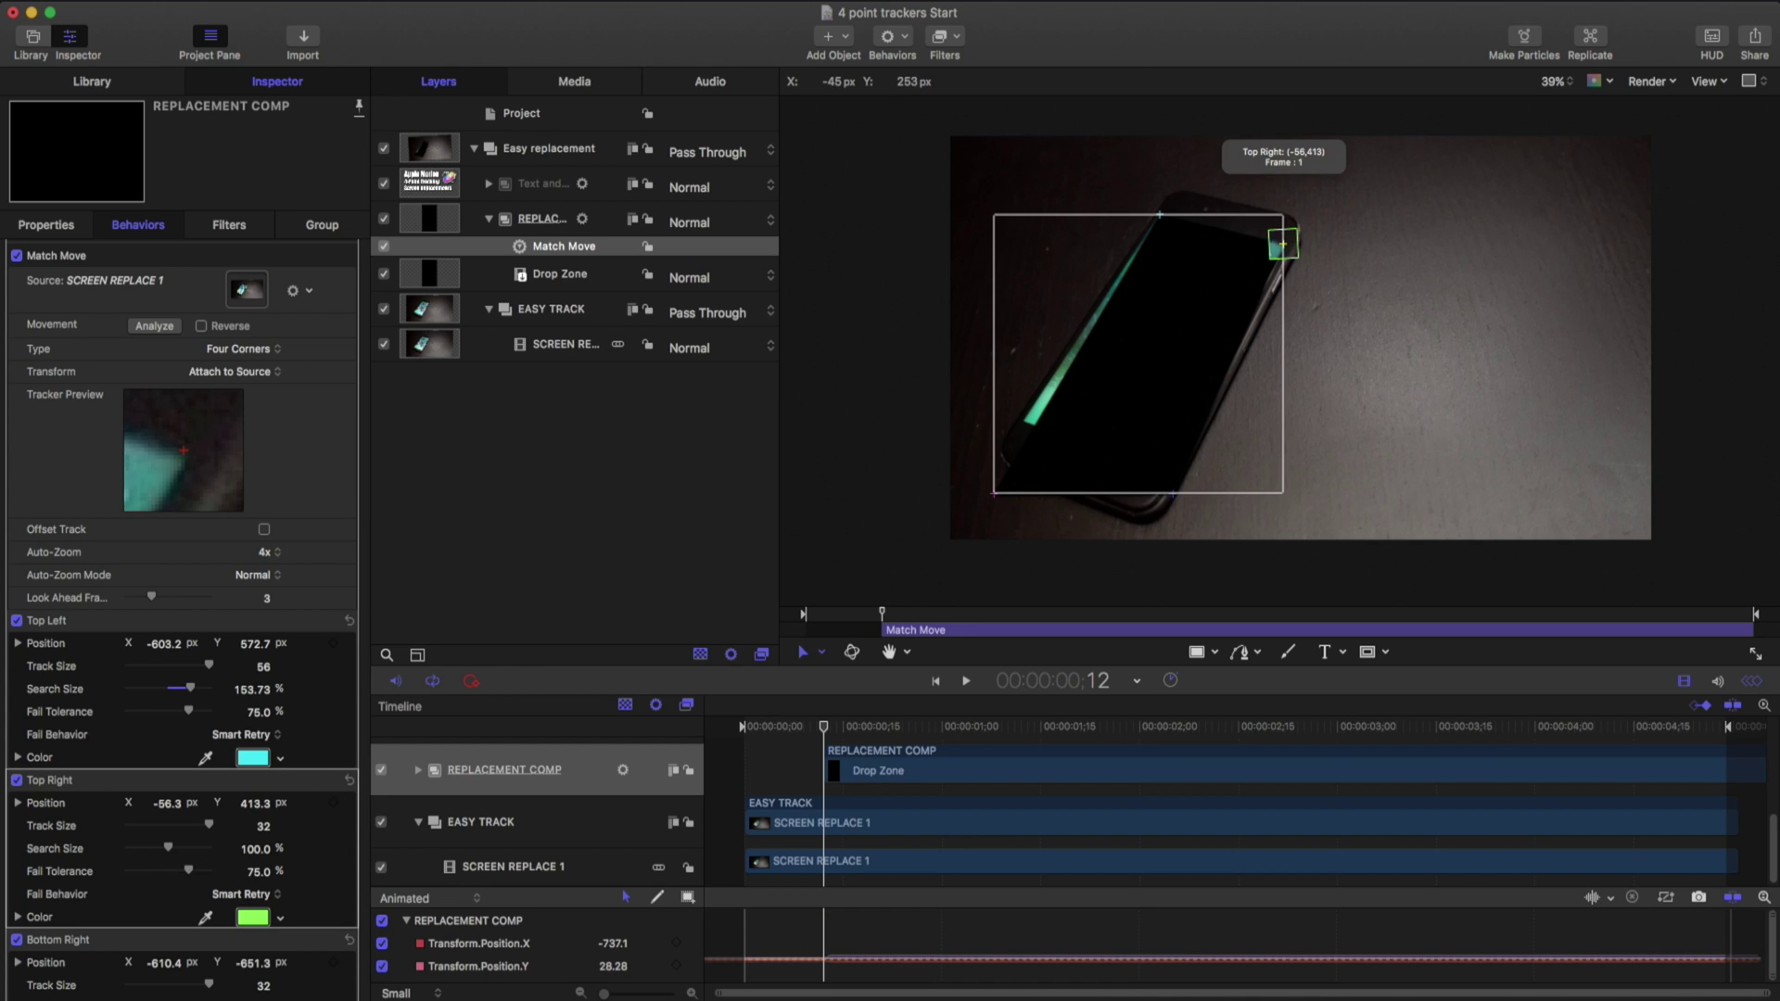
left_click_drag(1283, 244, 1282, 245)
left_click_drag(168, 848, 277, 830)
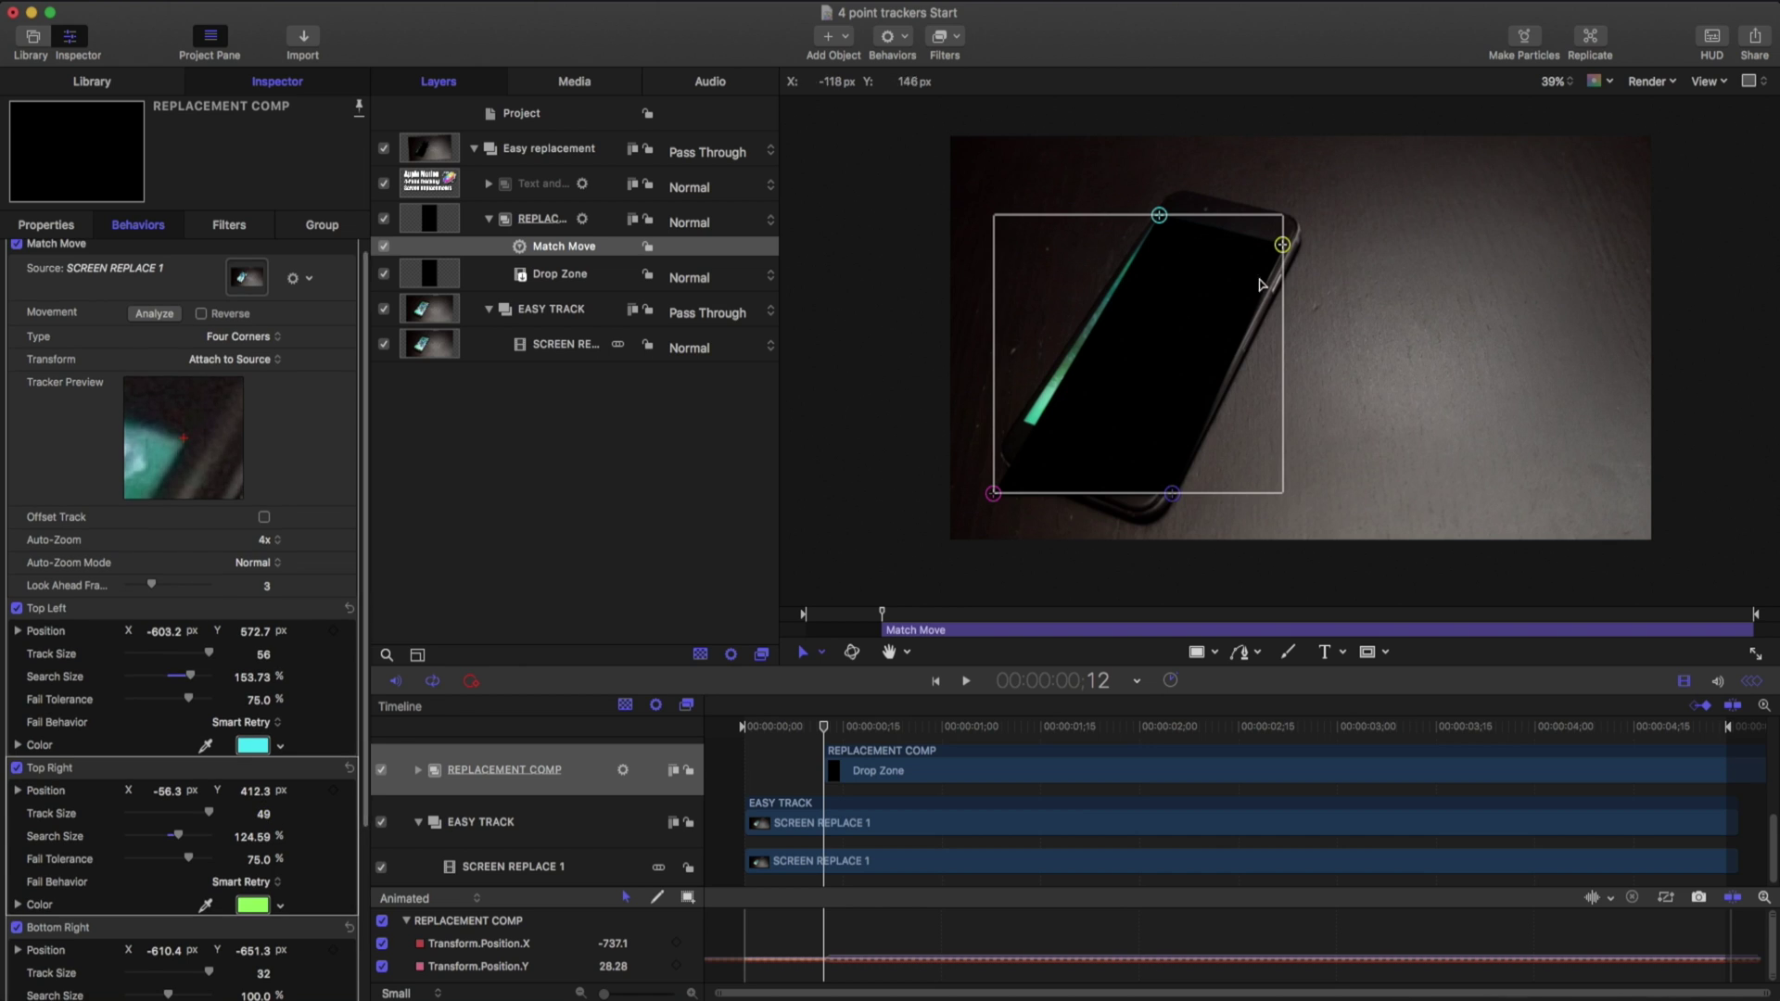
Place the Bottom Left and Bottom Right trackers on their corners, widening Bottom Right's search area.
left_click_drag(995, 493, 1026, 421)
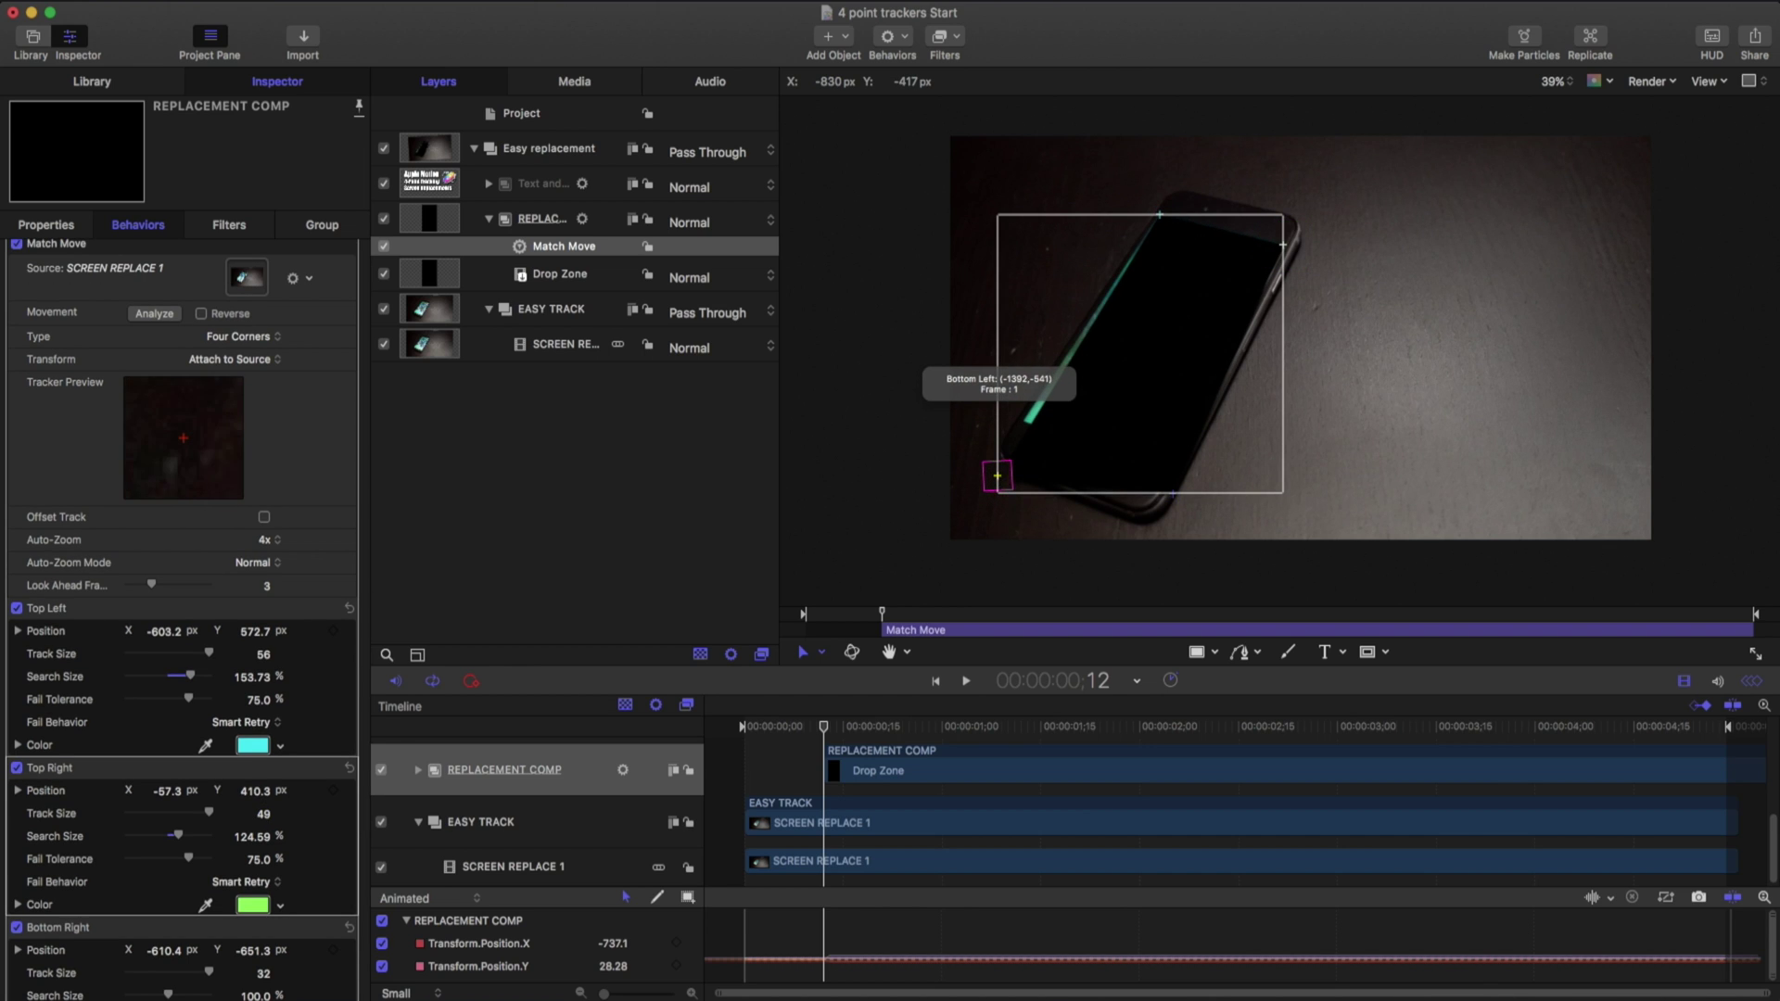
scroll(181, 626, "down", 5)
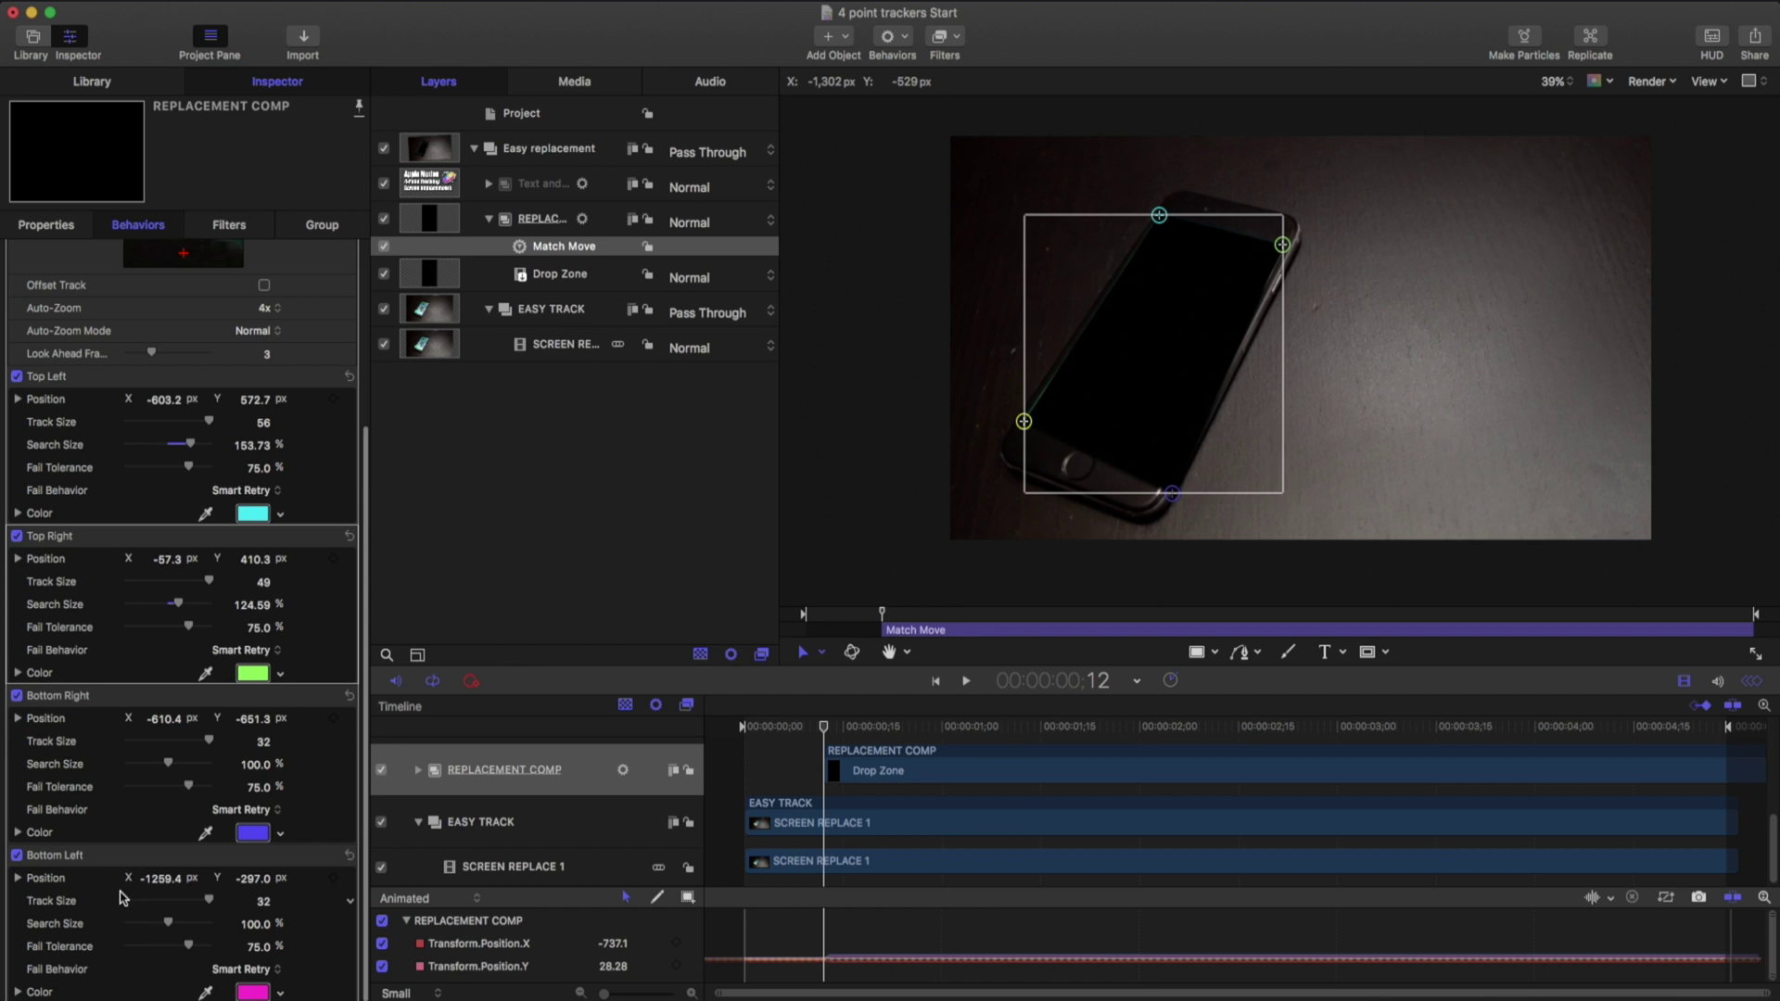
mouse_move(112, 886)
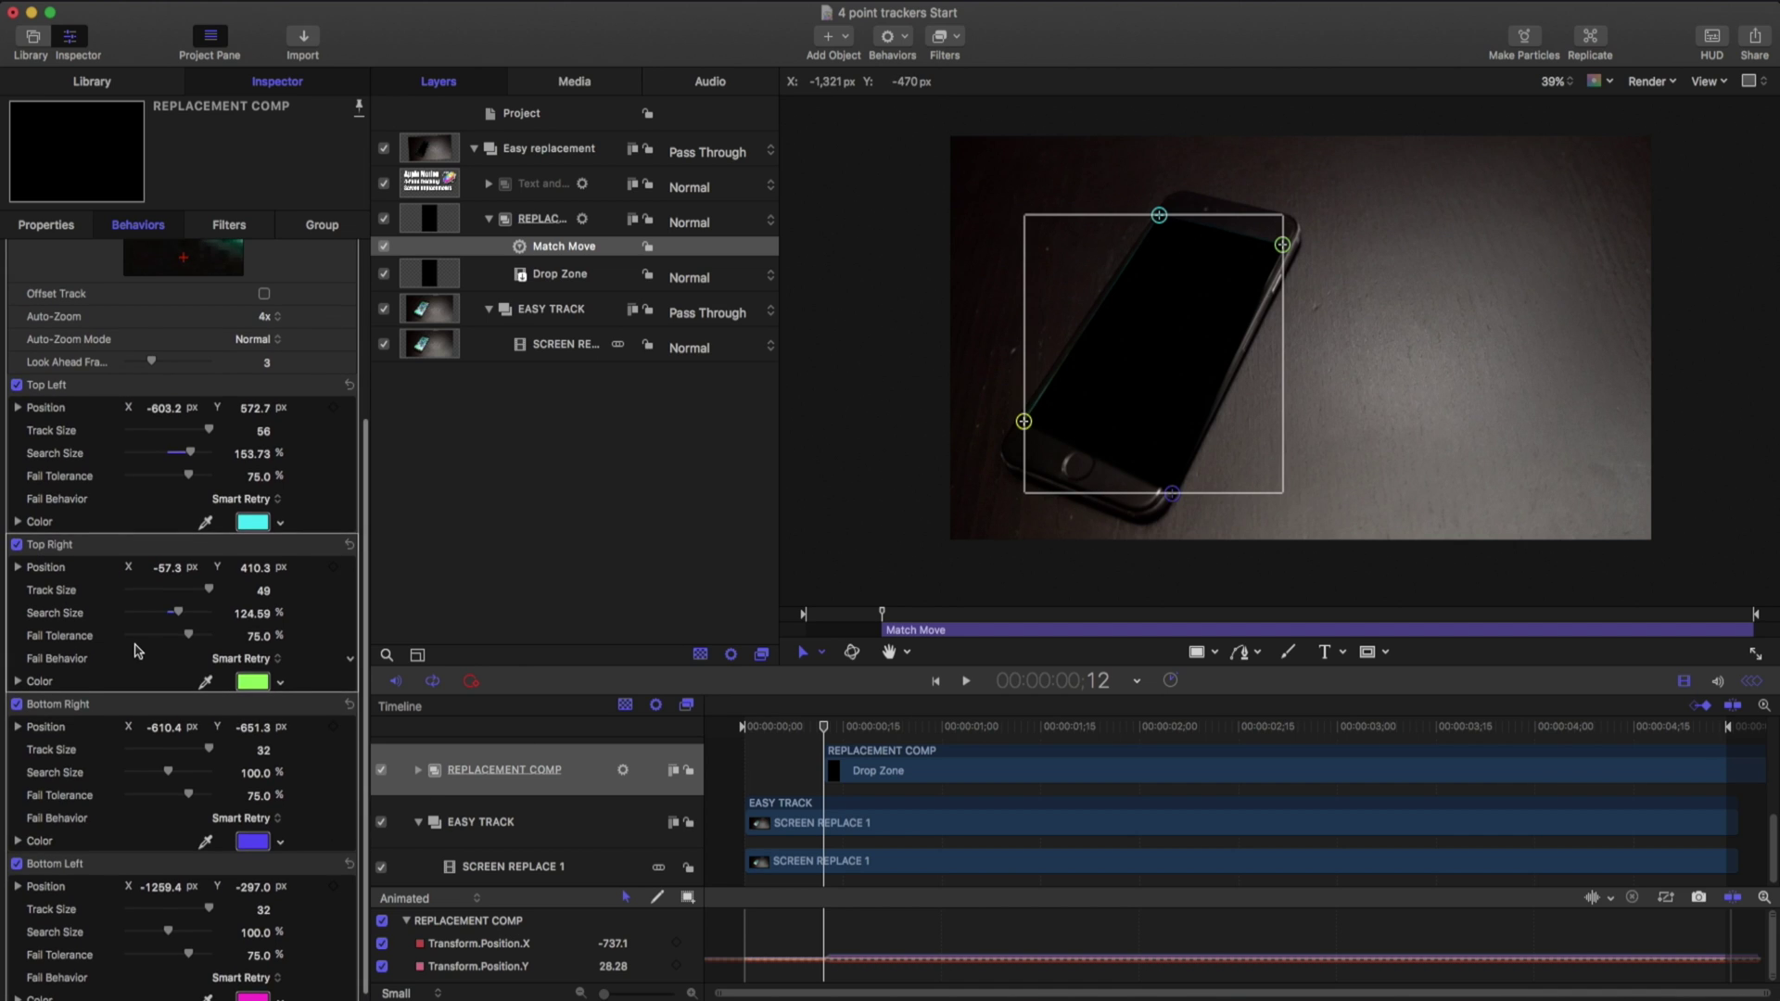
scroll(209, 556, "up", 3)
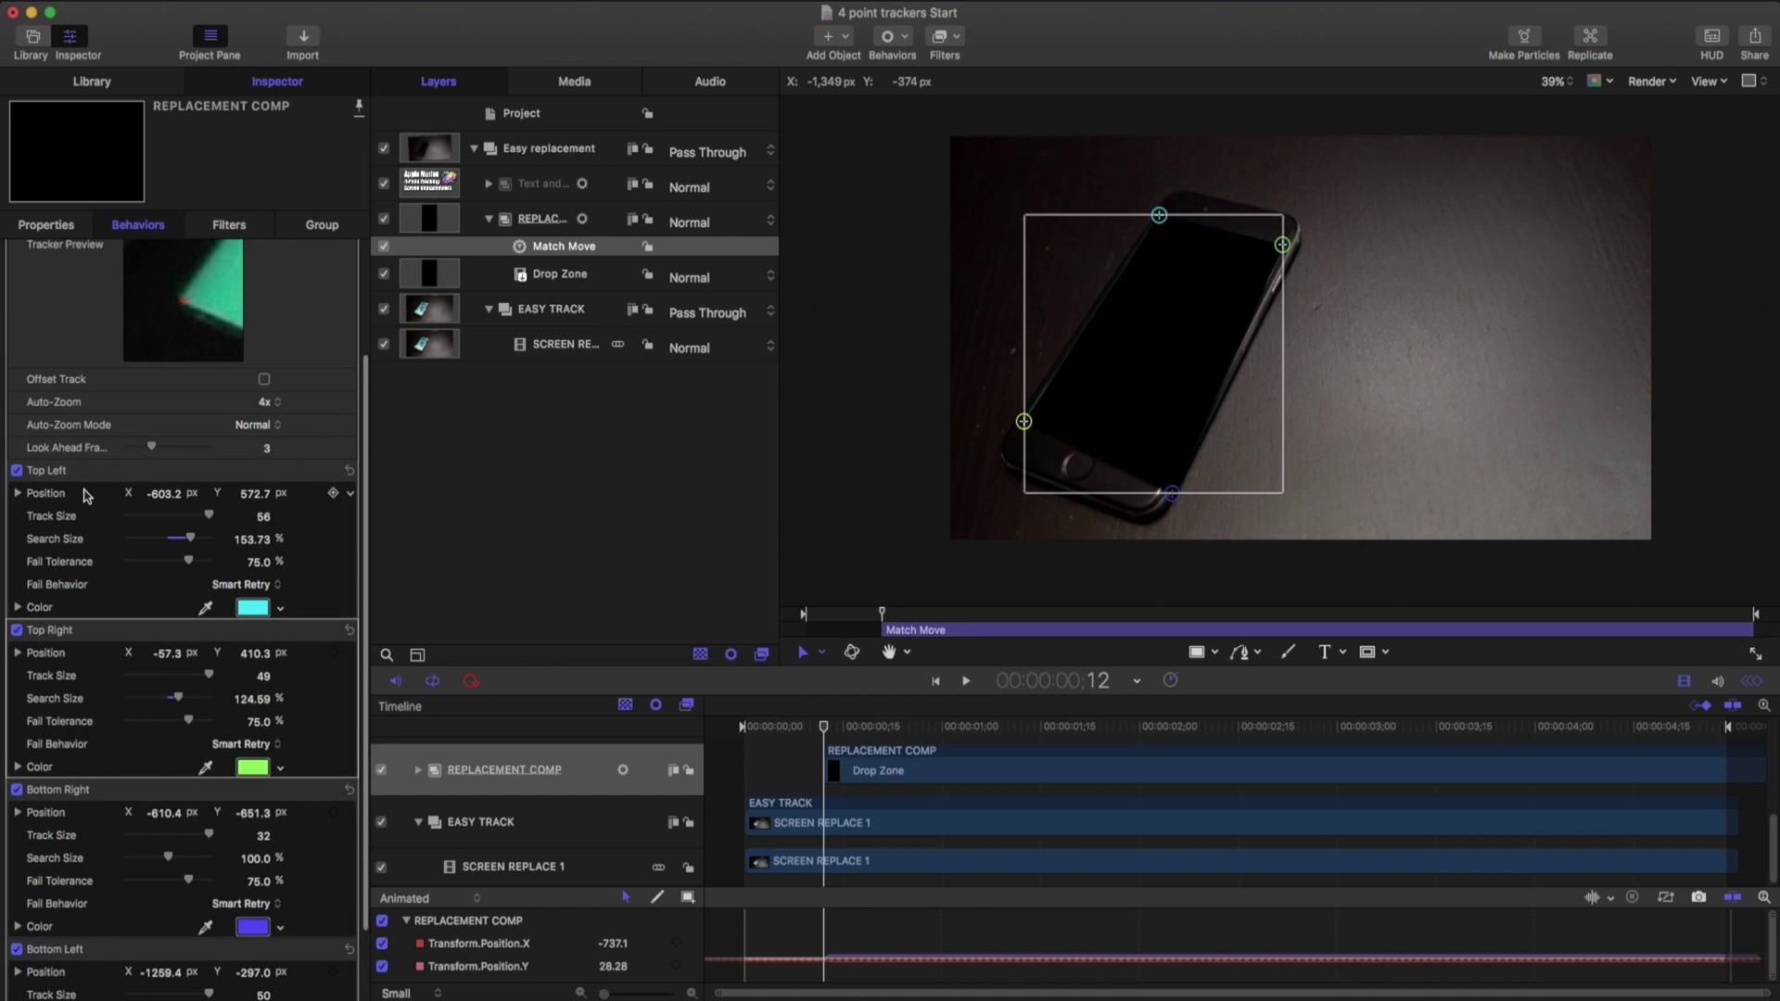
left_click(328, 474)
left_click(323, 537)
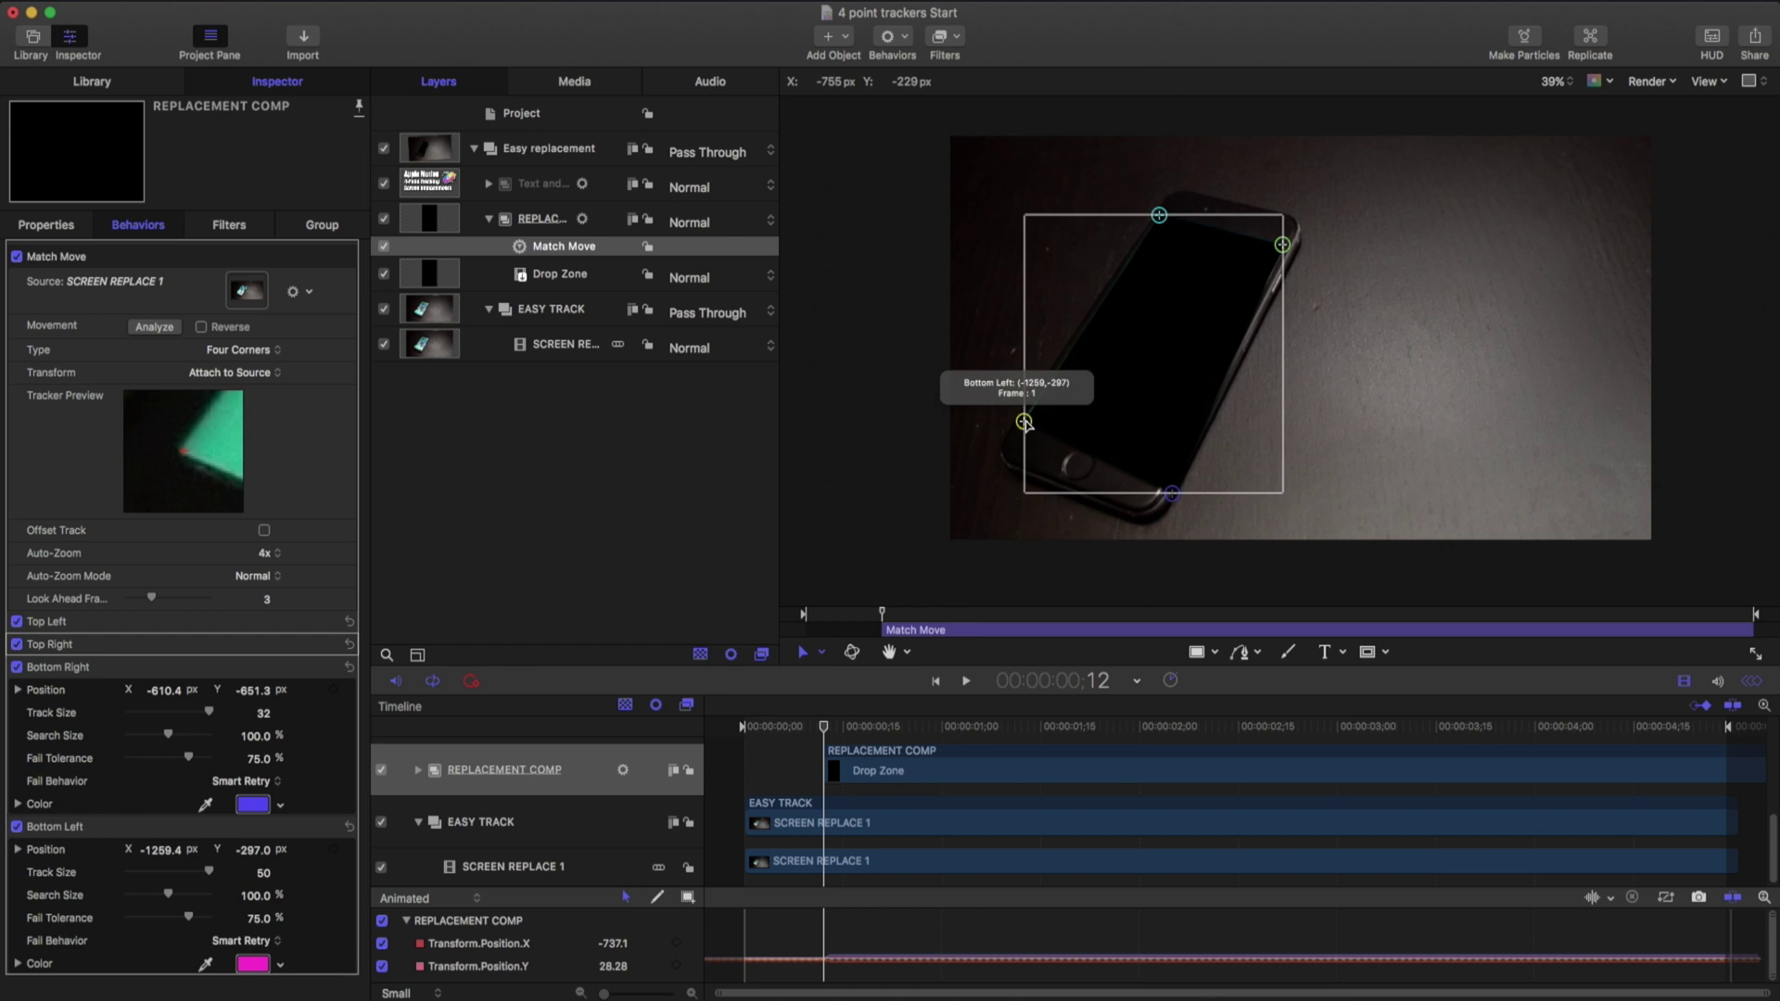
left_click_drag(1023, 420, 1031, 417)
key("super+z")
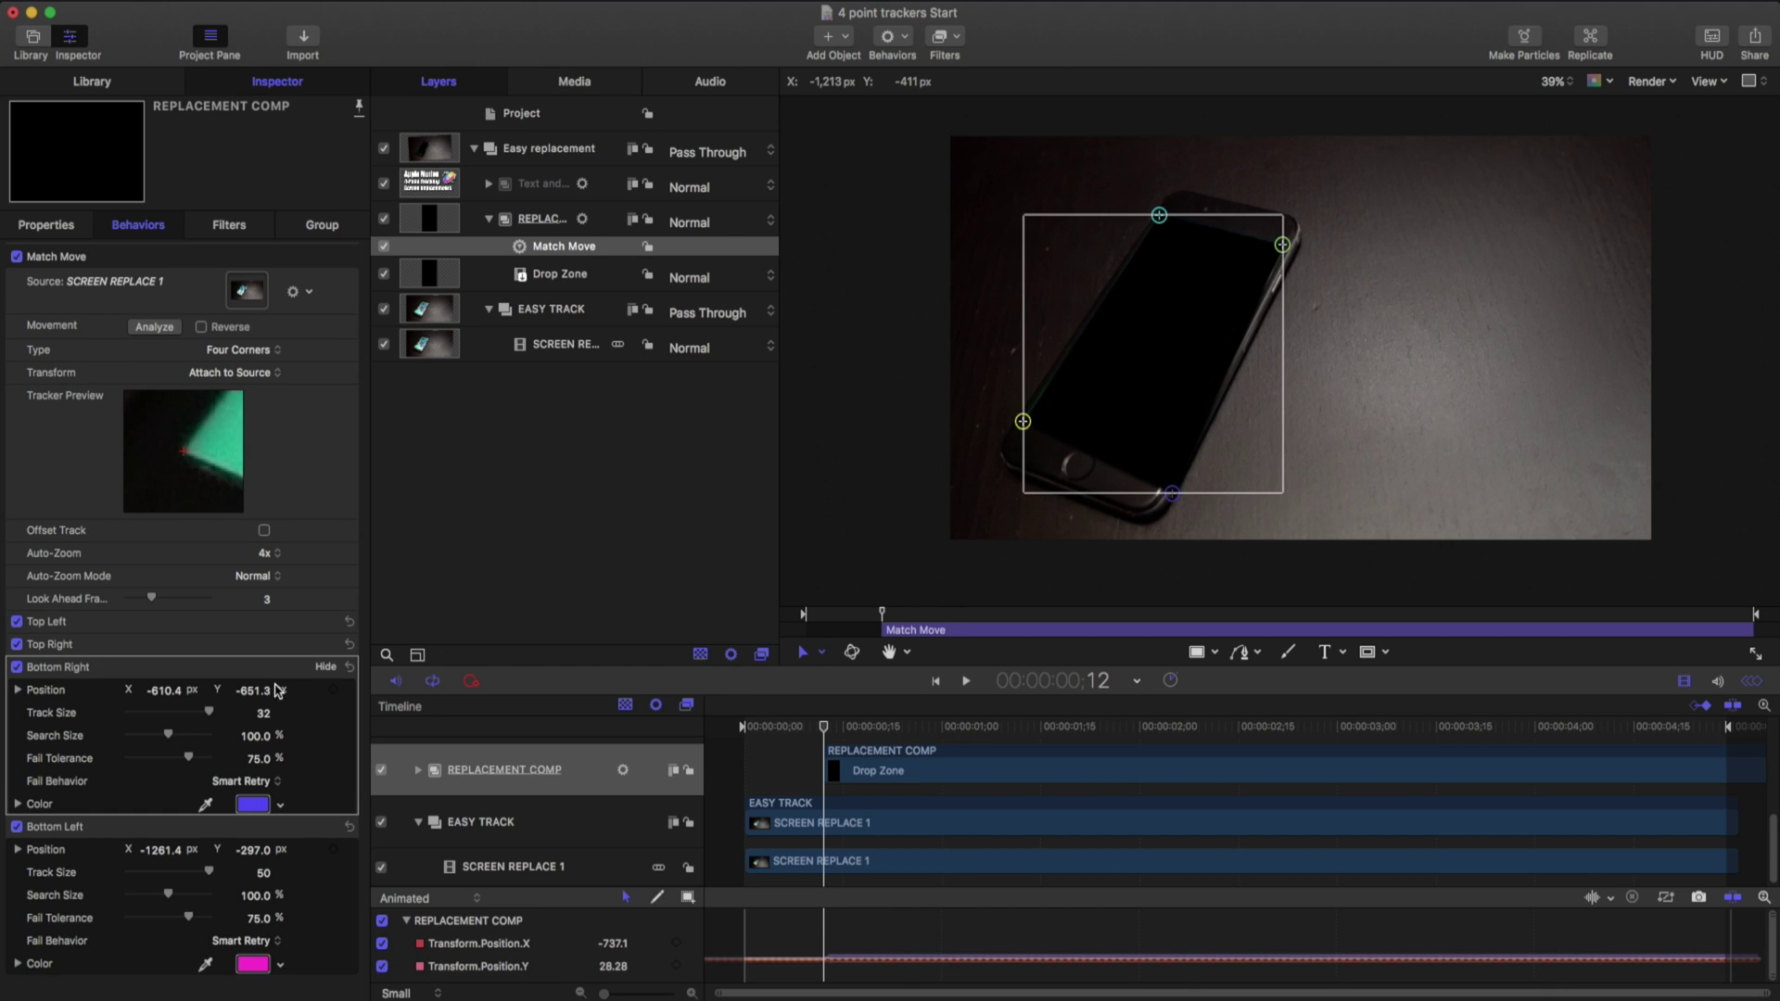
left_click(1172, 495)
left_click_drag(1172, 496, 1163, 472)
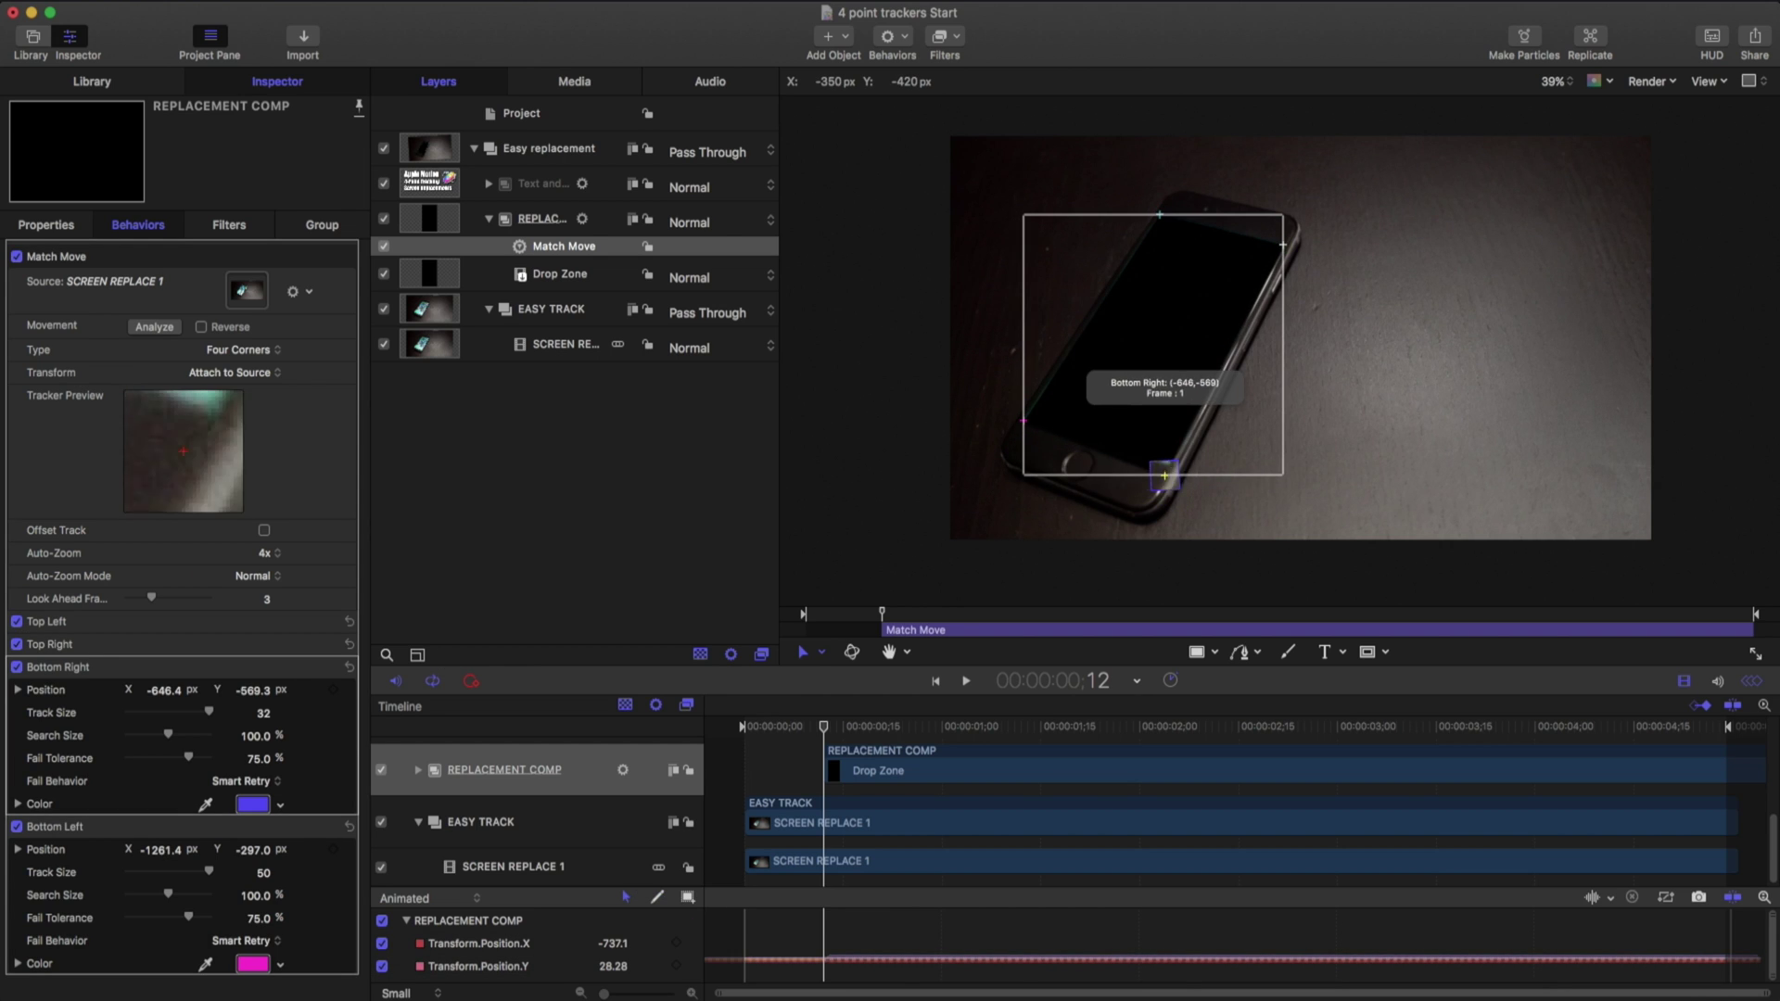
left_click_drag(169, 735, 261, 709)
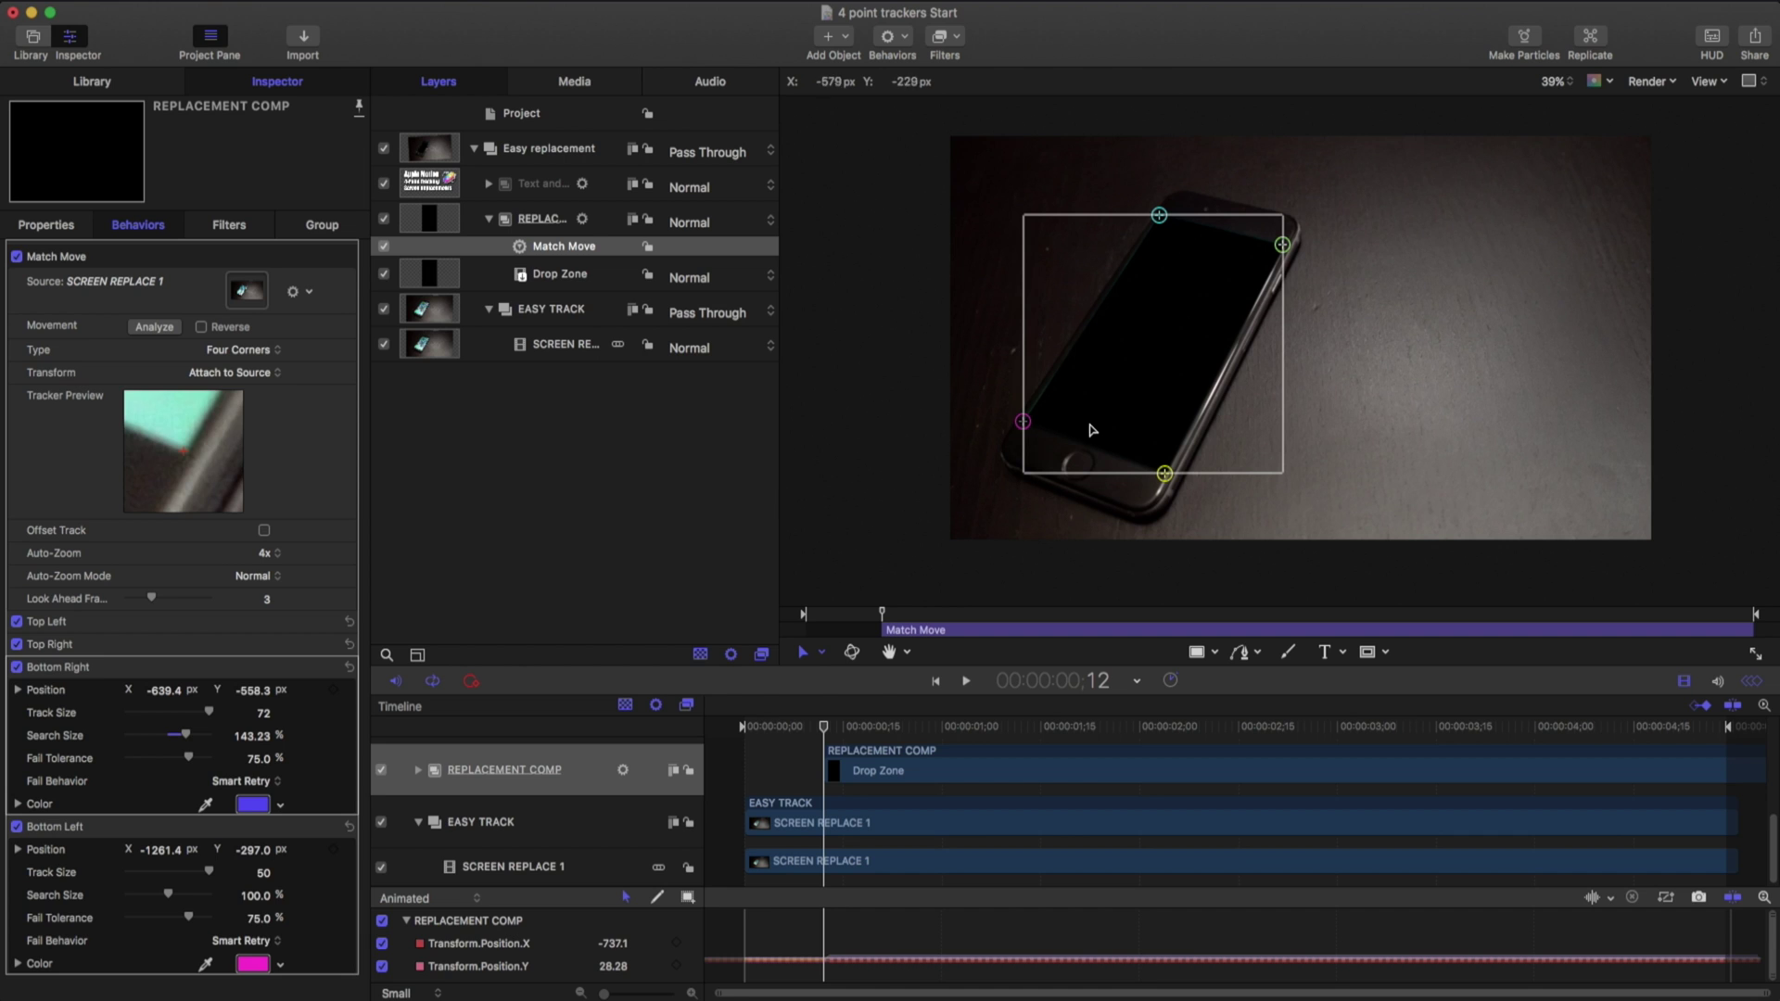
scroll(1058, 417, "up", 5)
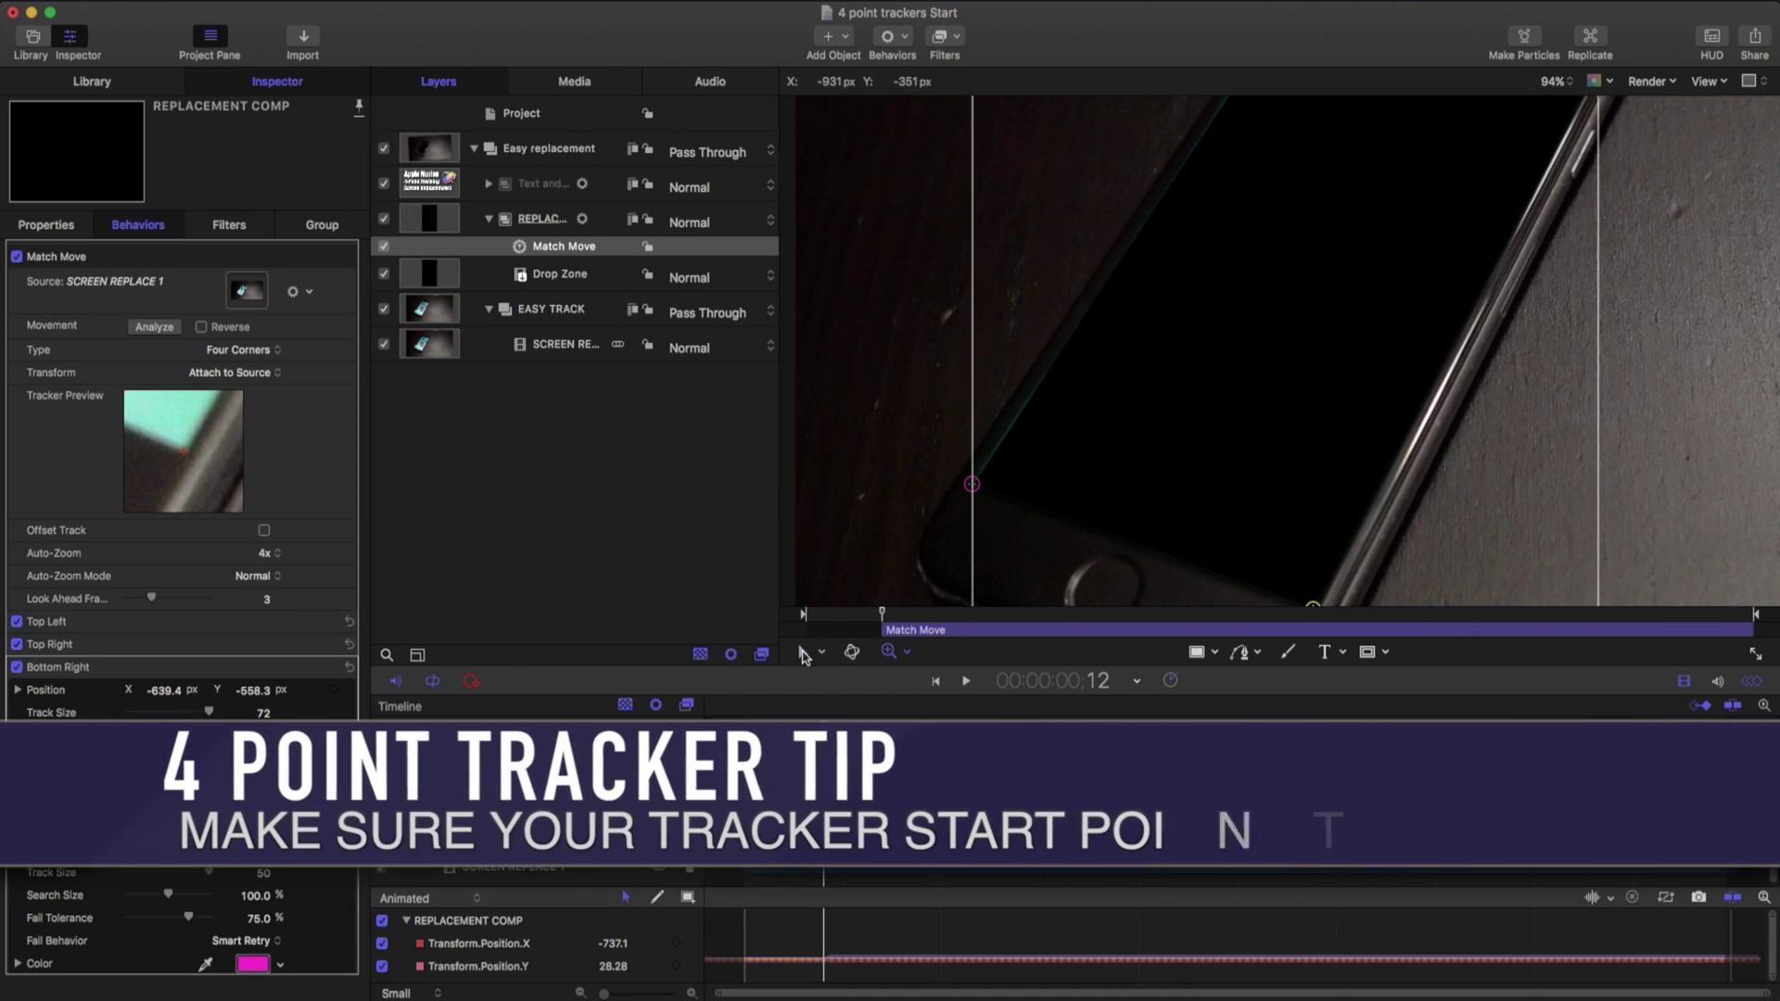
left_click_drag(972, 483, 971, 482)
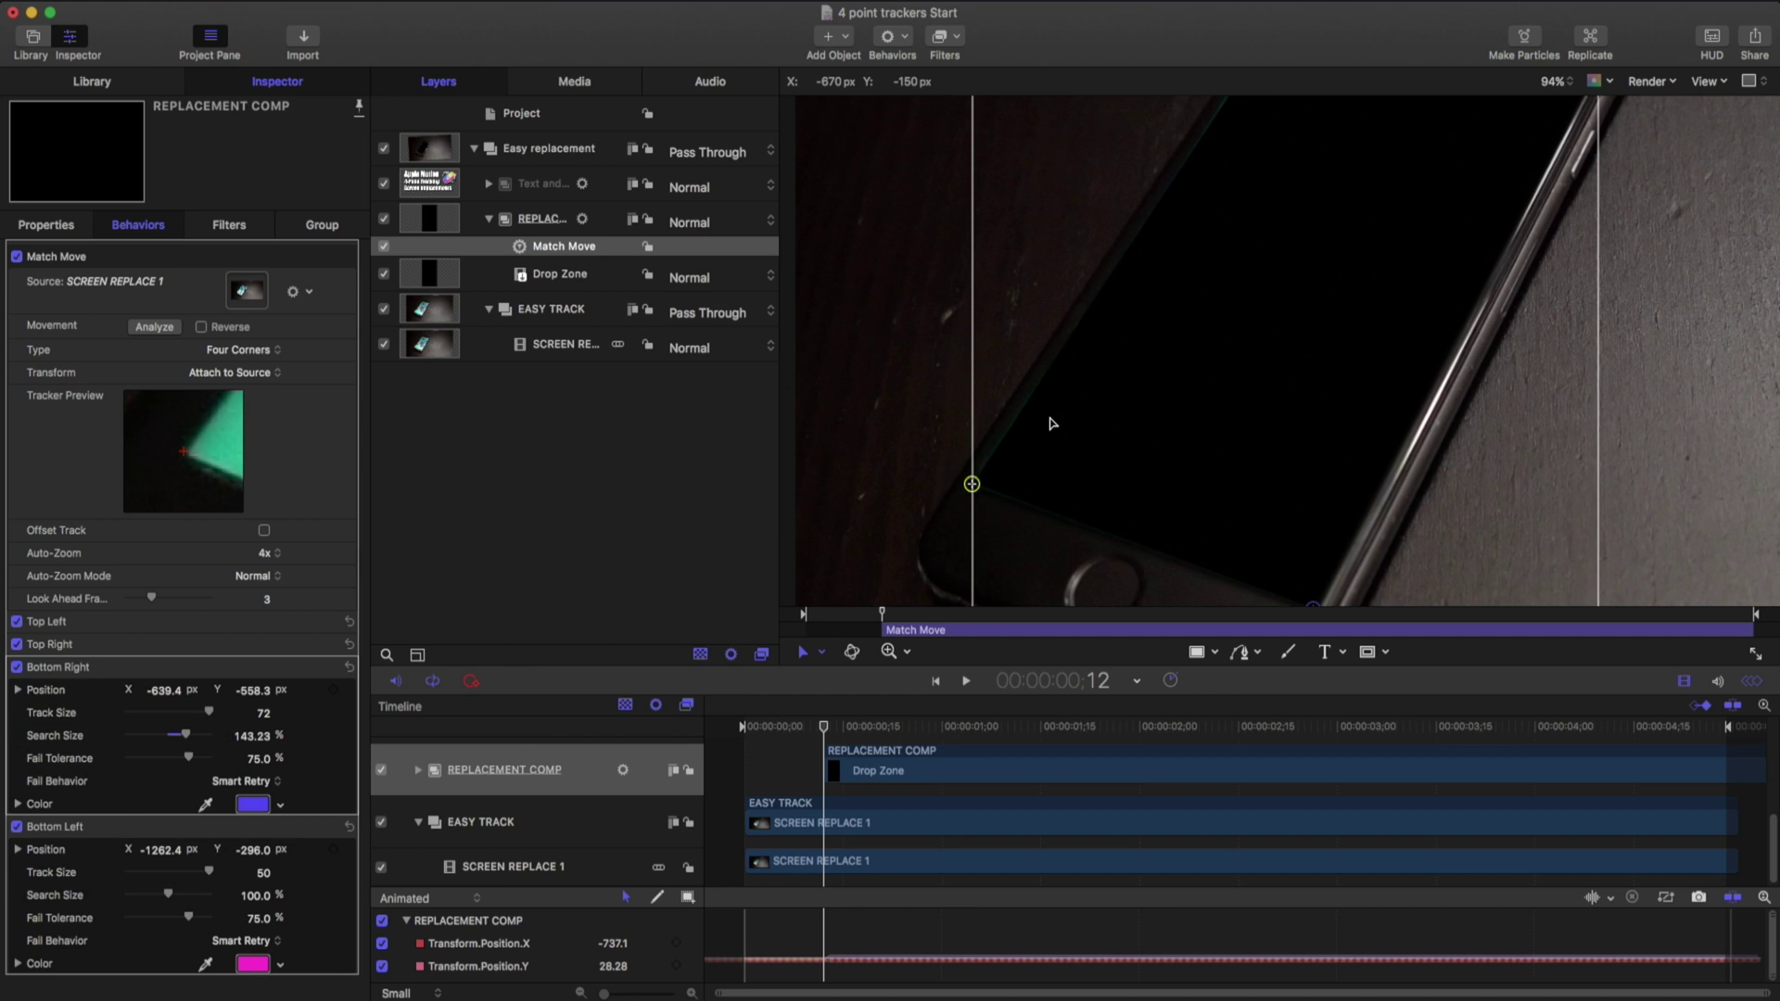
scroll(1460, 261, "down", 5)
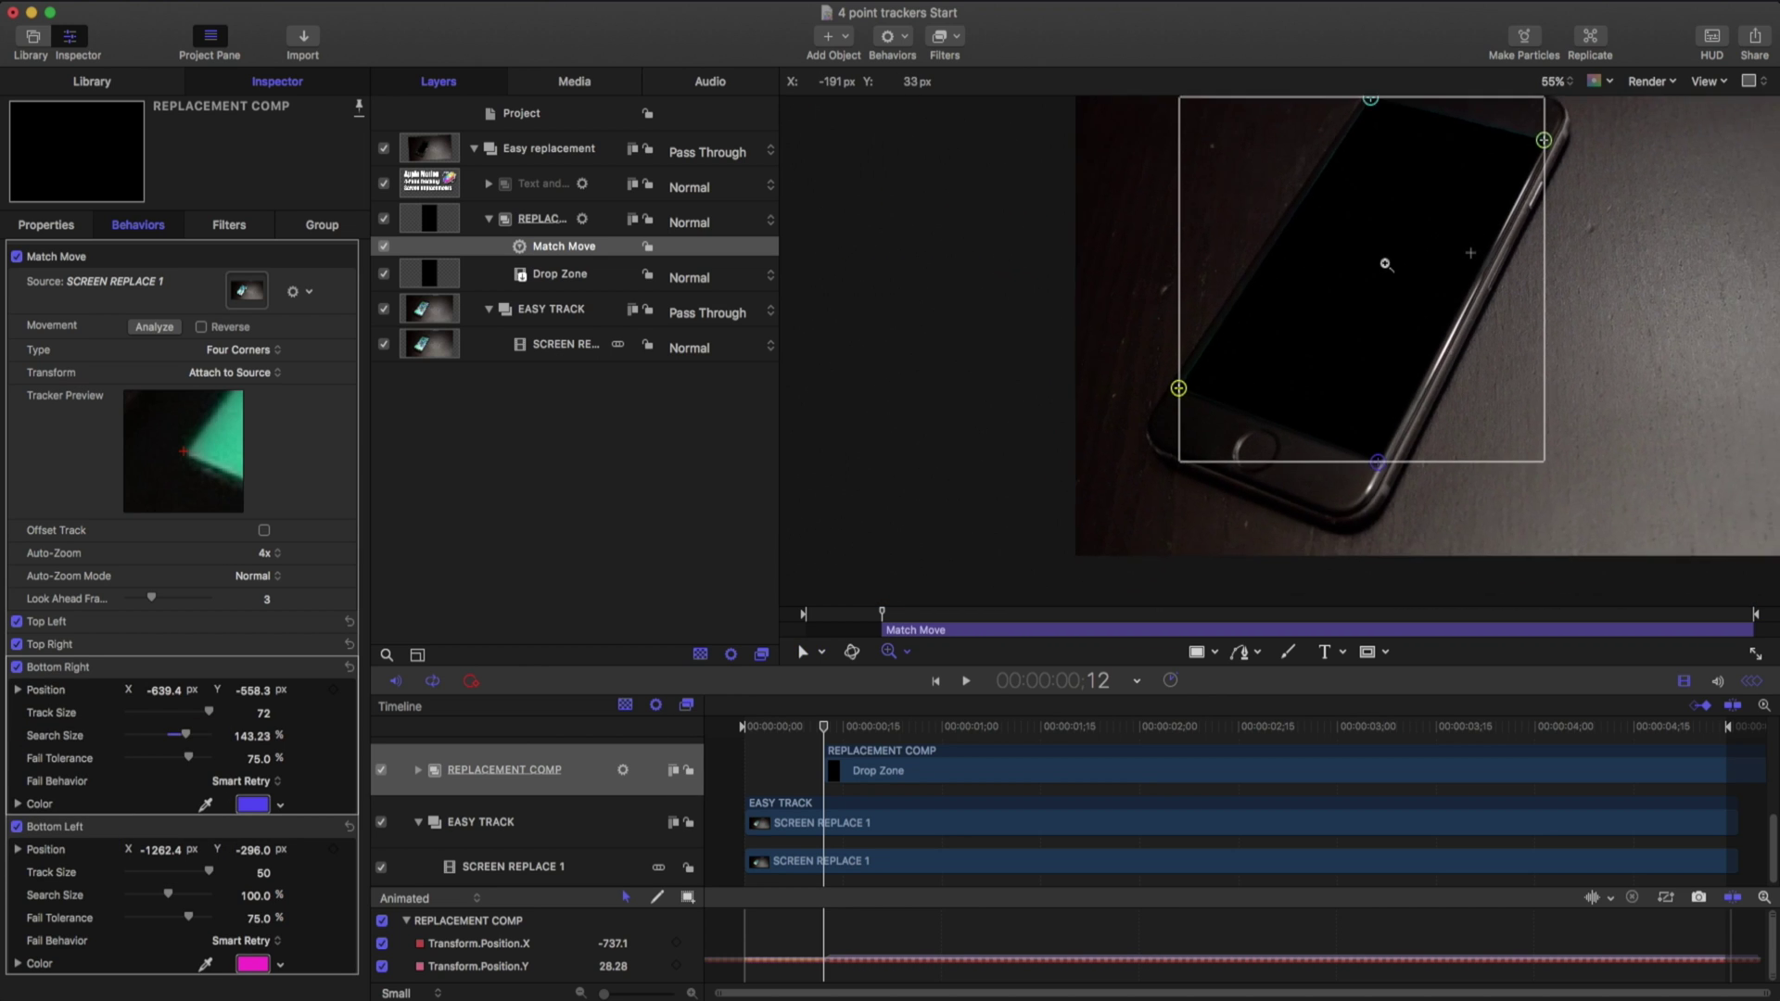
Run the four-corner analysis, then check the tracked SCREEN REPLACE 1 footage at a later frame.
left_click(155, 327)
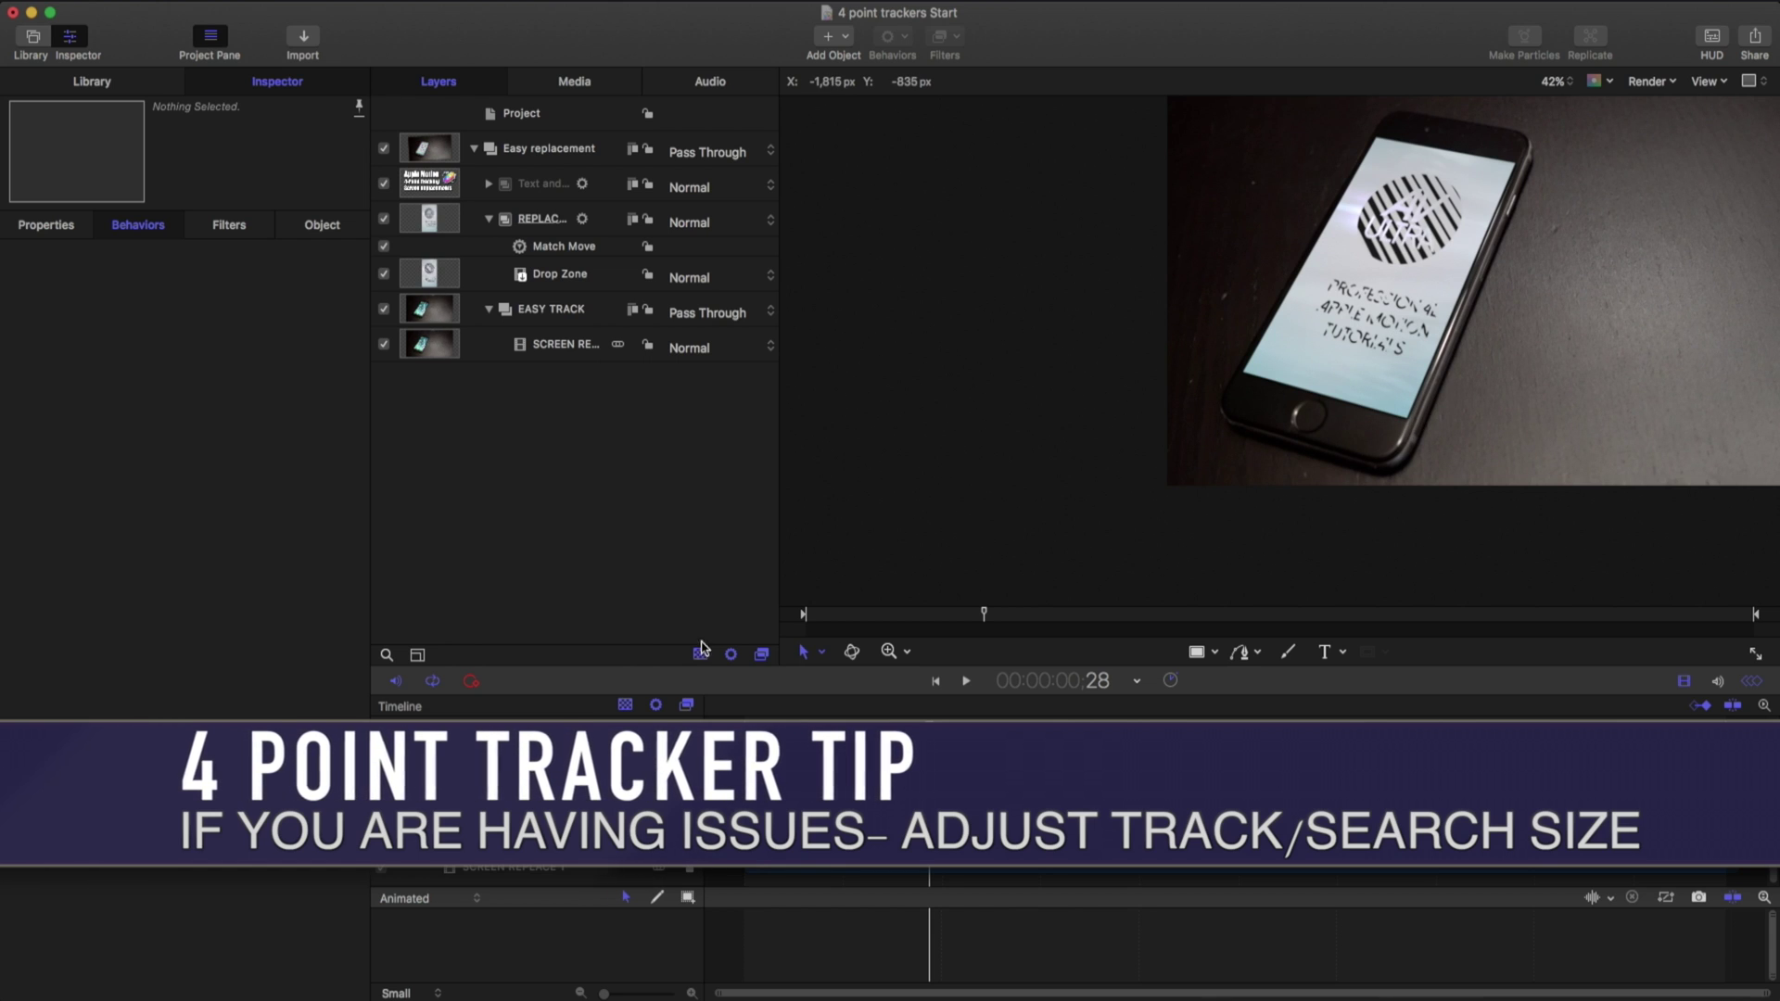
left_click(545, 311)
key("Down")
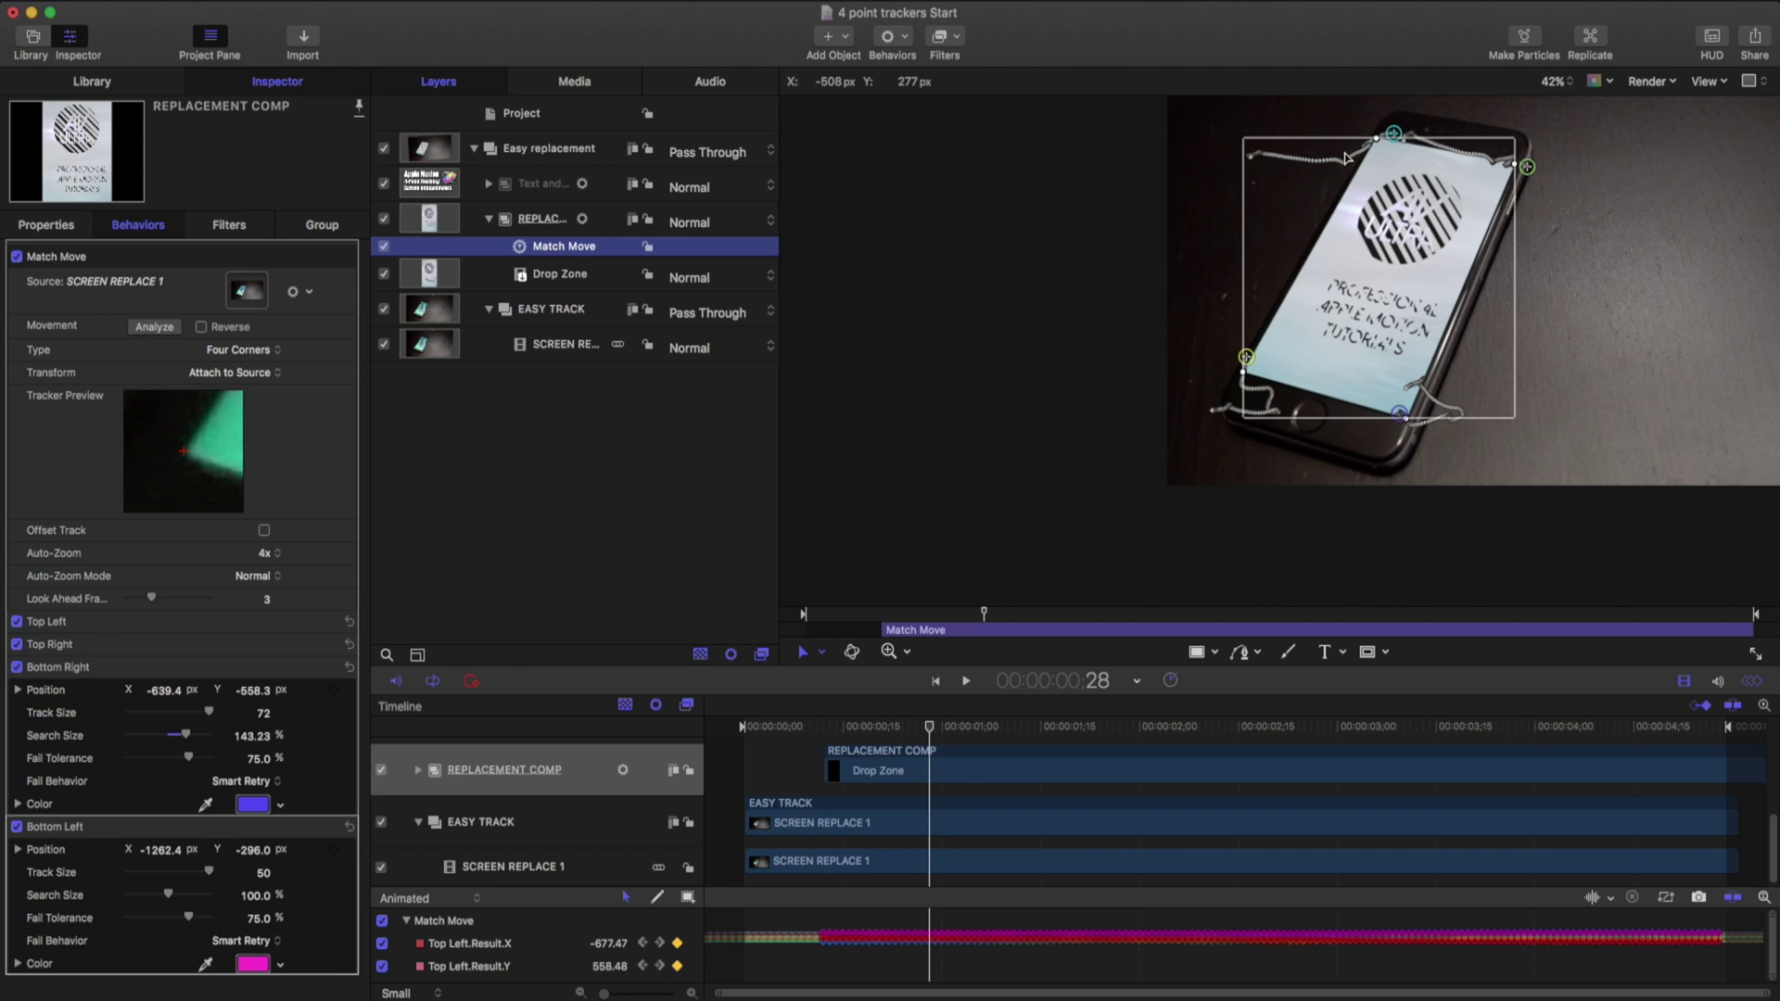
left_click(929, 733)
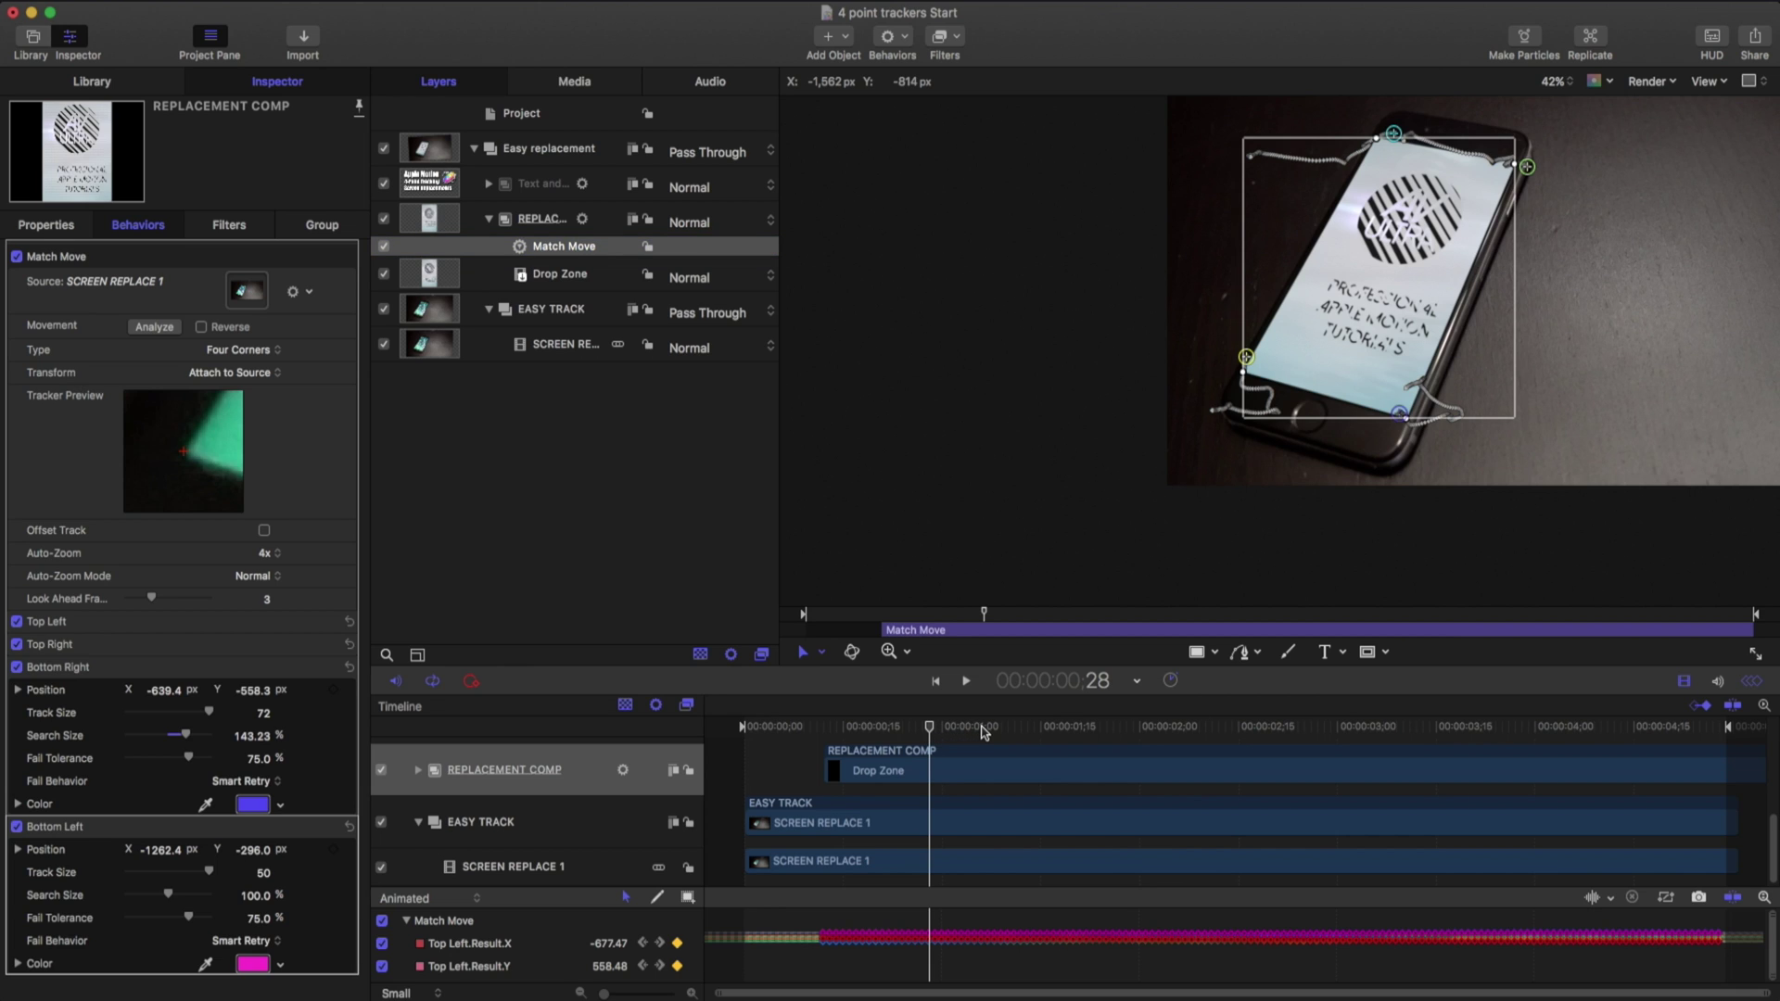
left_click(982, 727)
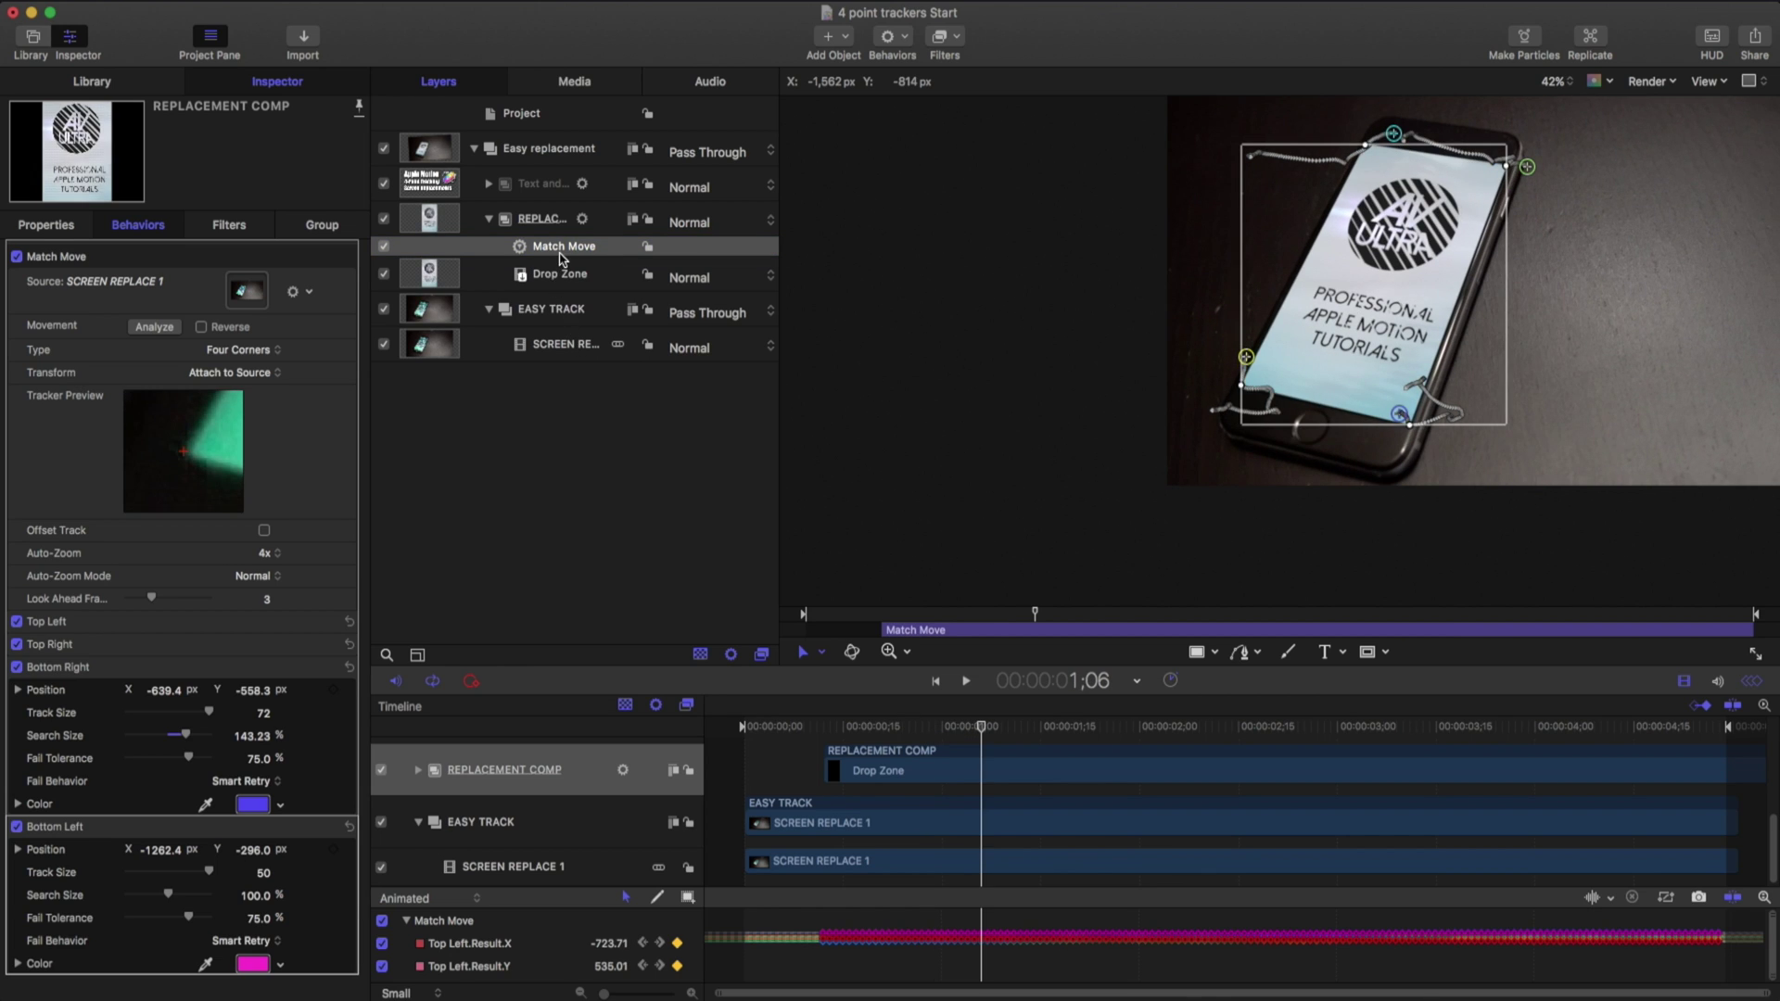
Inspect REPLACEMENT COMP's tracked Four Corner values, then play the clip back.
left_click(326, 668)
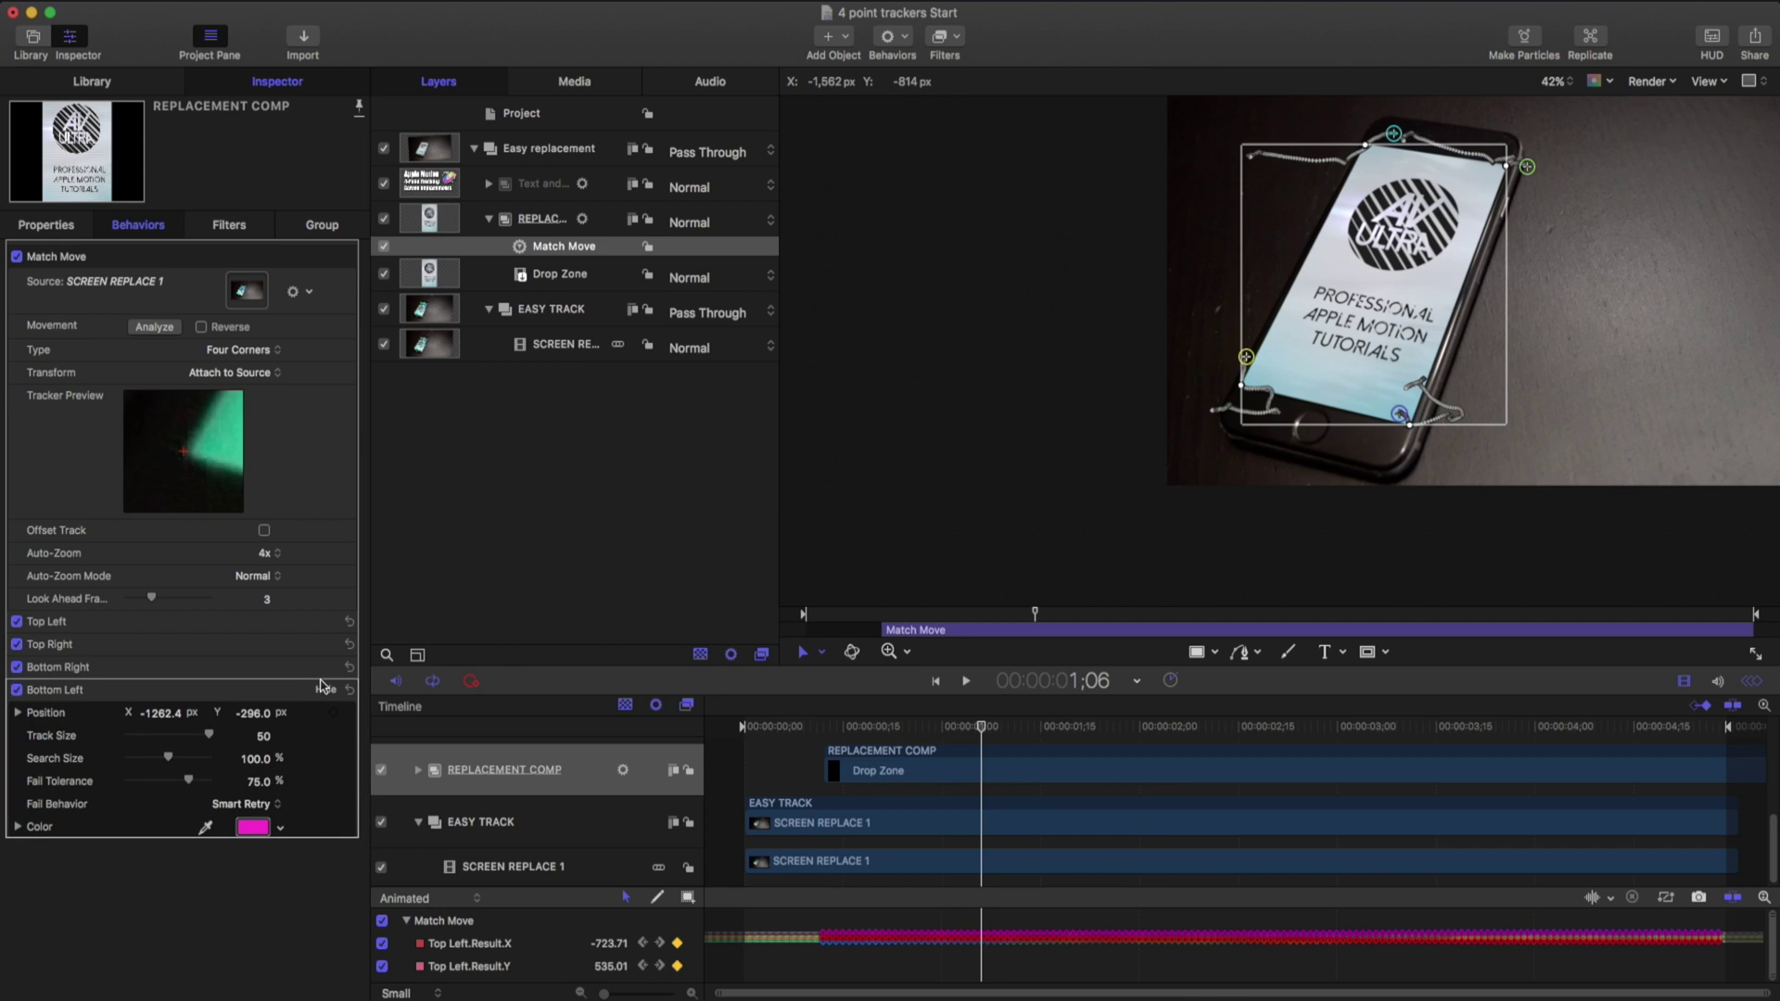
left_click(324, 688)
left_click(530, 222)
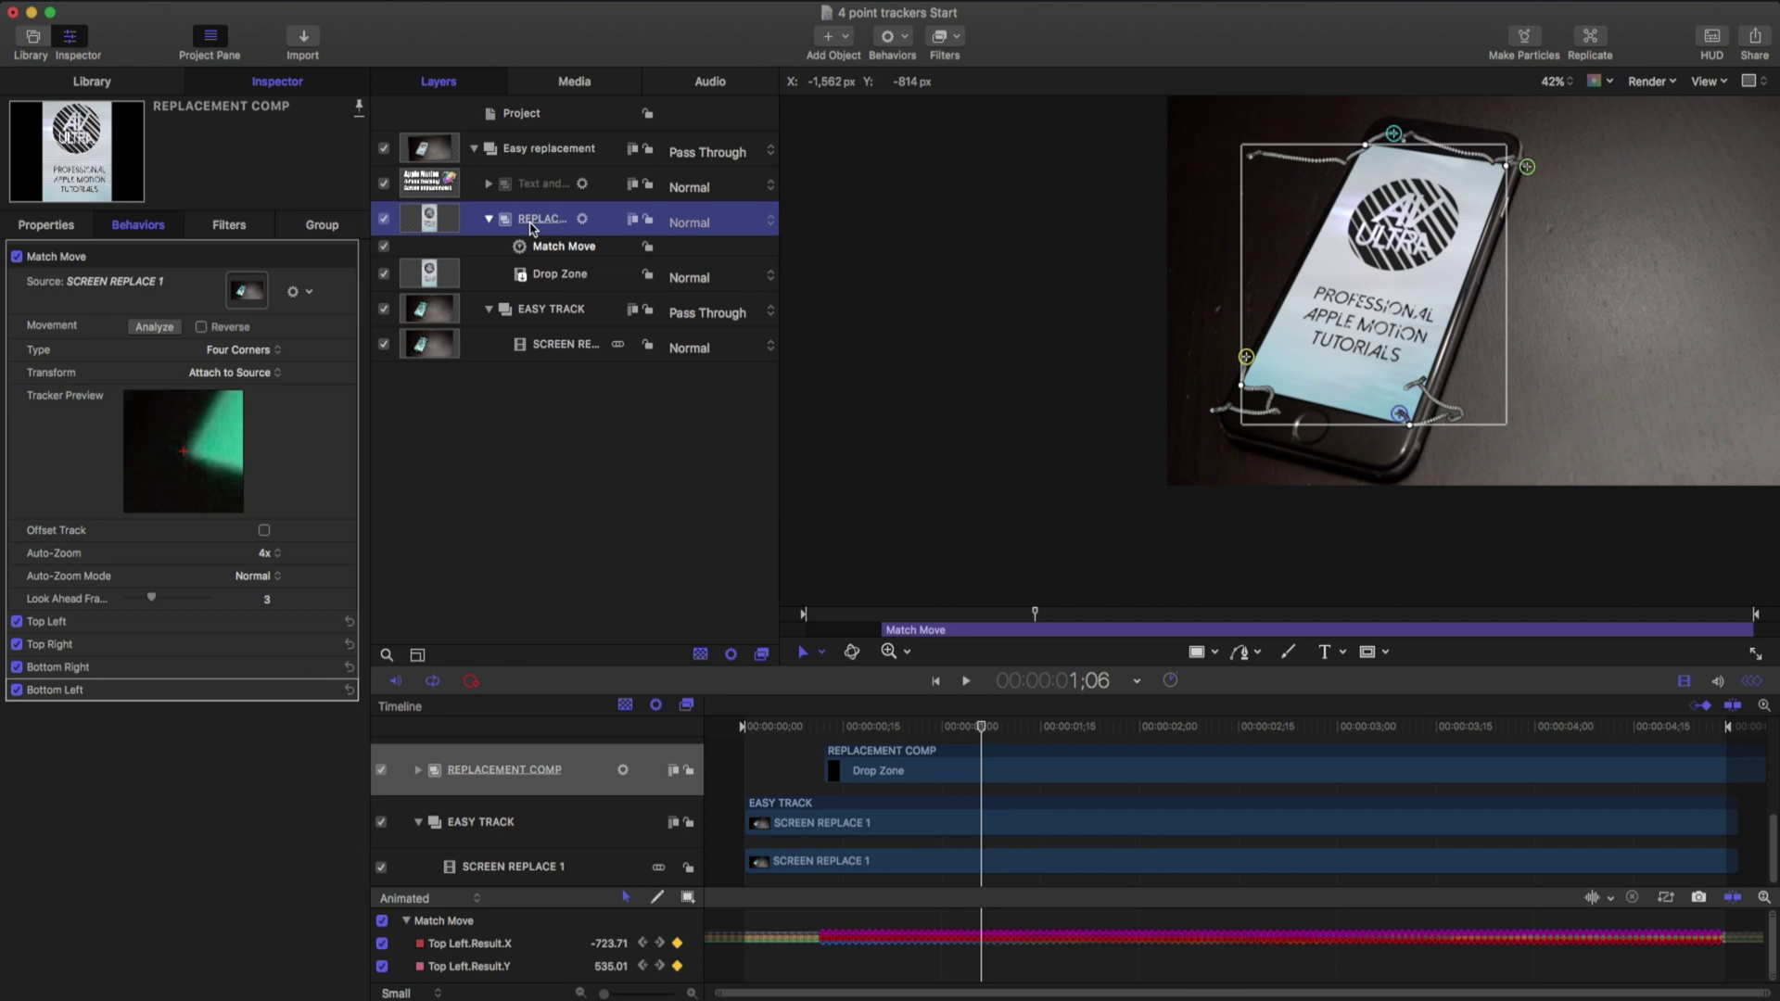
left_click(45, 226)
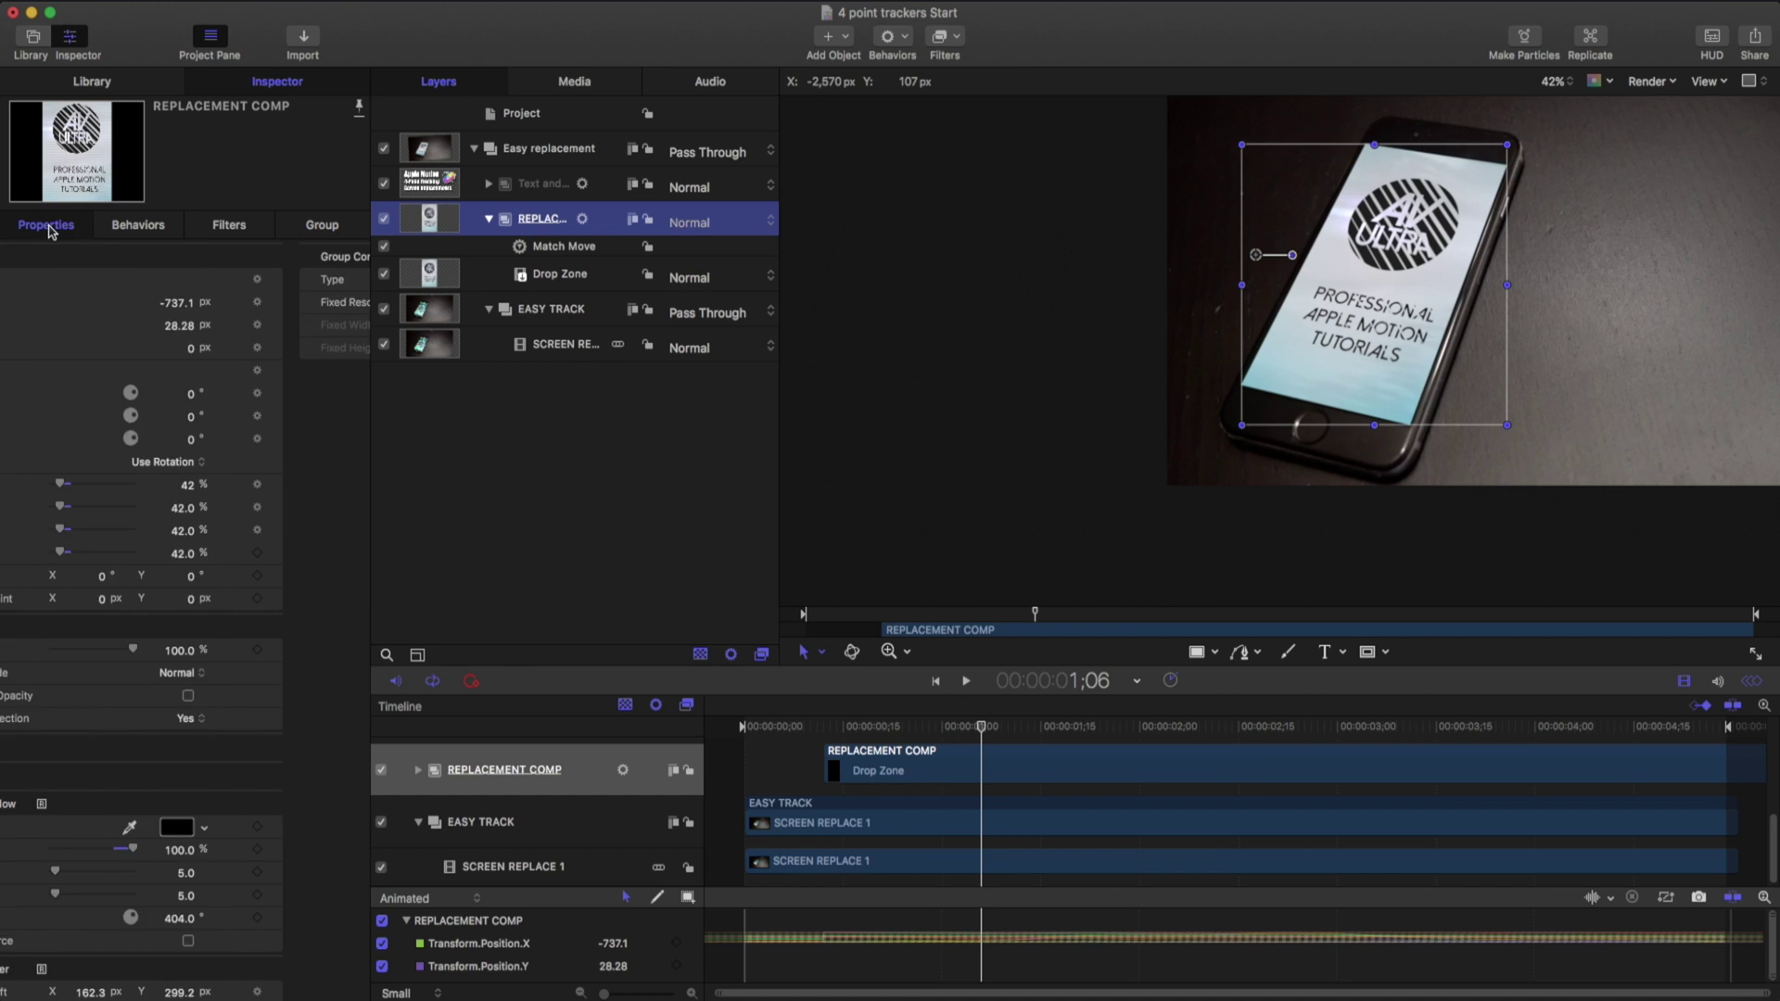
scroll(168, 557, "down", 8)
scroll(182, 911, "up", 1)
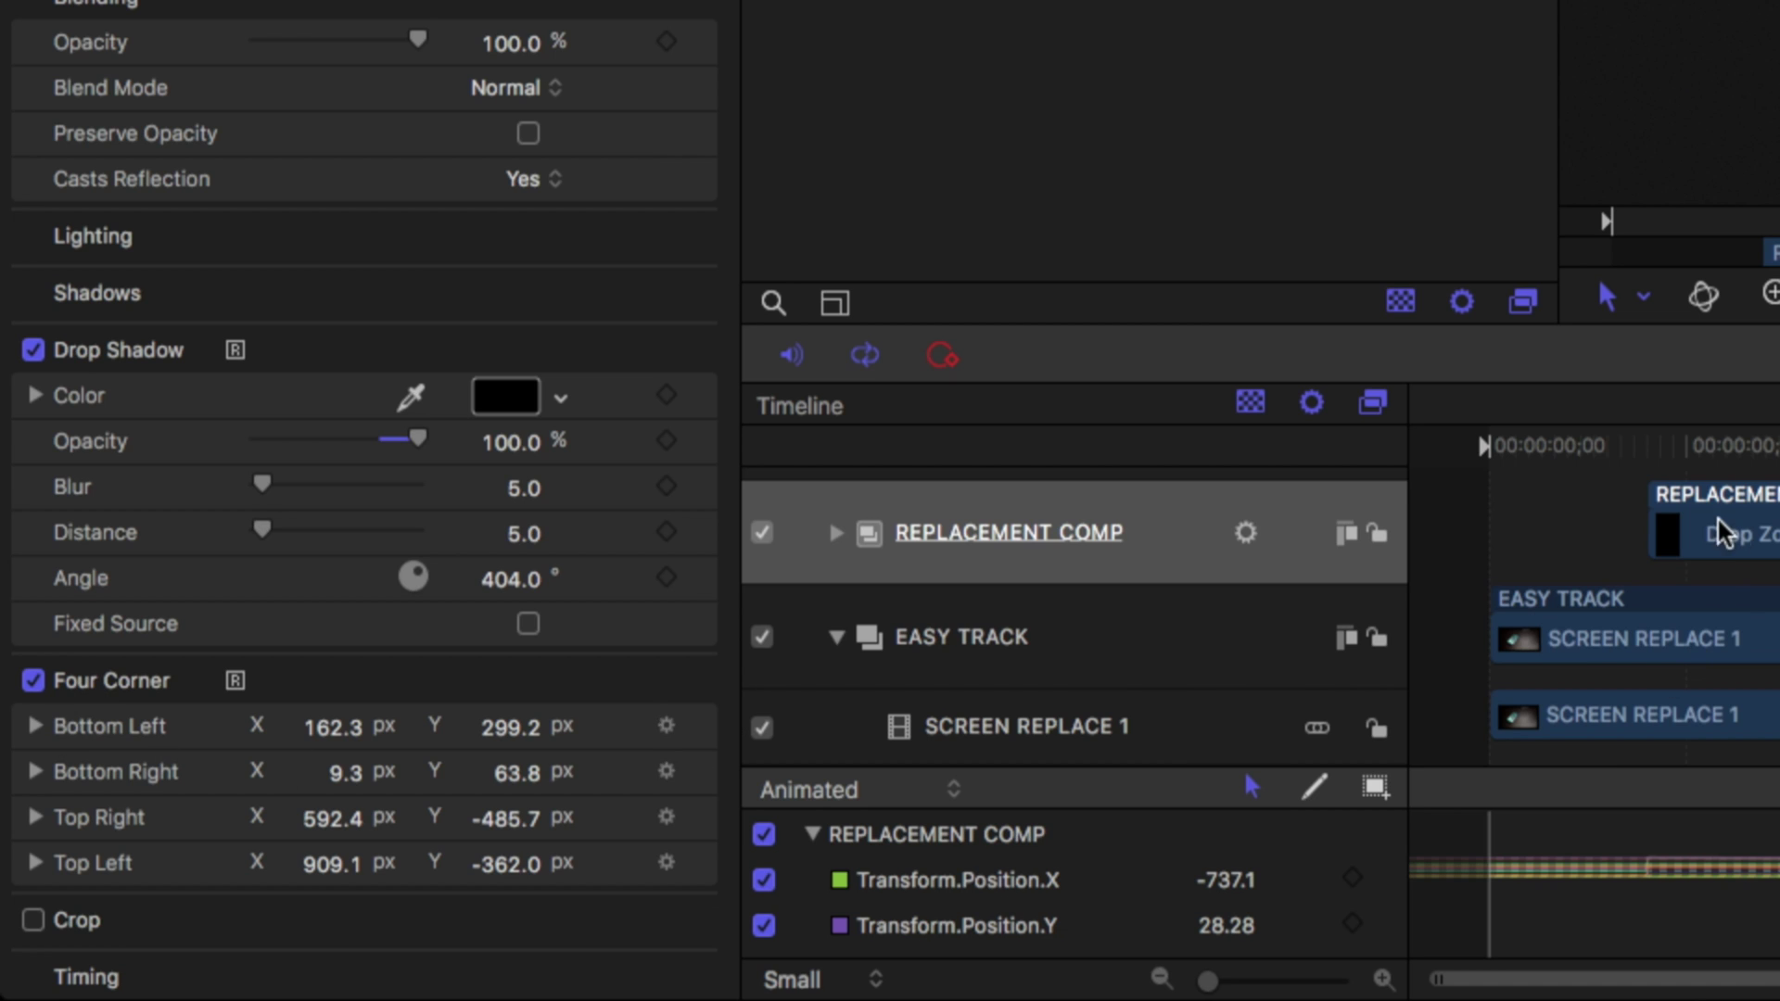
left_click(35, 727)
left_click(35, 728)
key("space")
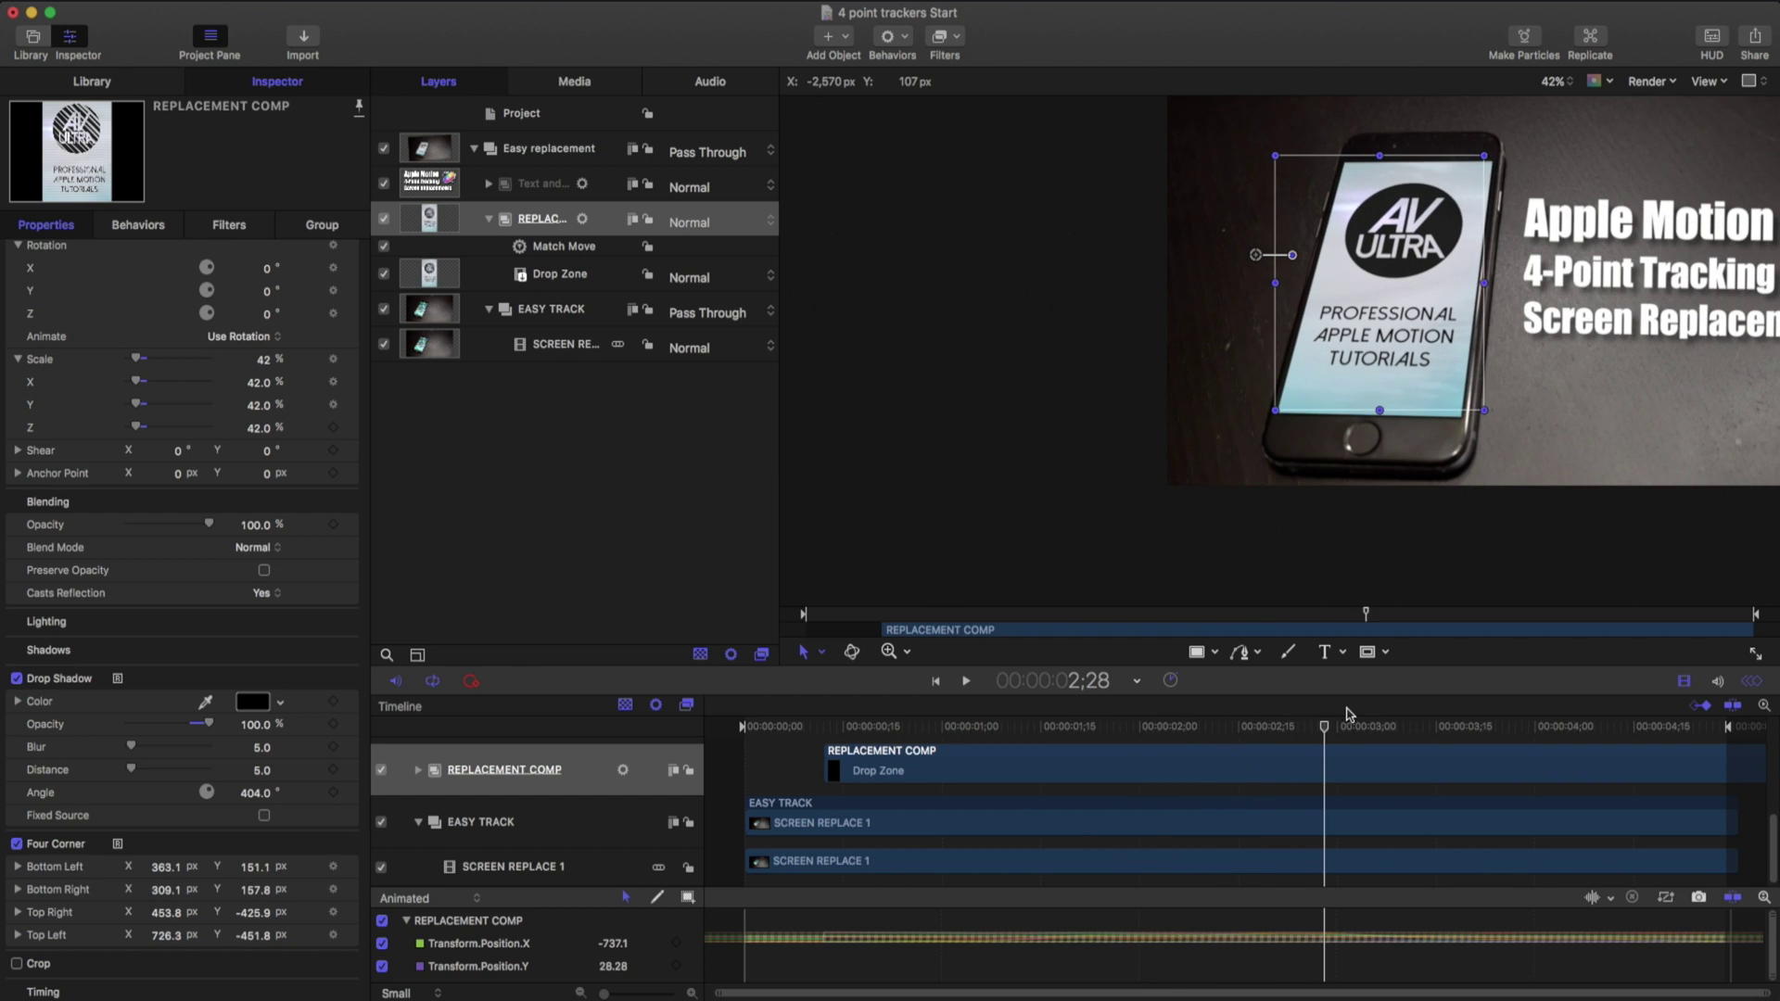
Fit the canvas, then give the Easy replacement group Rotation Z −13.3° and Scale 108%.
mouse_move(1378, 709)
left_mouse_down()
mouse_move(1476, 708)
mouse_move(1114, 712)
mouse_move(1318, 698)
left_mouse_up()
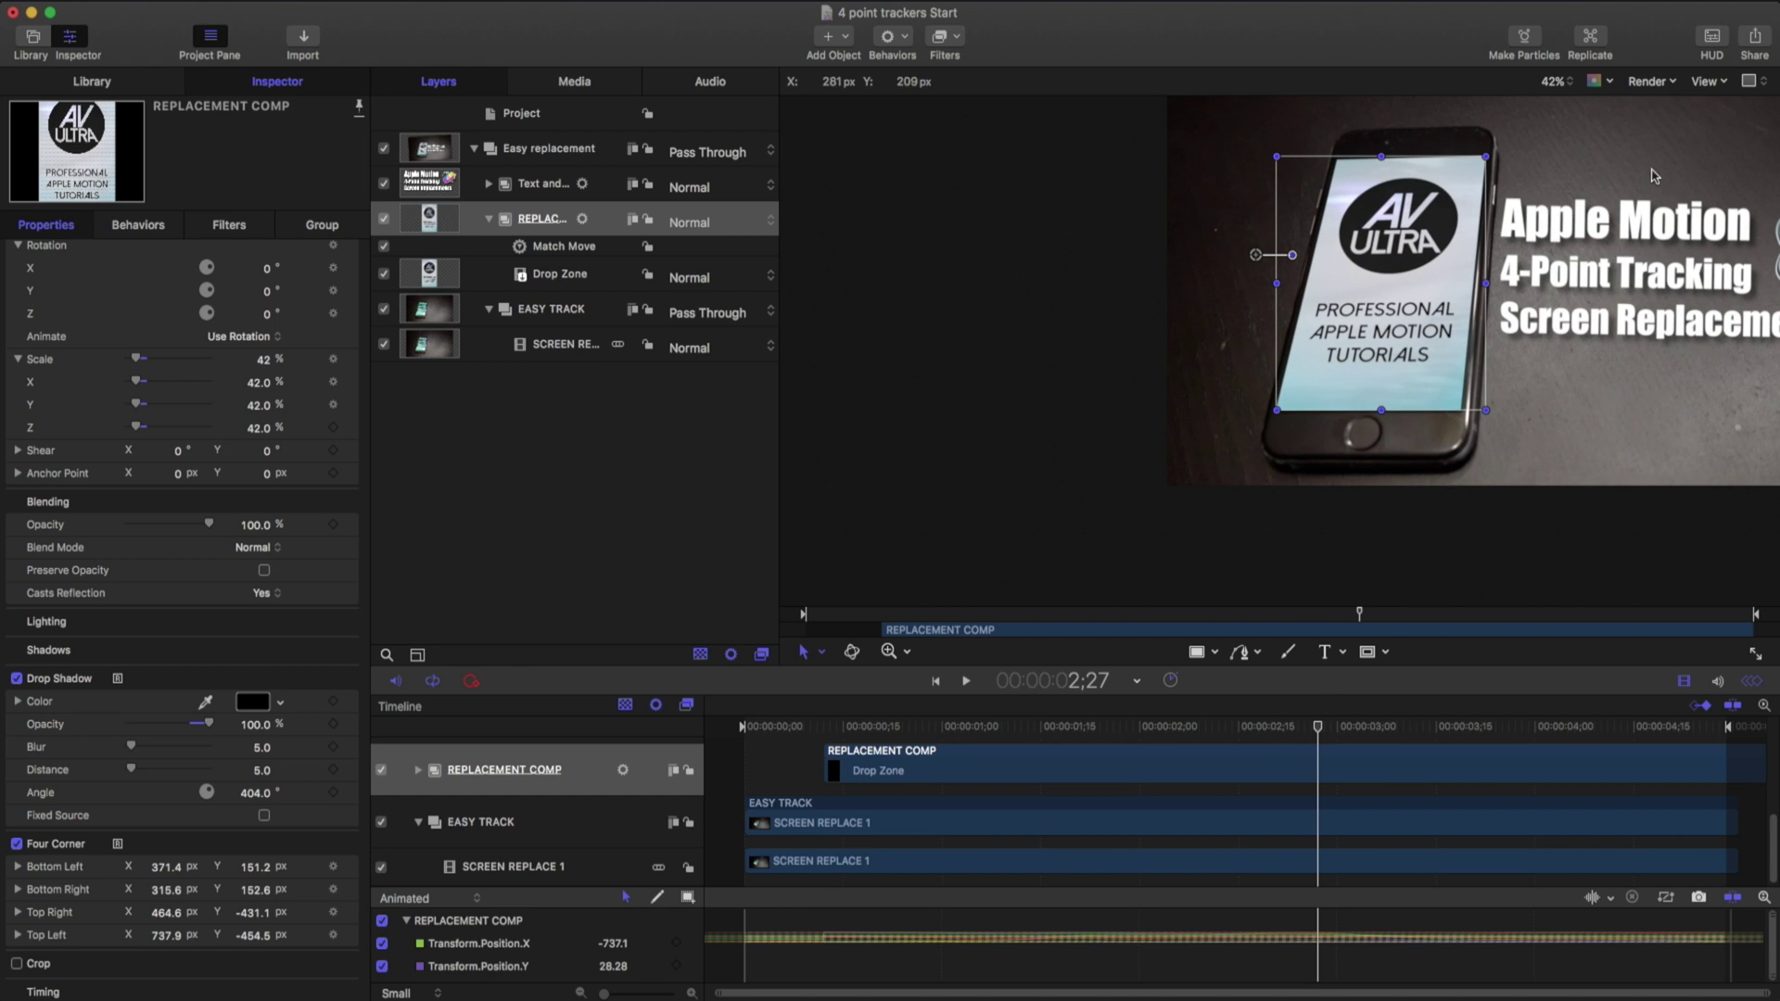
left_click(1554, 82)
left_click(1555, 119)
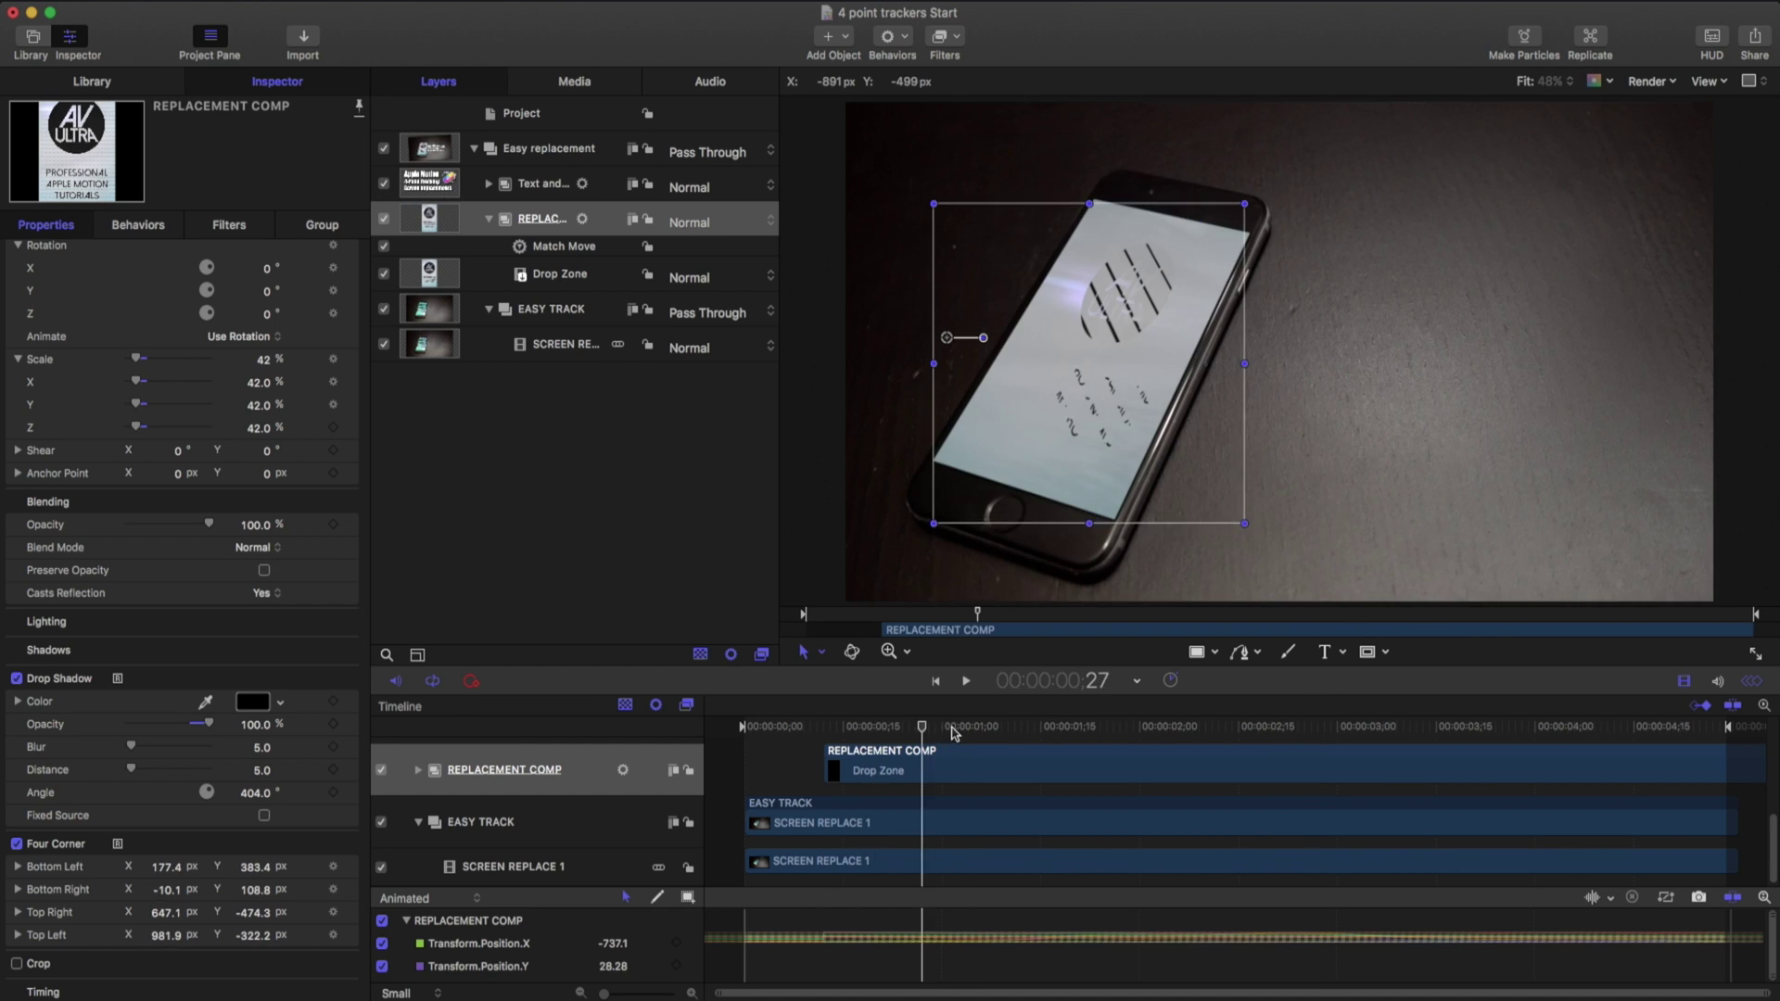
mouse_move(959, 727)
left_mouse_down()
mouse_move(1120, 730)
mouse_move(982, 727)
left_mouse_up()
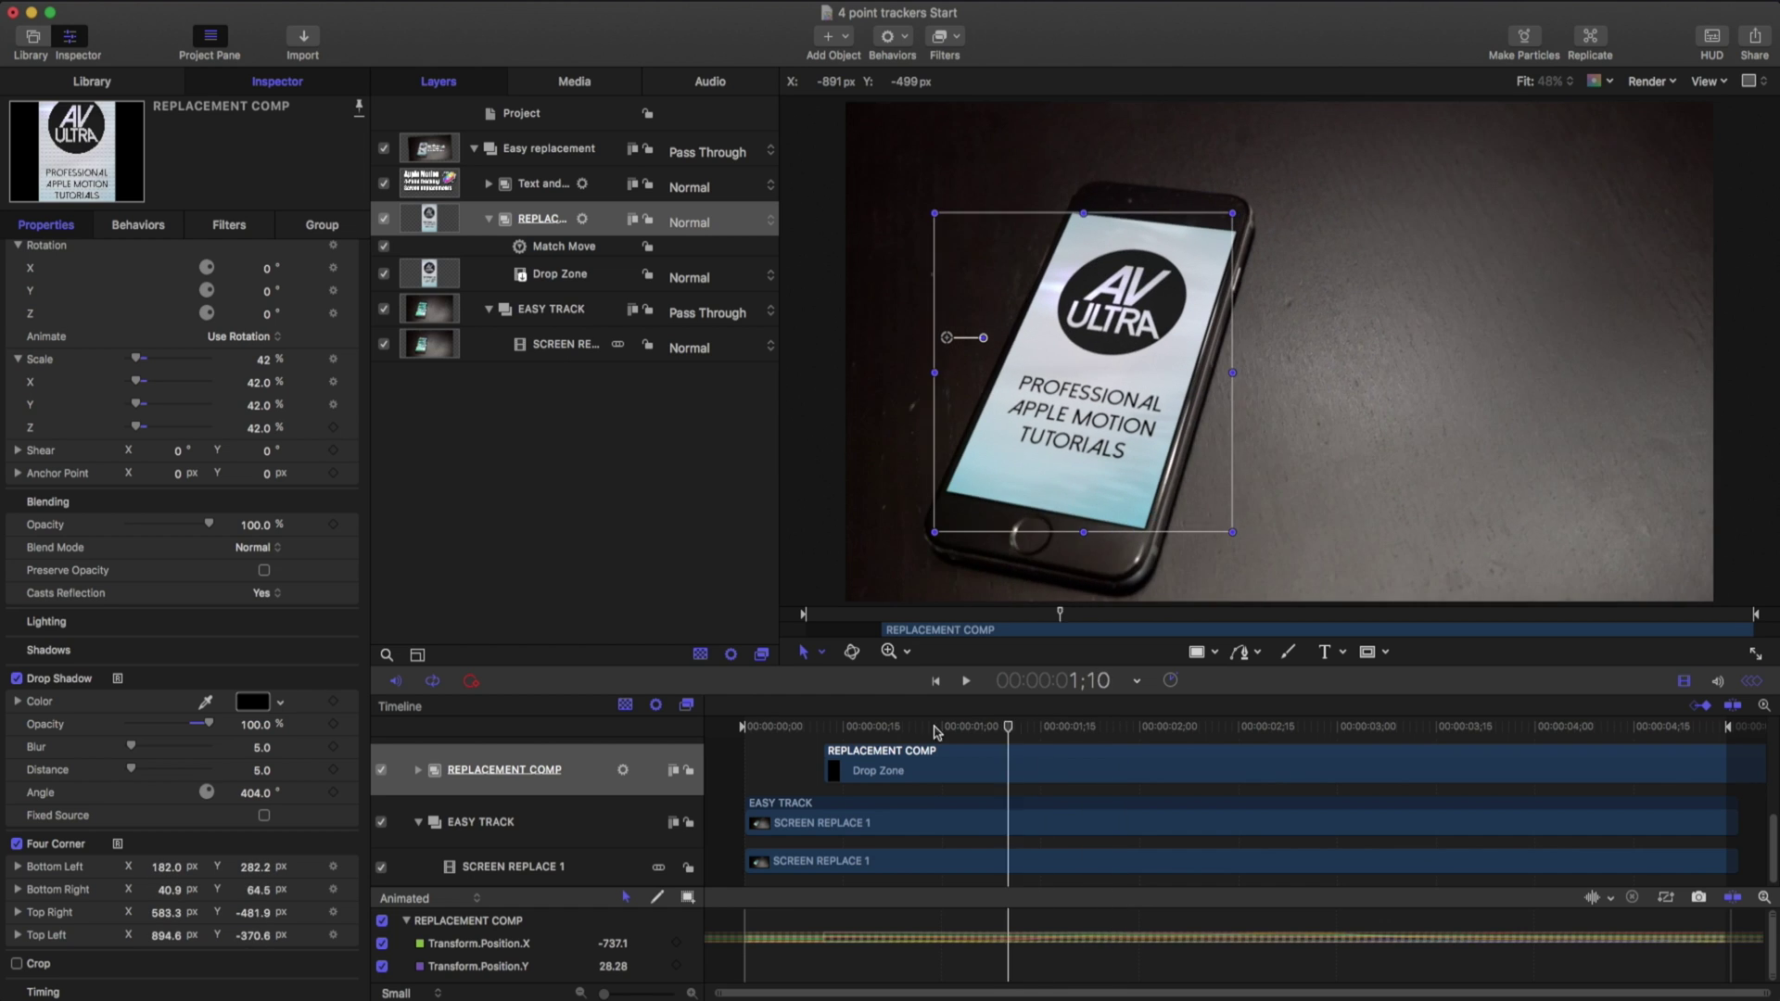
left_click(549, 150)
left_click(475, 148)
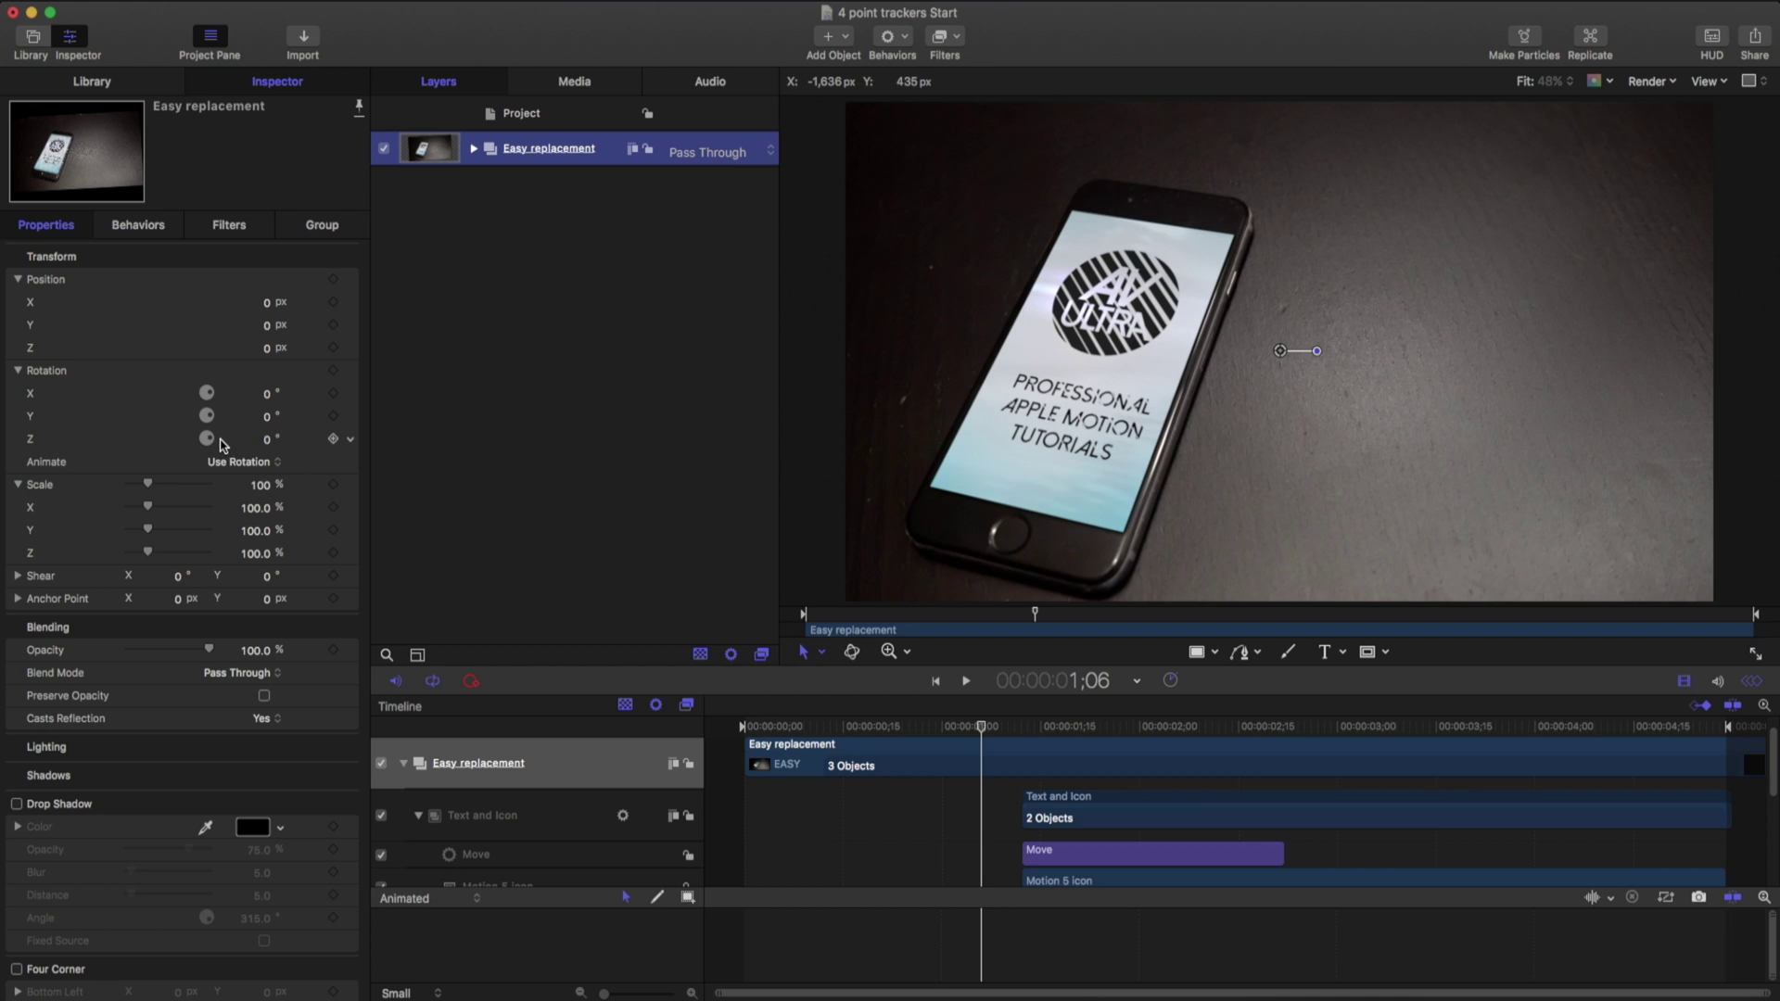
left_click_drag(213, 442, 153, 488)
mouse_move(981, 726)
left_mouse_down()
mouse_move(772, 727)
mouse_move(1442, 736)
left_mouse_up()
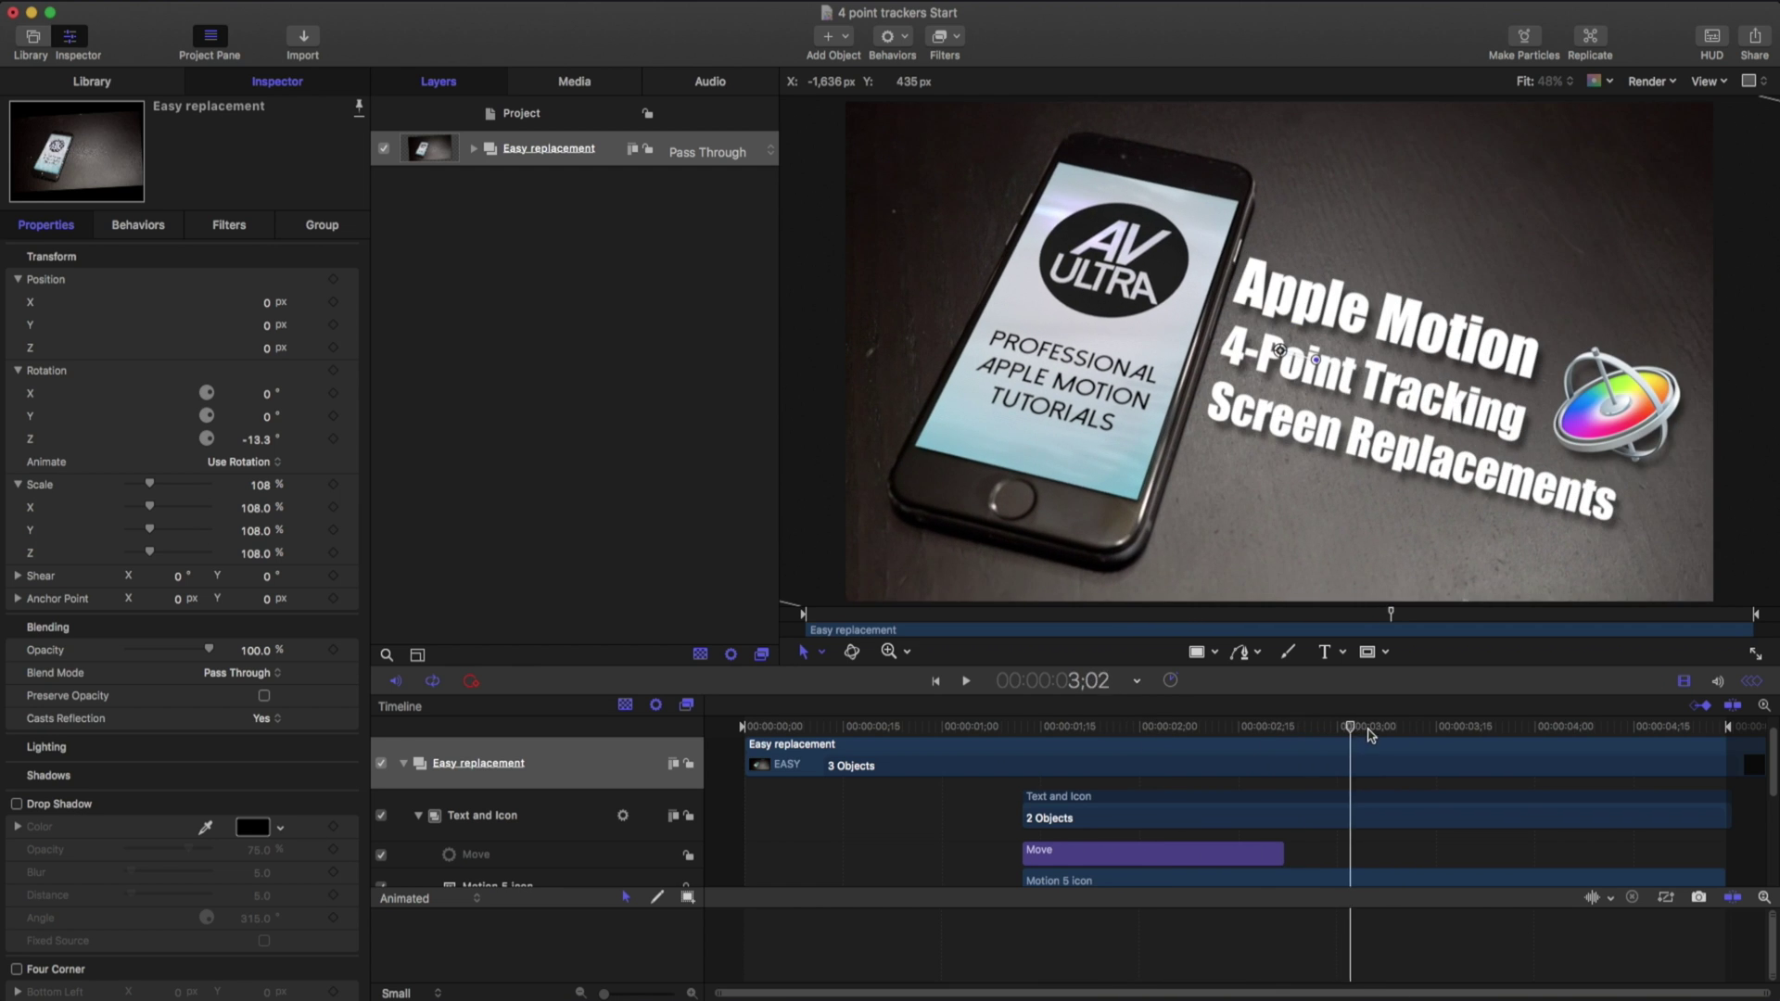
left_click_drag(1442, 735, 1548, 726)
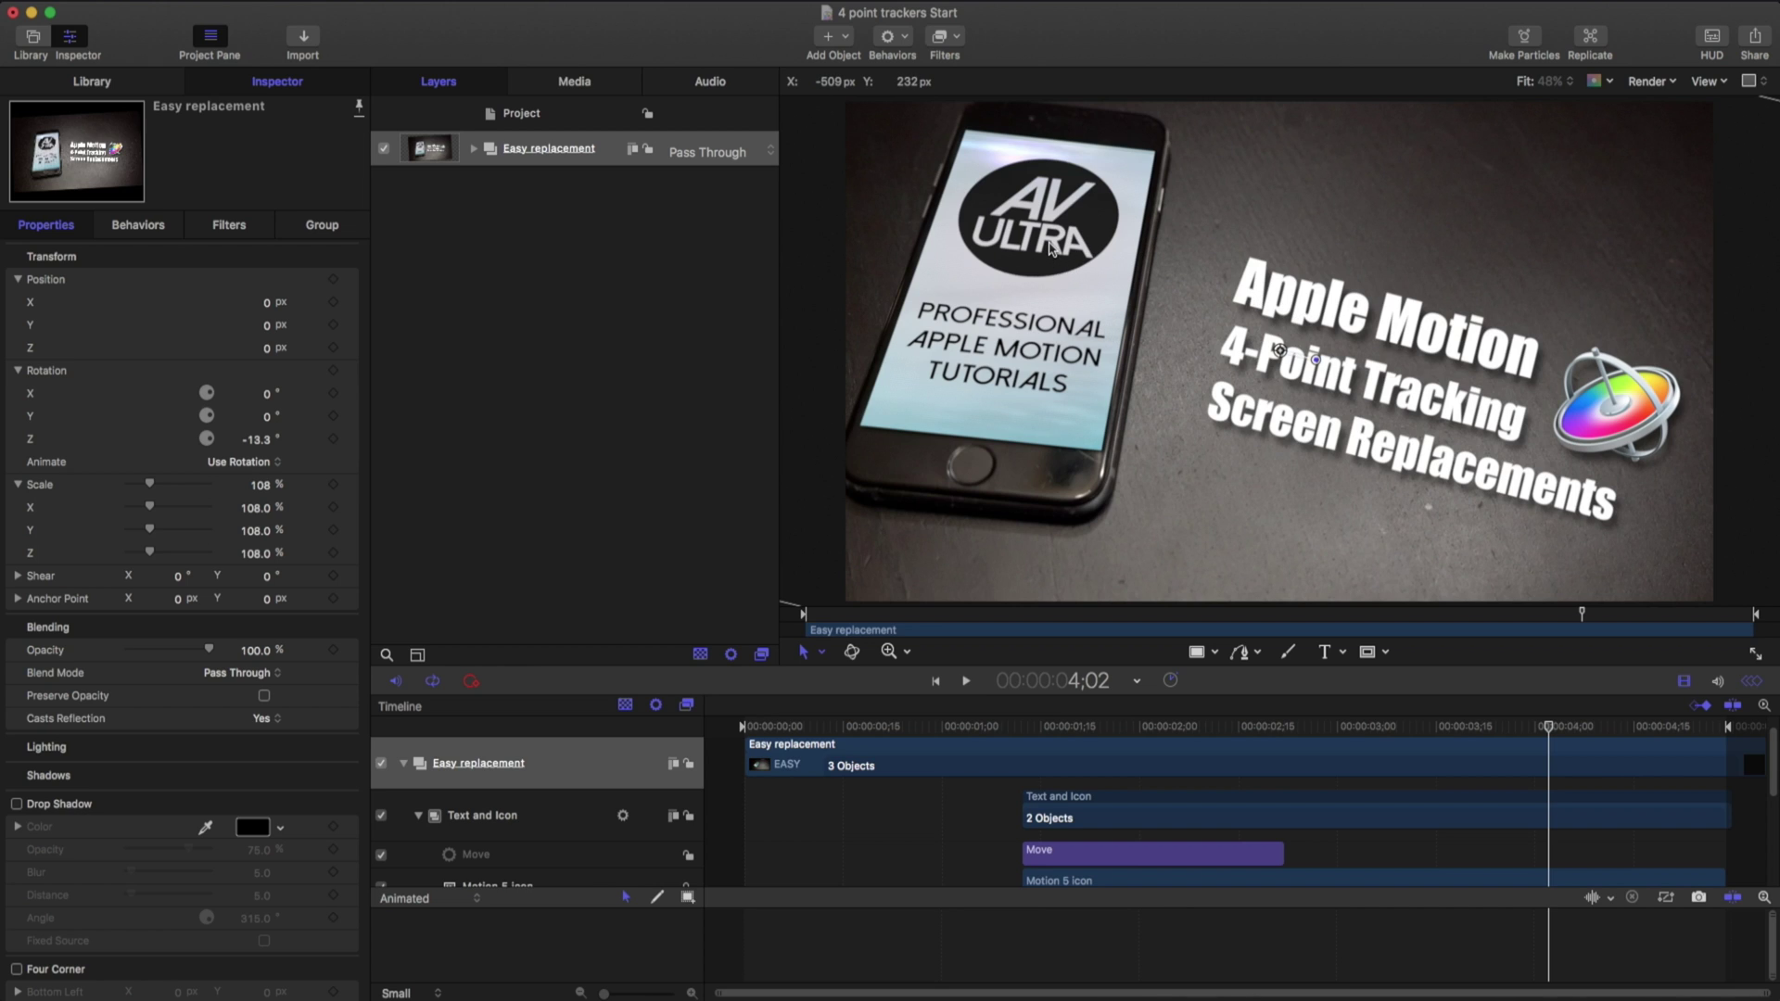
Level Text and Icon, move its anchor to the phone's corner, and add a Match Move behavior.
left_click(540, 184)
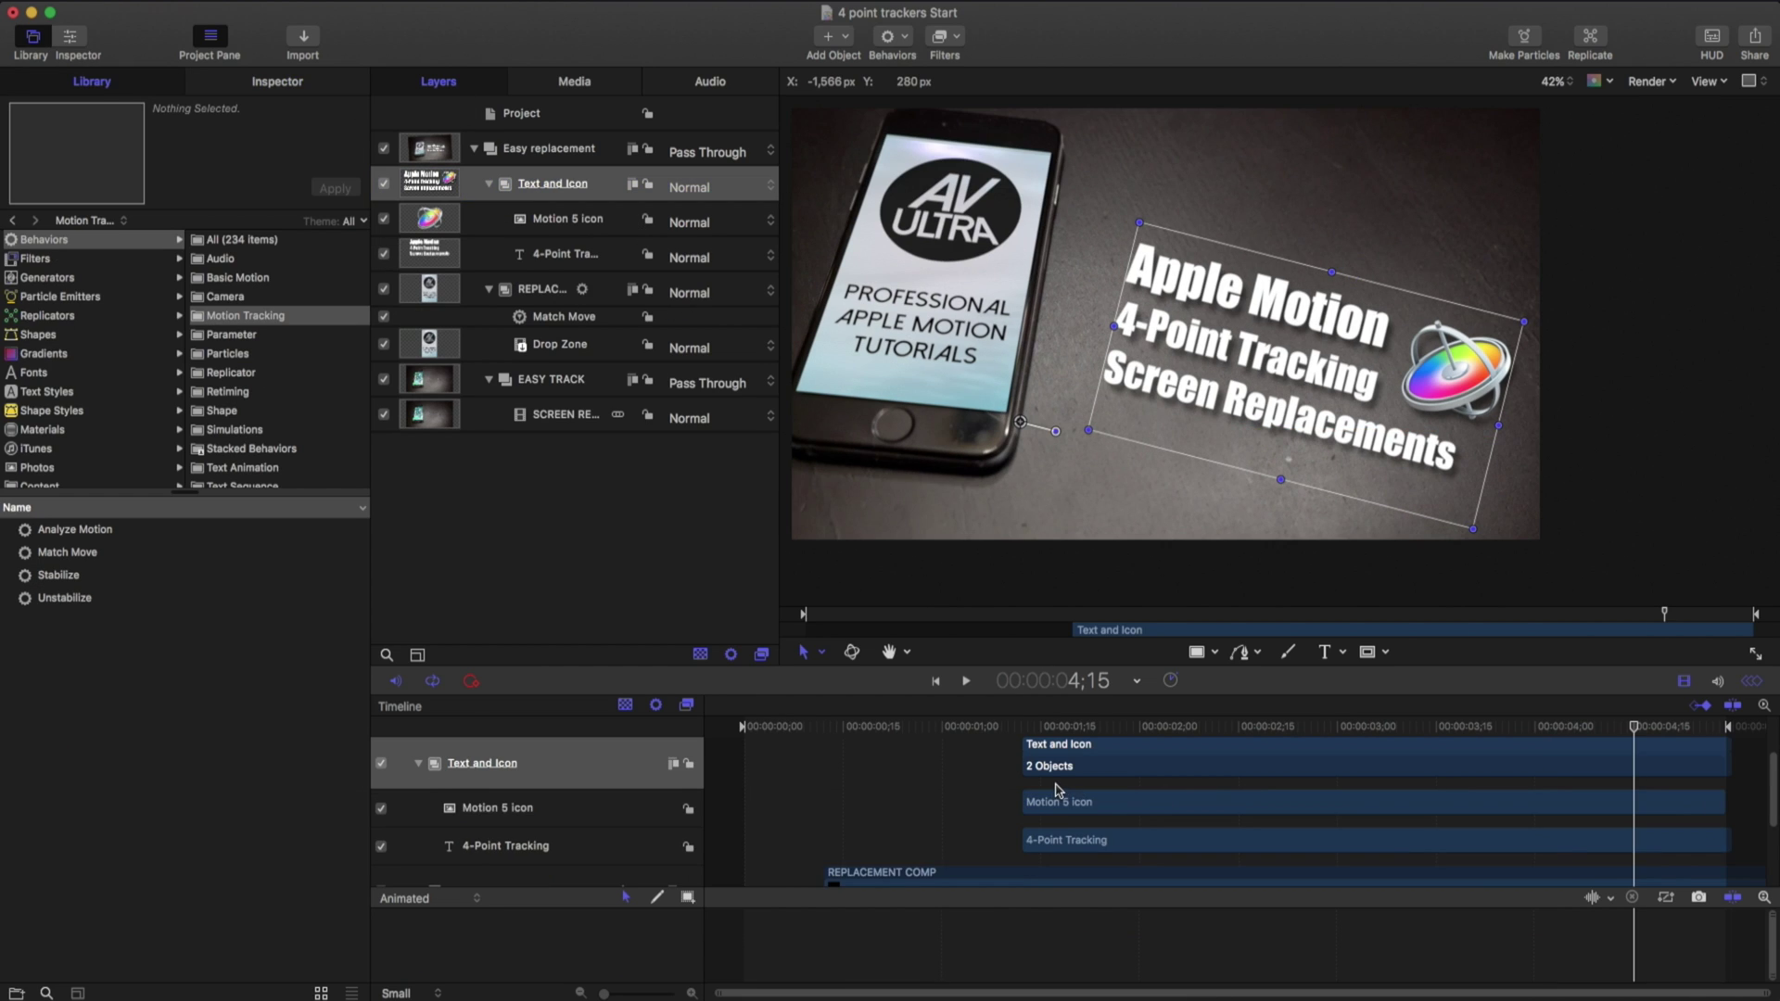
scroll(1071, 824, "down", 3)
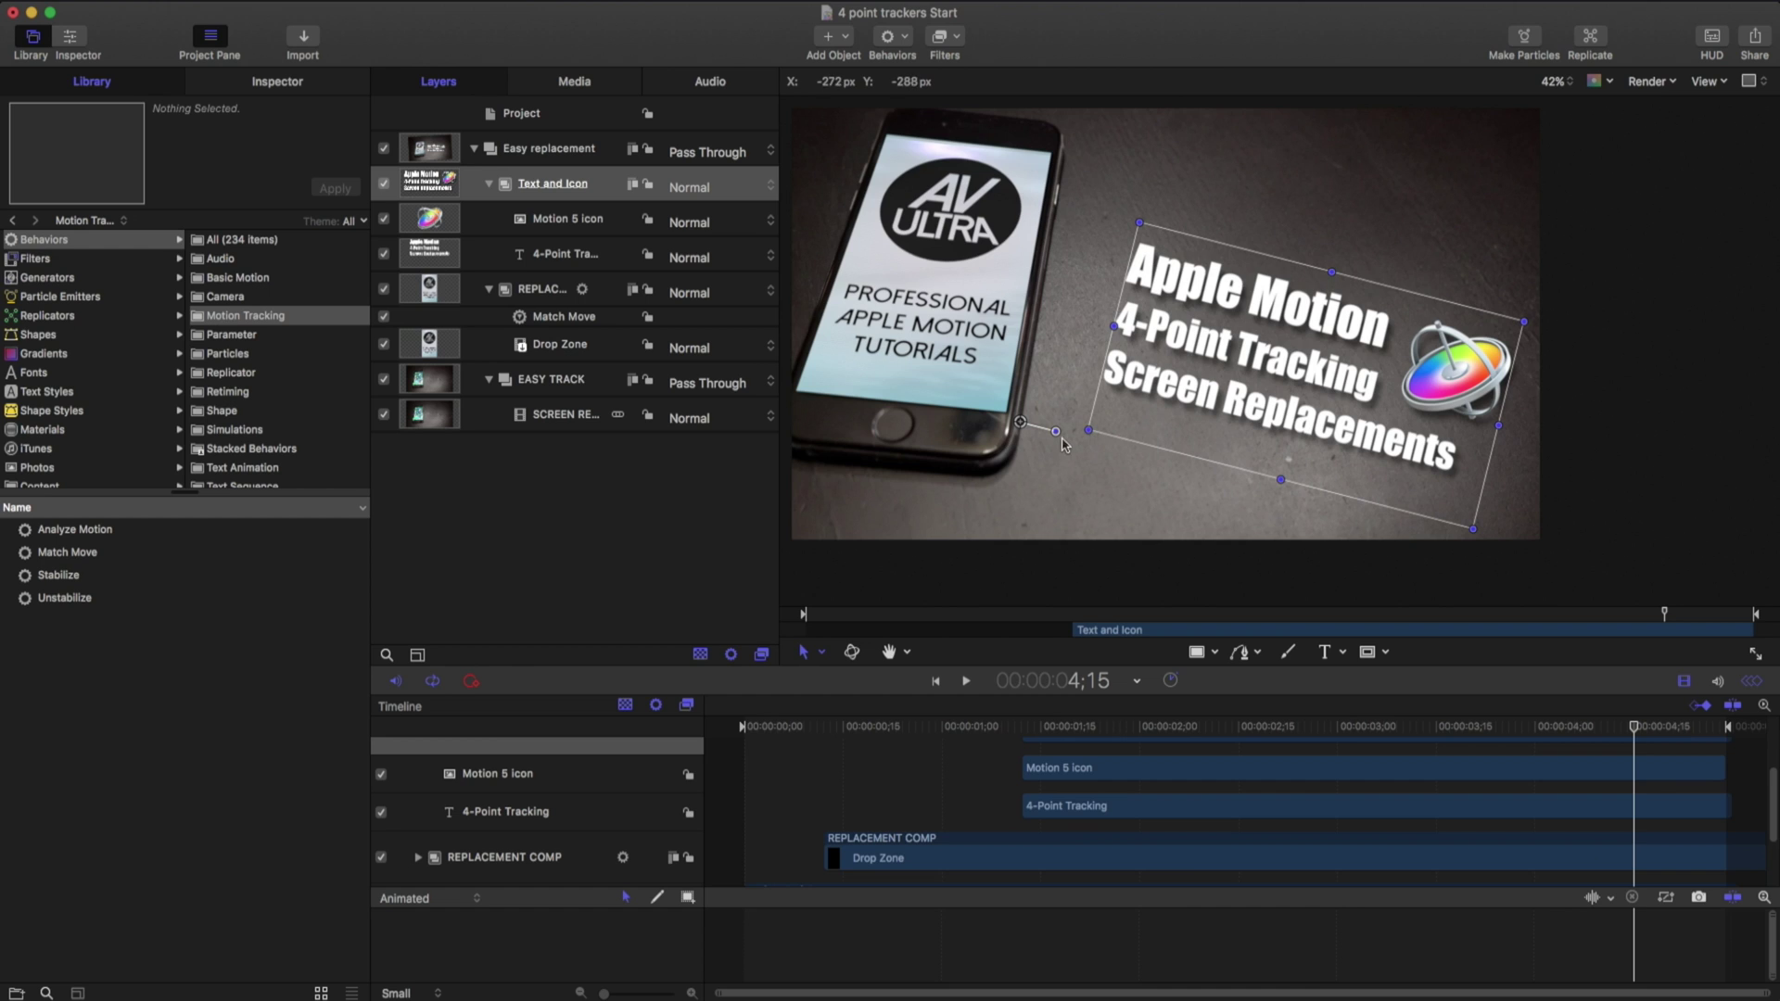
left_click_drag(1055, 432, 1008, 412)
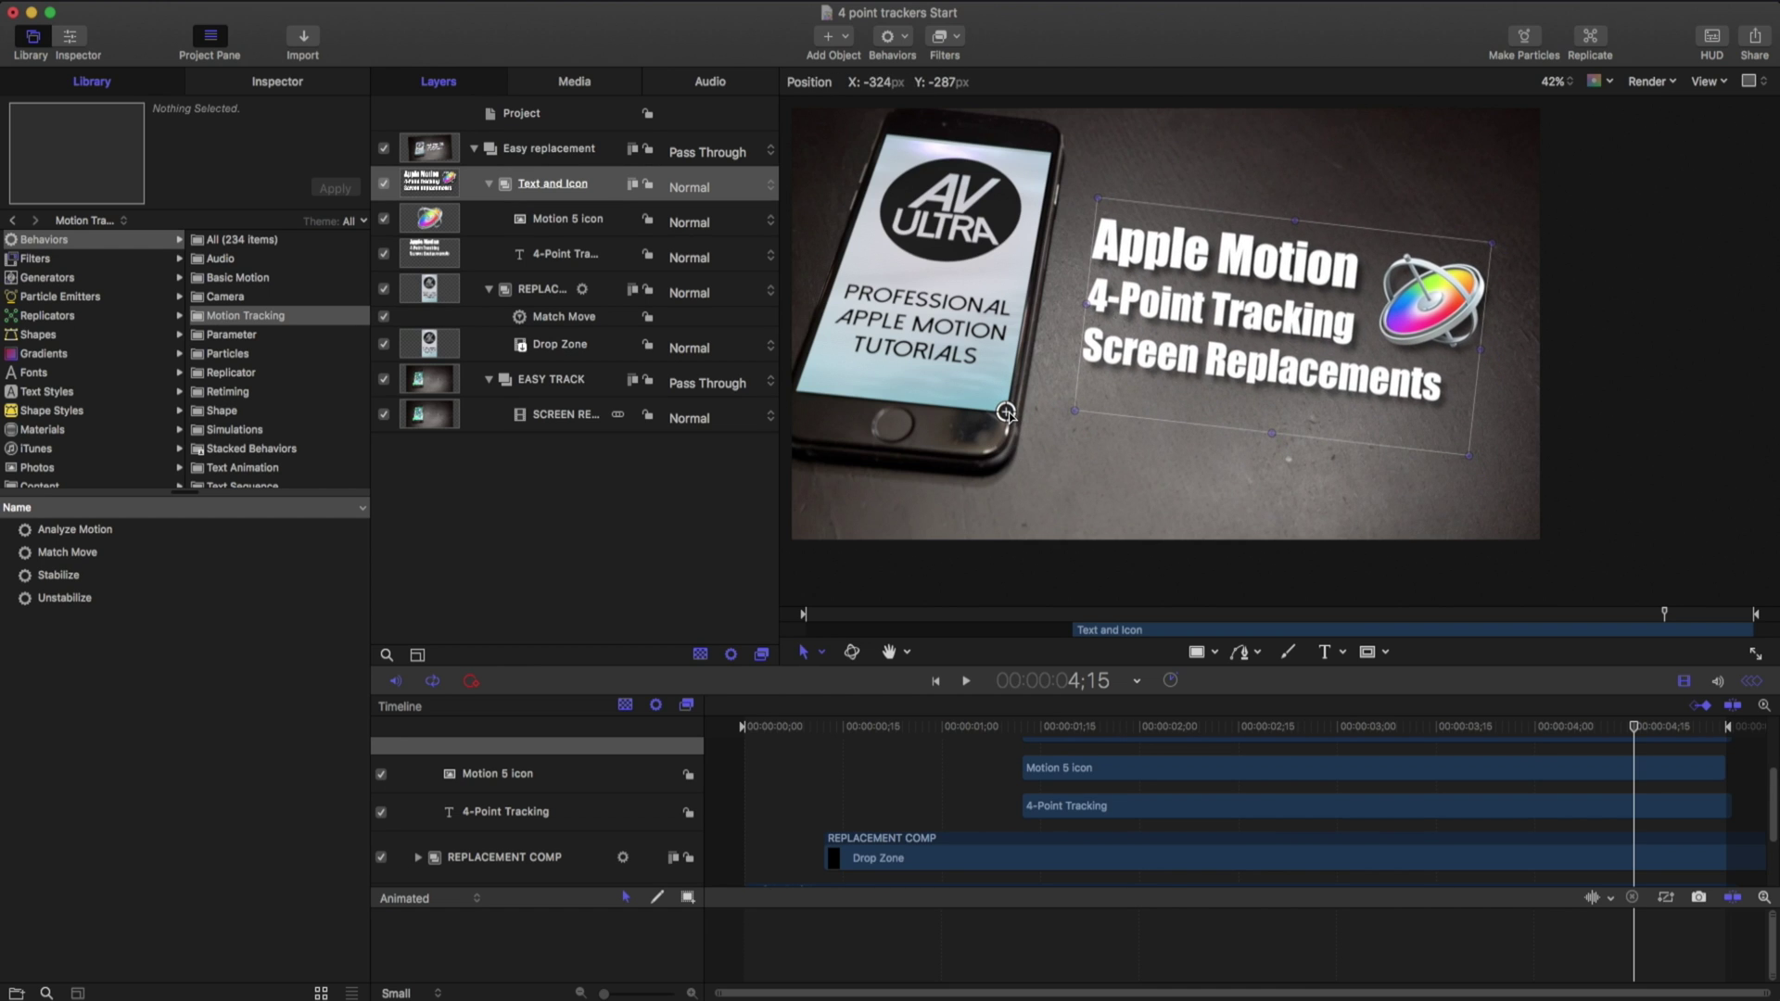
left_click_drag(1005, 412, 1006, 416)
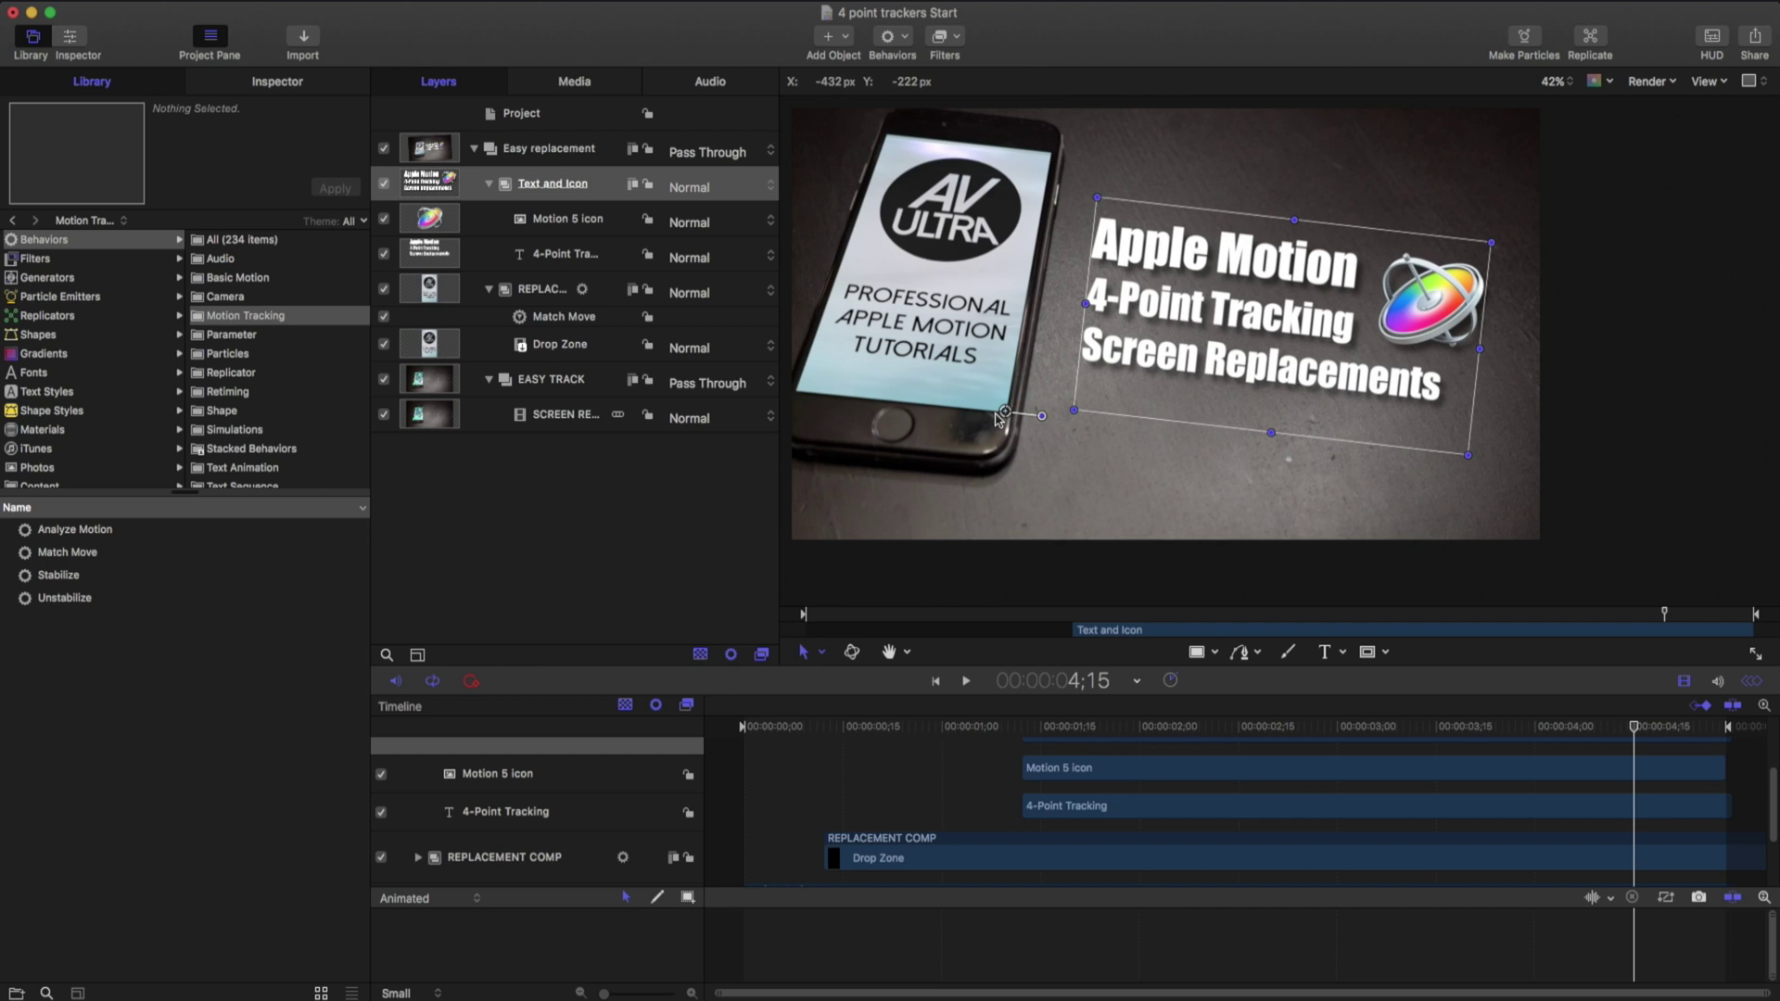
left_click(329, 87)
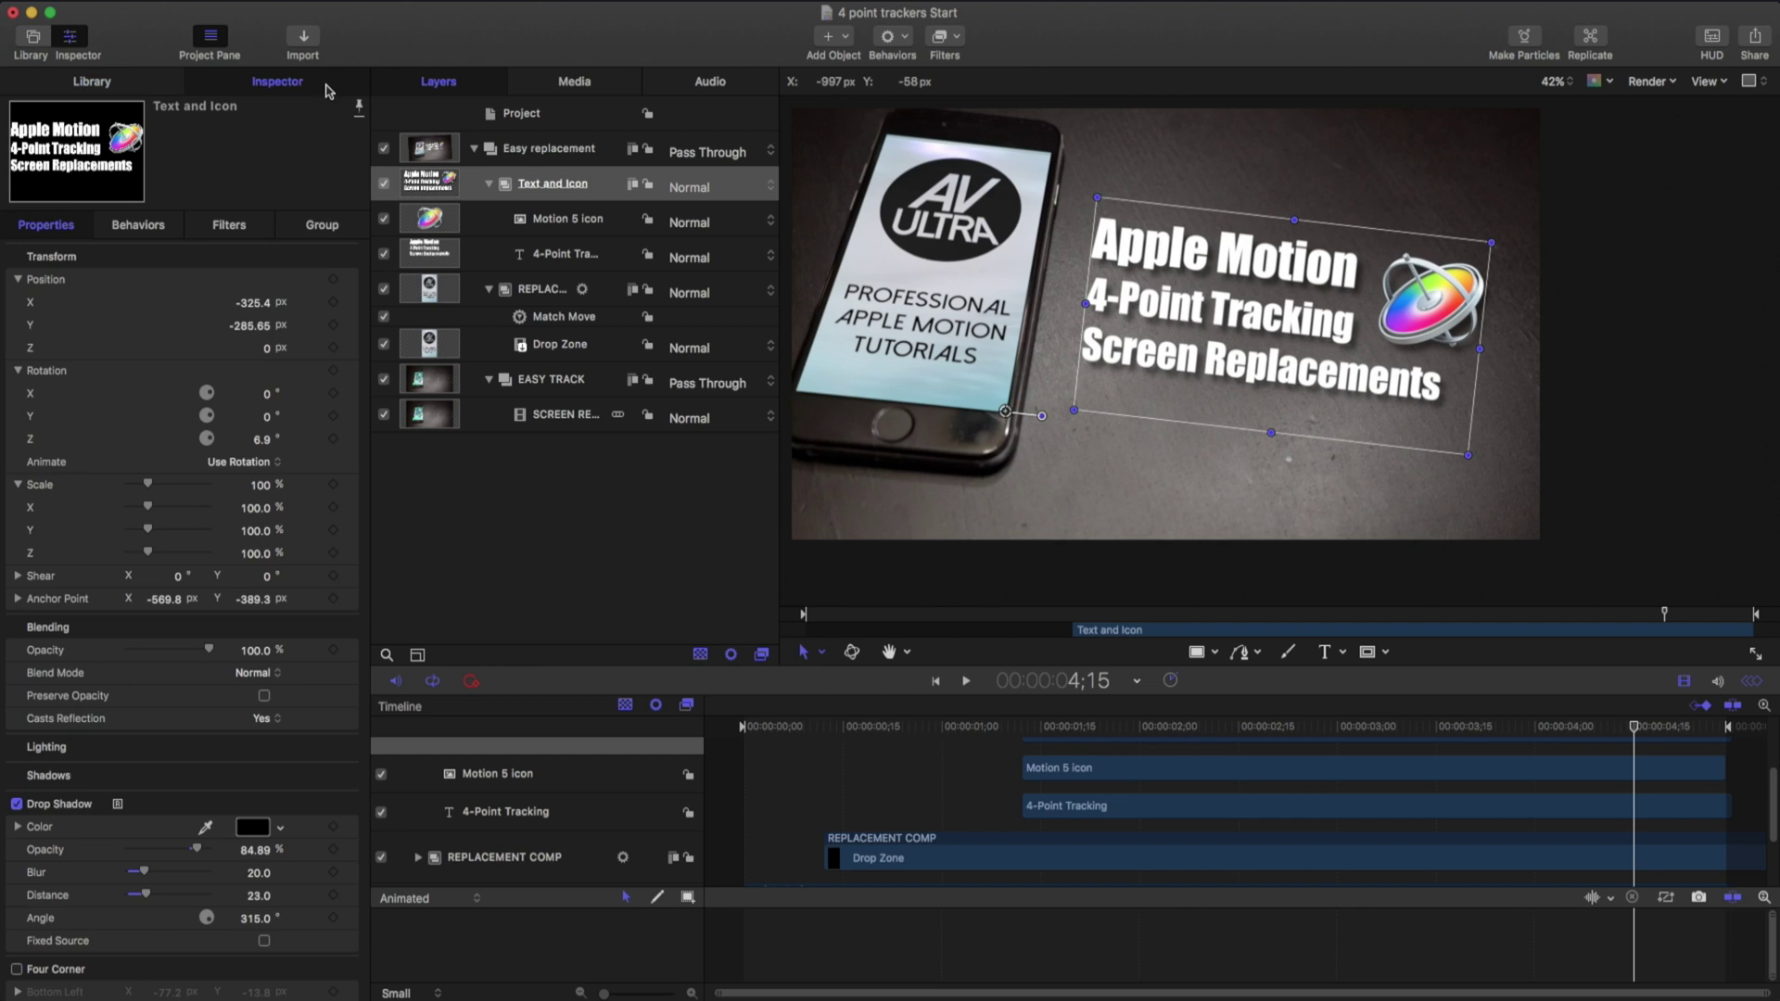
left_click(134, 87)
left_click_drag(63, 554, 517, 187)
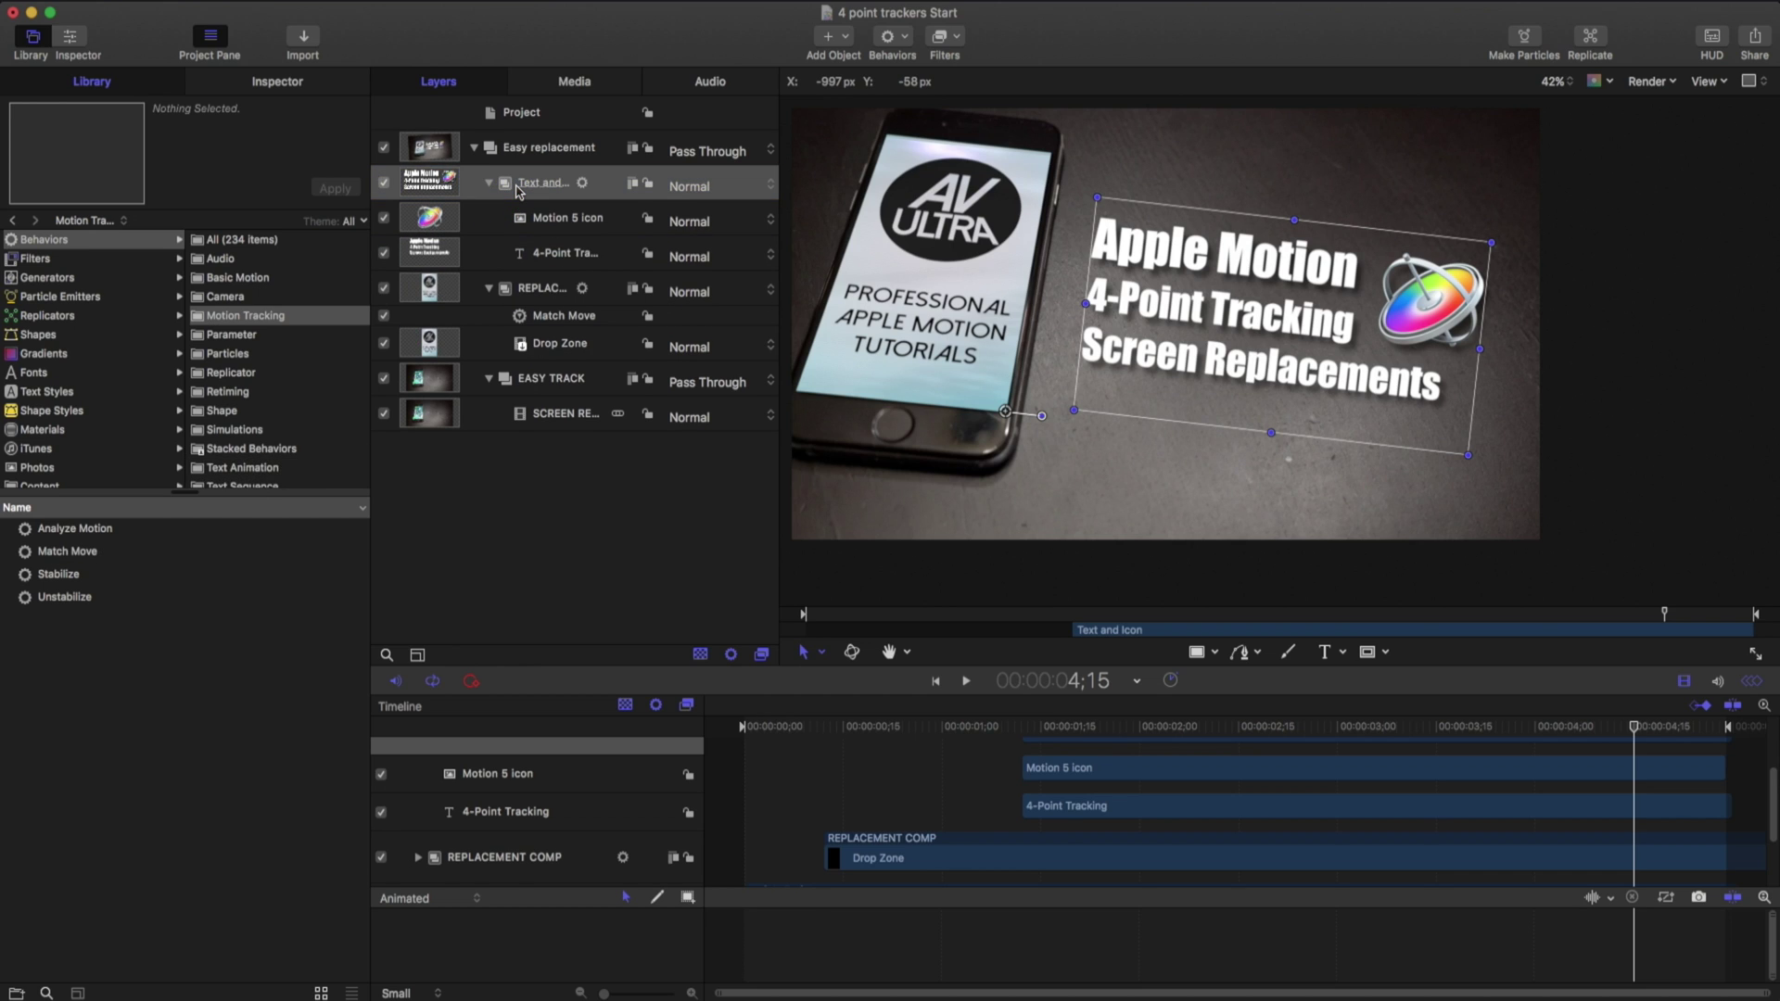
left_click(277, 81)
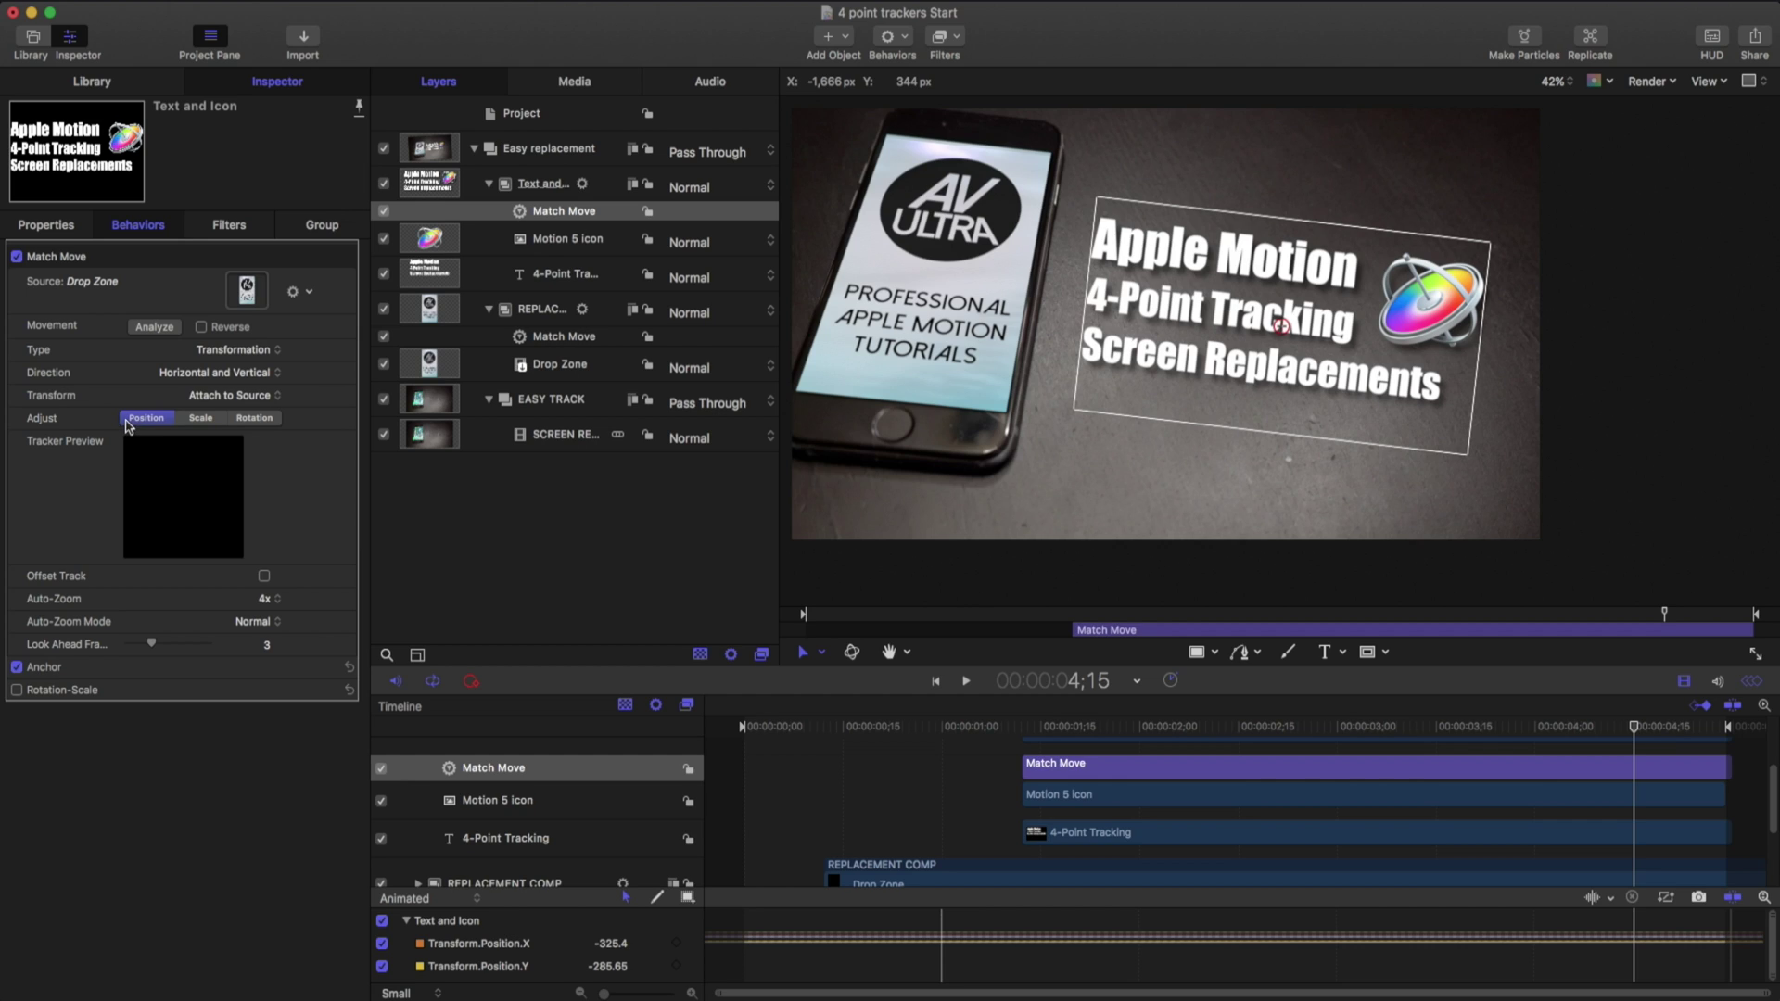
Enable Adjust Rotation, source SCREEN REPLACE 1, and place the anchor tracker on the screen's lower corner.
left_click(255, 418)
left_click_drag(519, 438, 247, 290)
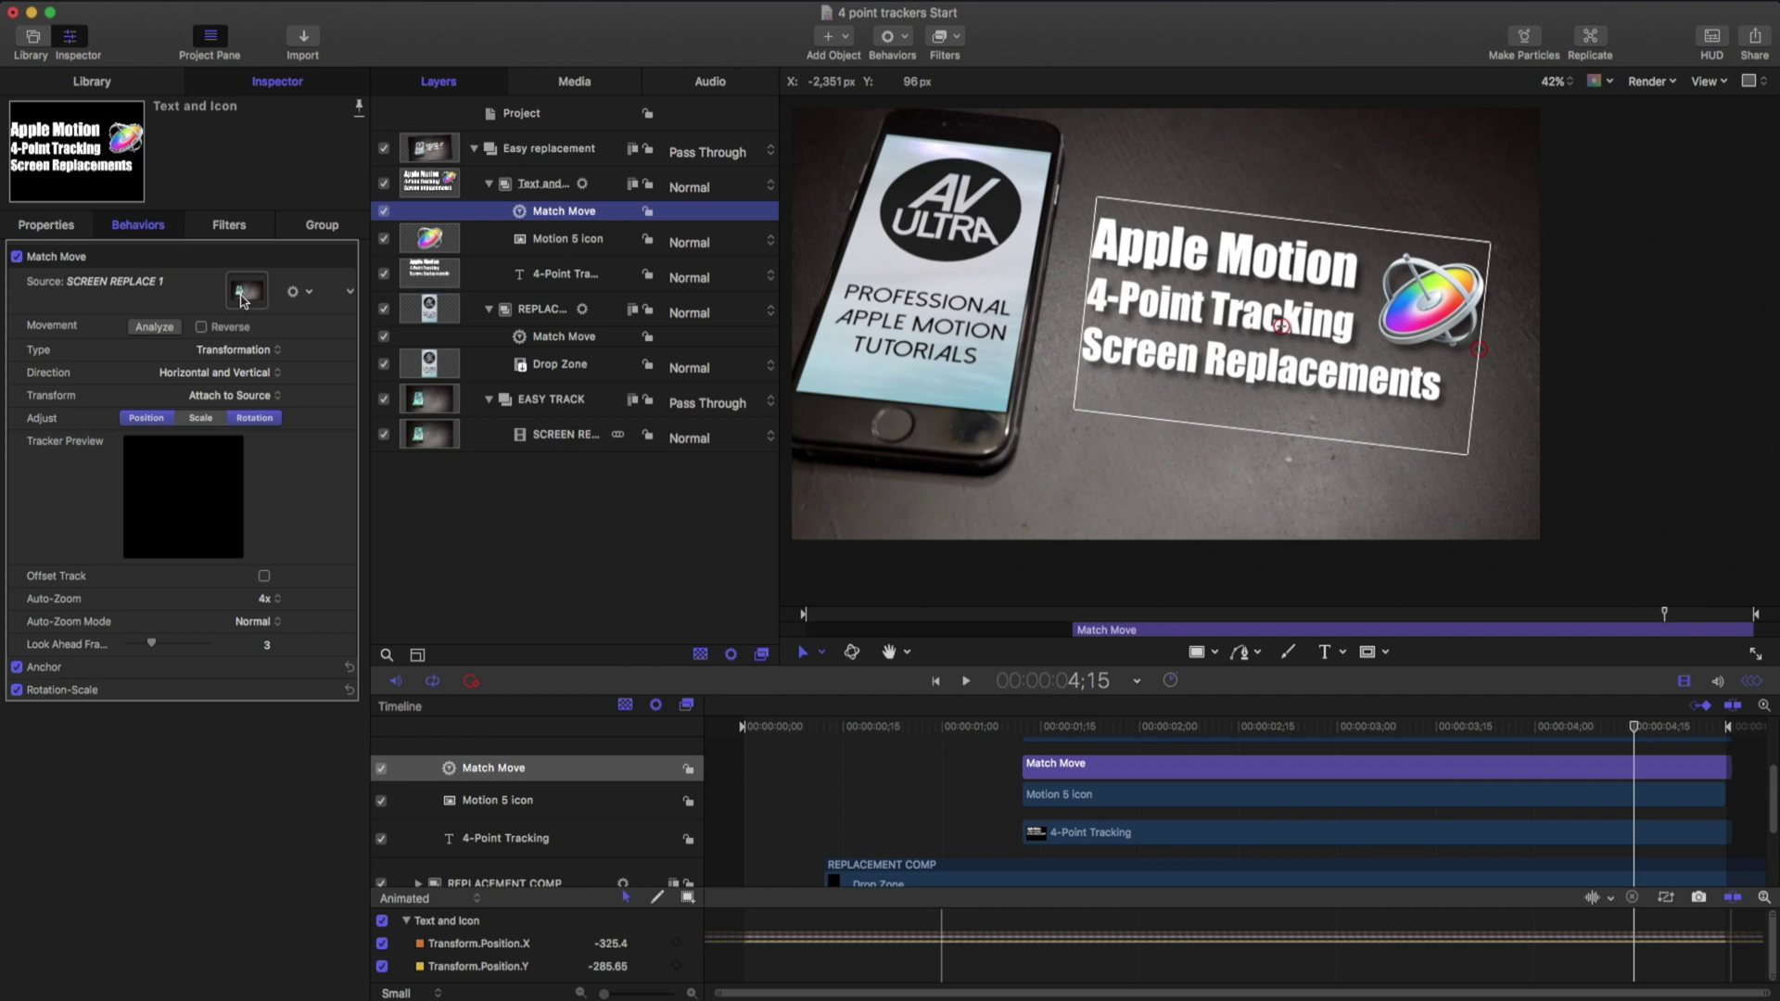
mouse_move(1283, 334)
left_mouse_down()
mouse_move(1018, 373)
mouse_move(999, 406)
left_mouse_up()
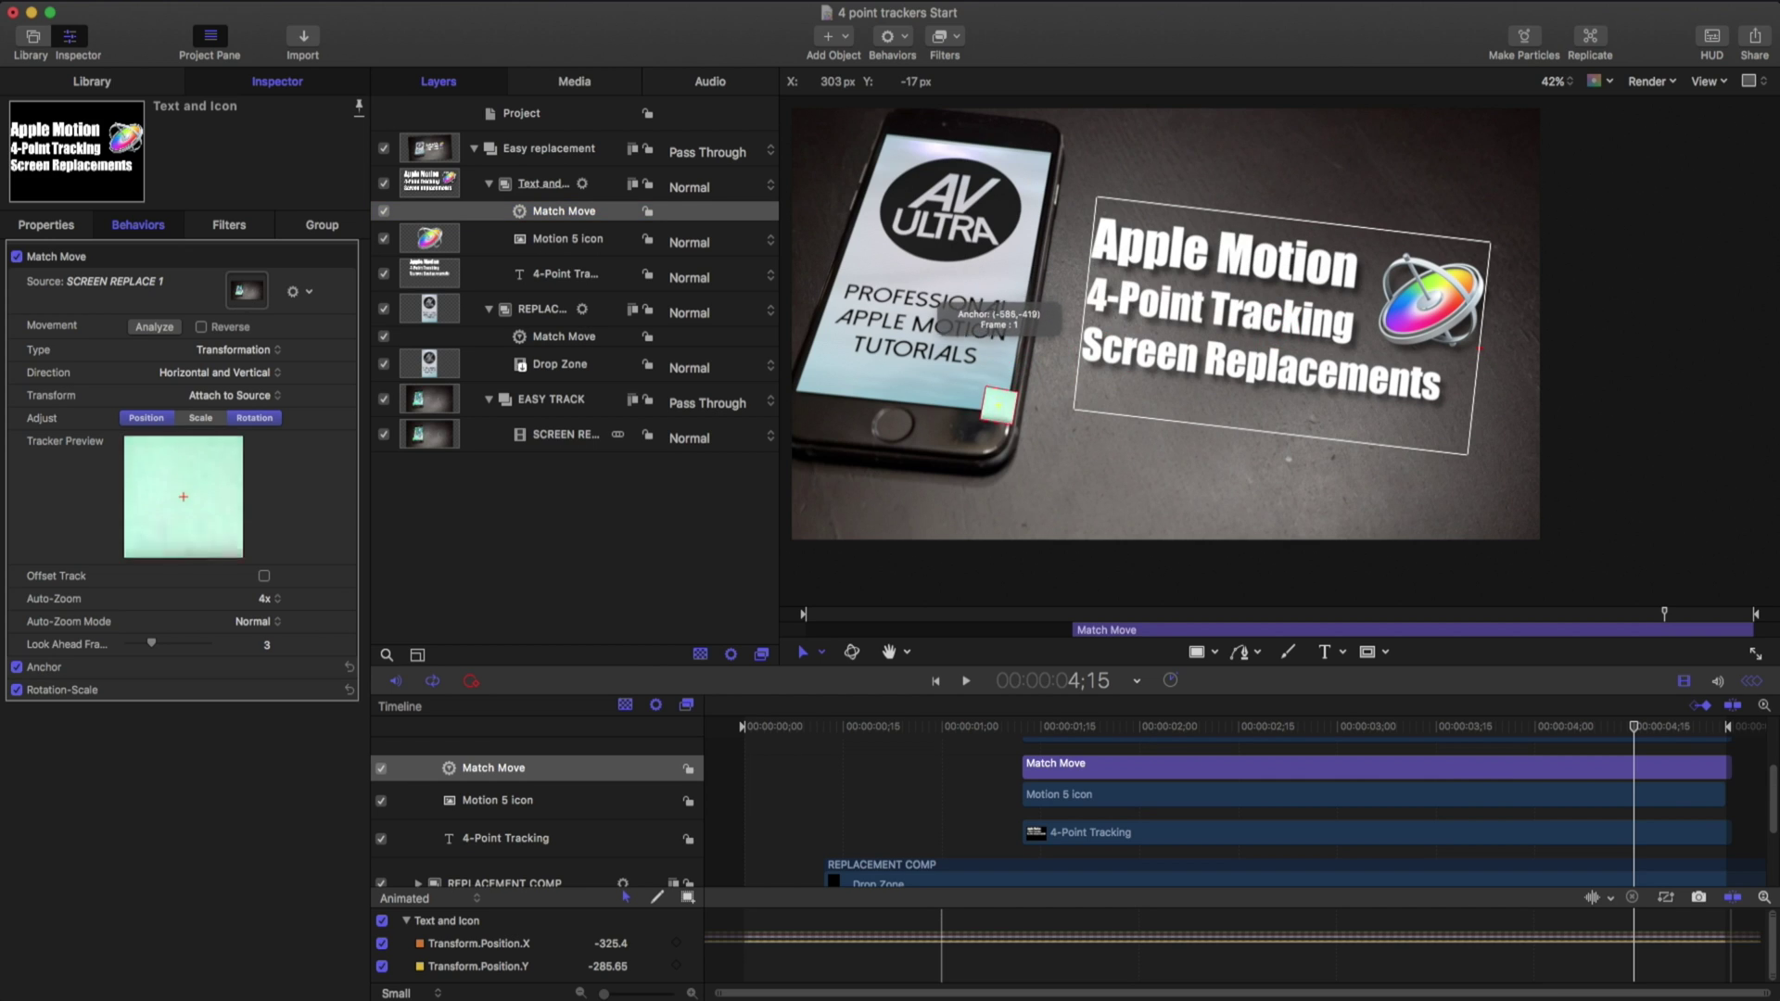
left_click_drag(1000, 406, 1003, 411)
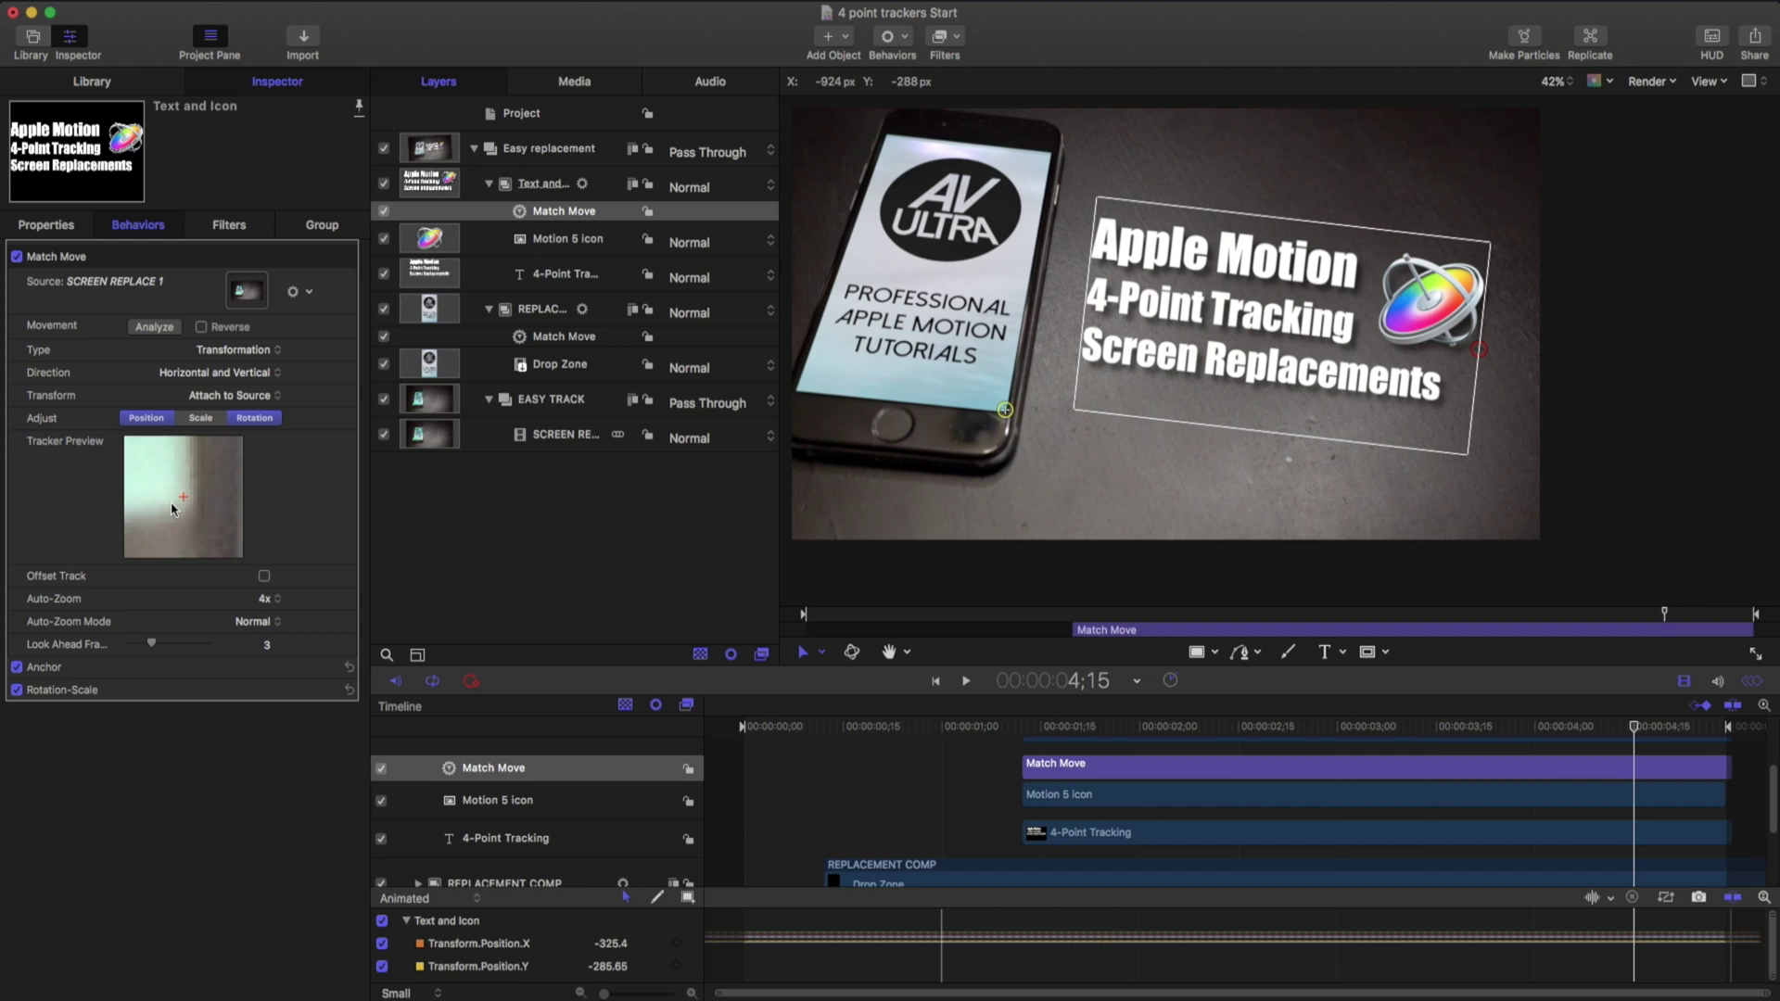
Set the anchor tracker's color to cyan.
left_click(323, 667)
left_click(258, 810)
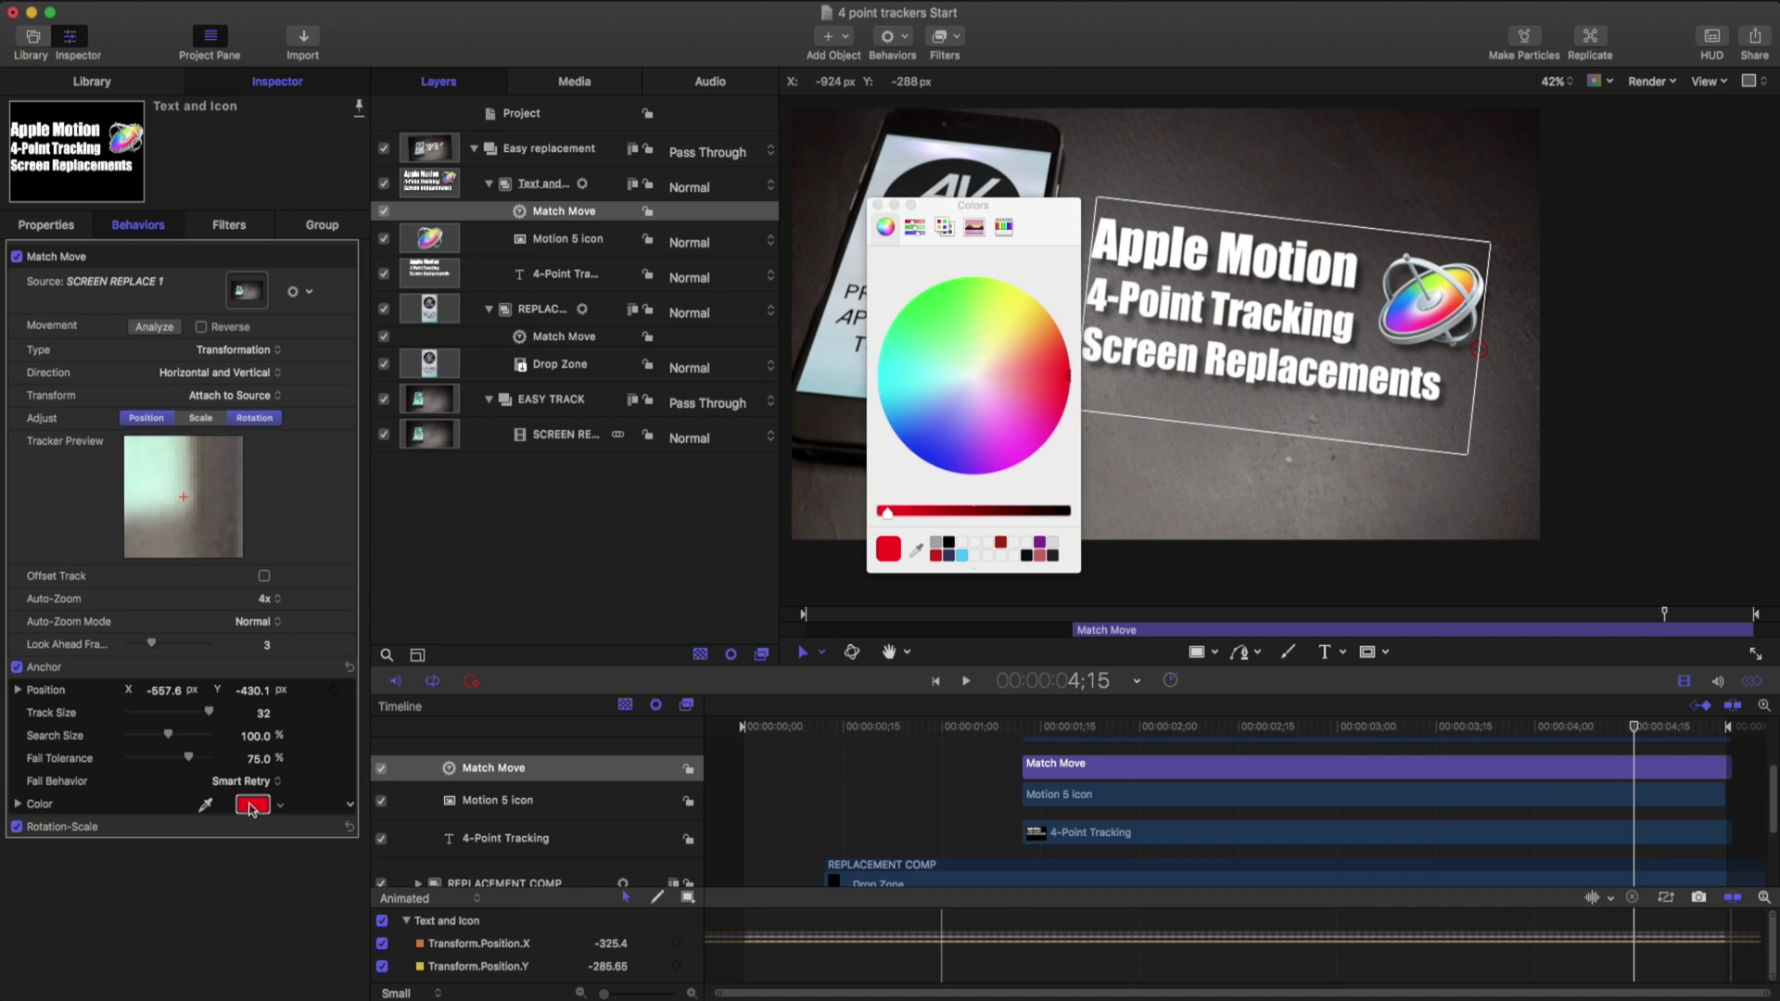
left_click(912, 381)
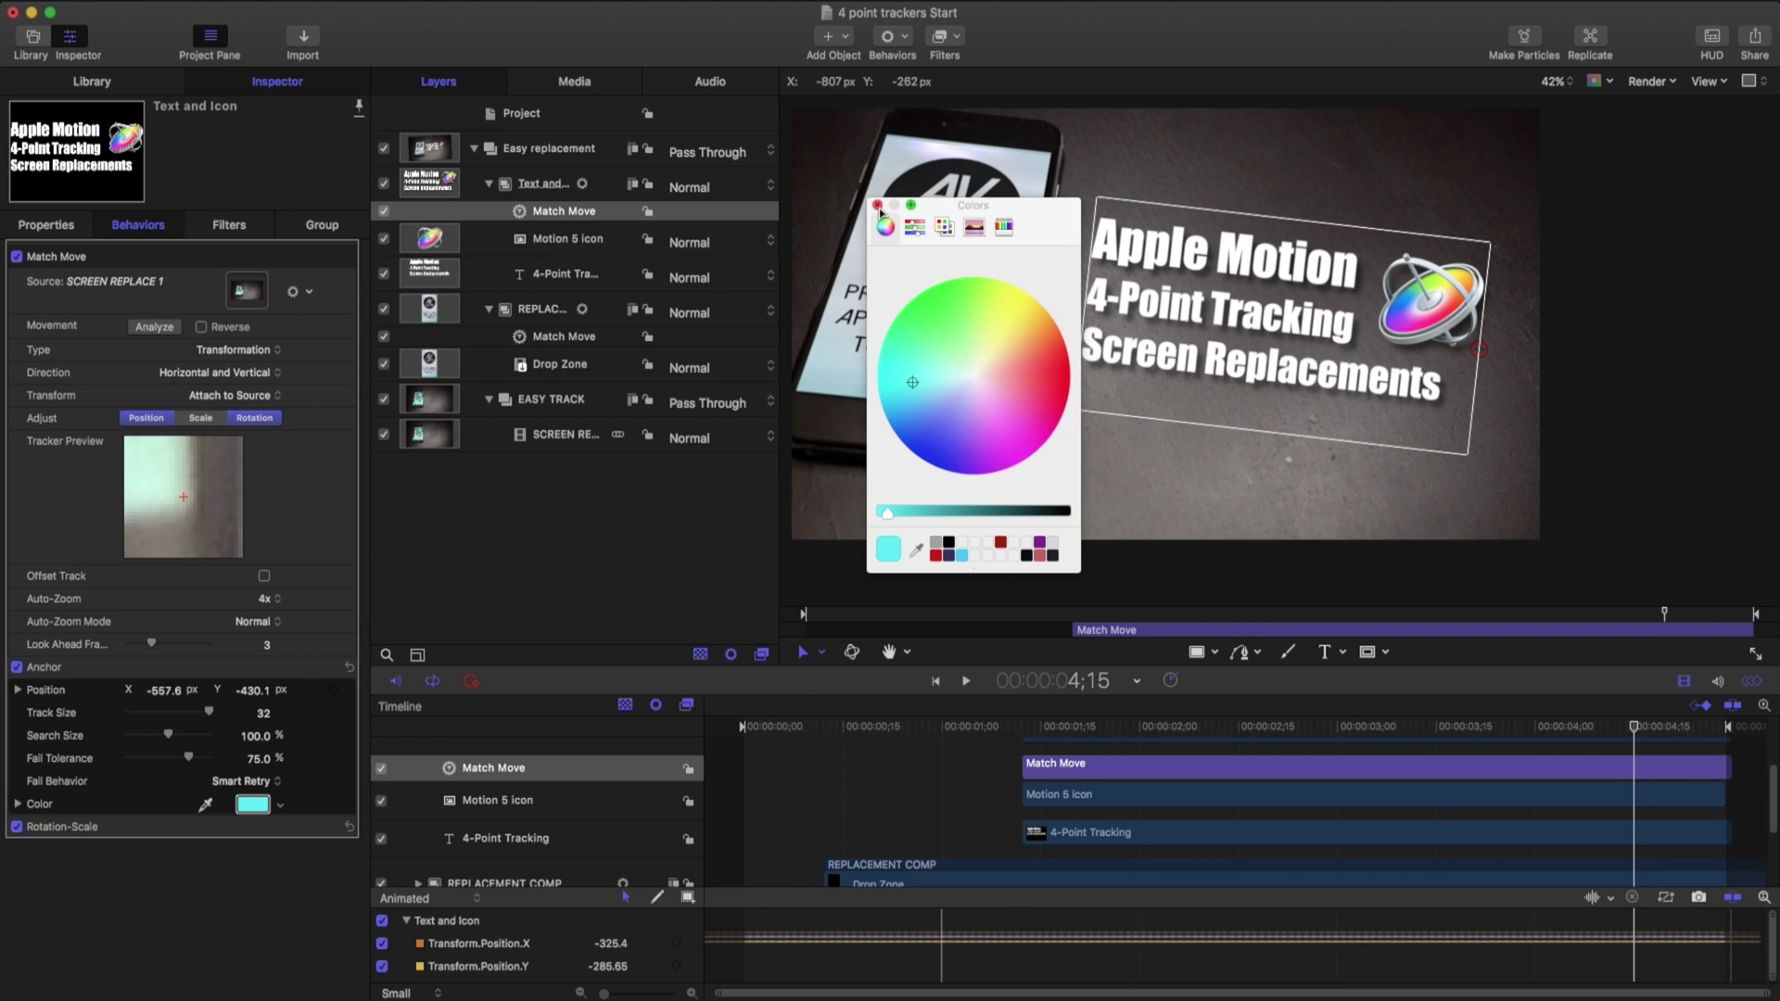
Set the rotation-scale tracker's color to magenta.
left_click(879, 207)
left_click(324, 826)
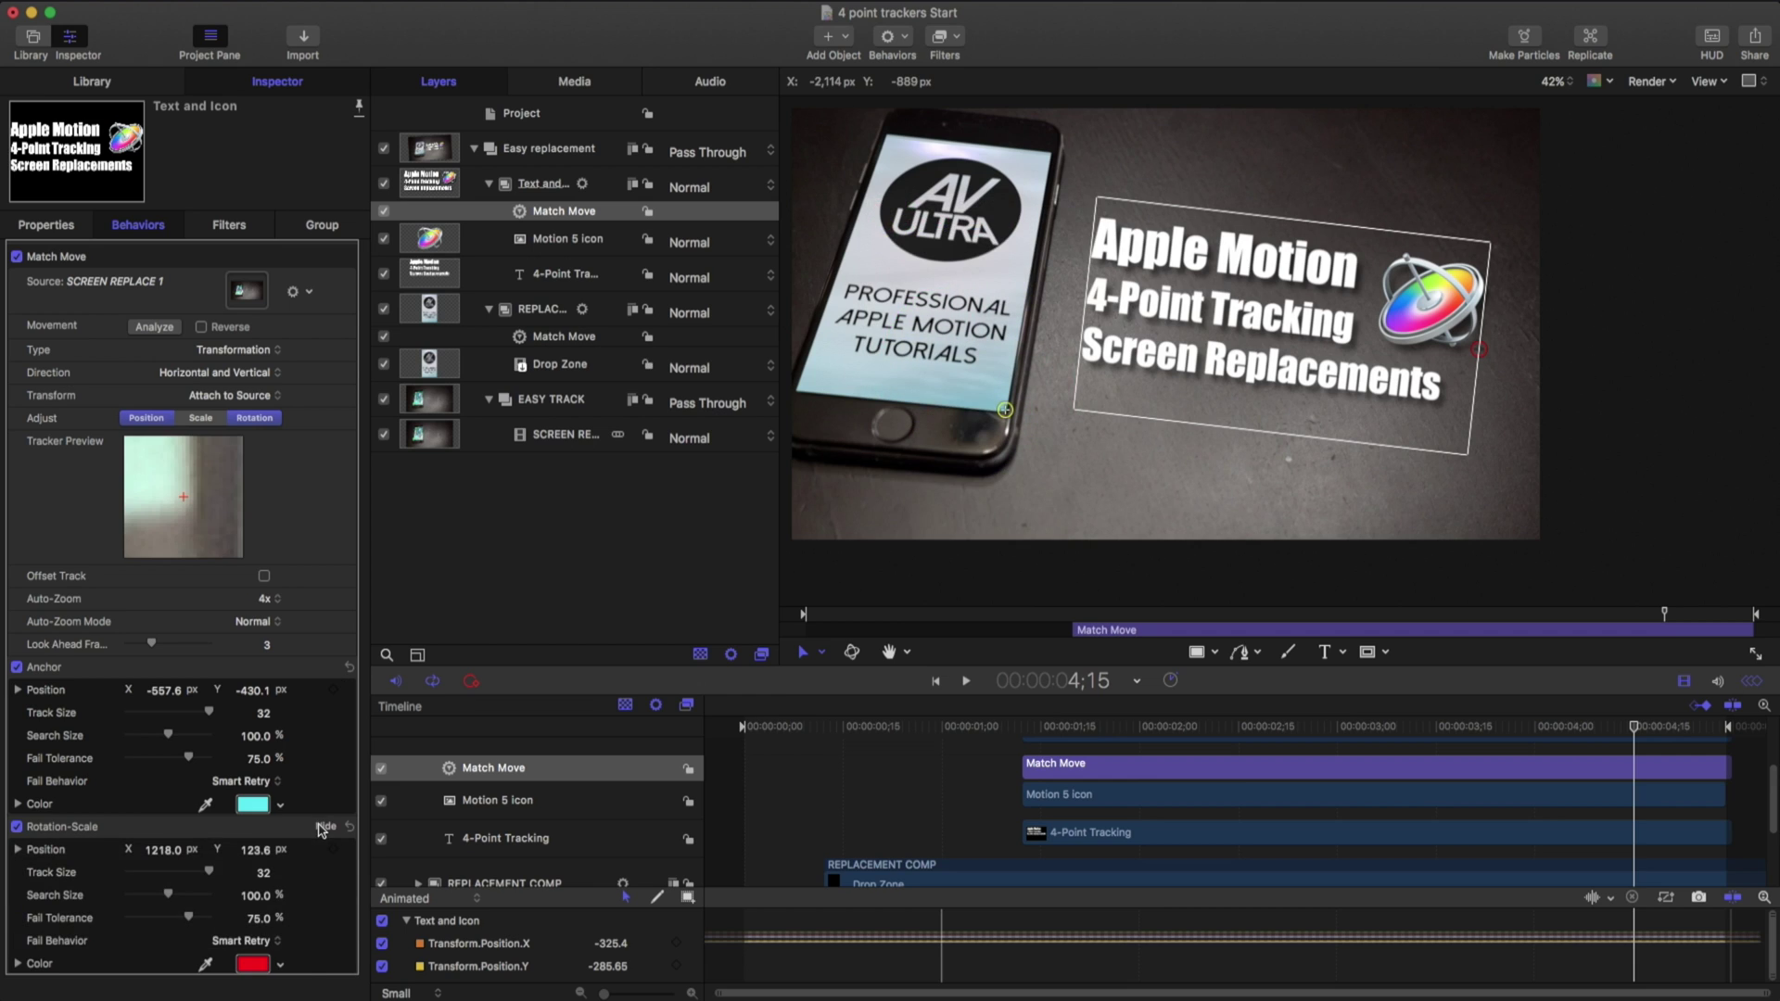
left_click(254, 963)
left_click(1031, 424)
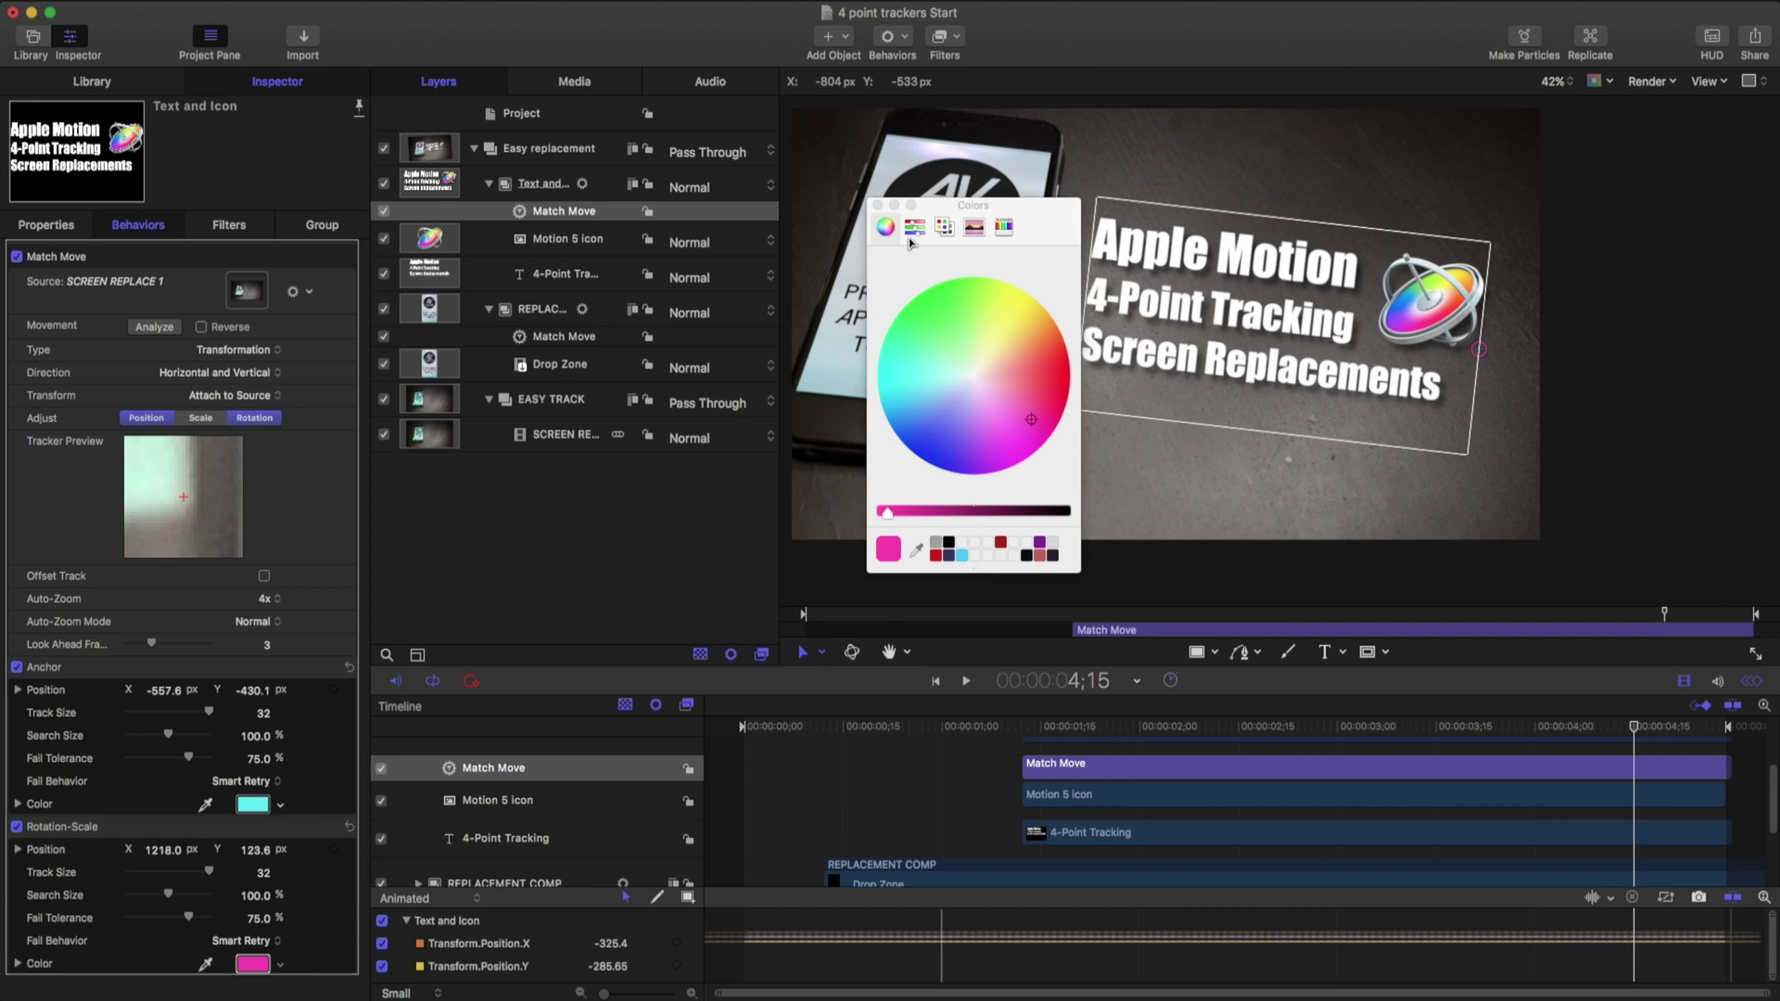
left_click(879, 206)
Place the rotation-scale tracker on the phone's top corner and widen both trackers' search areas.
right_click(1480, 352)
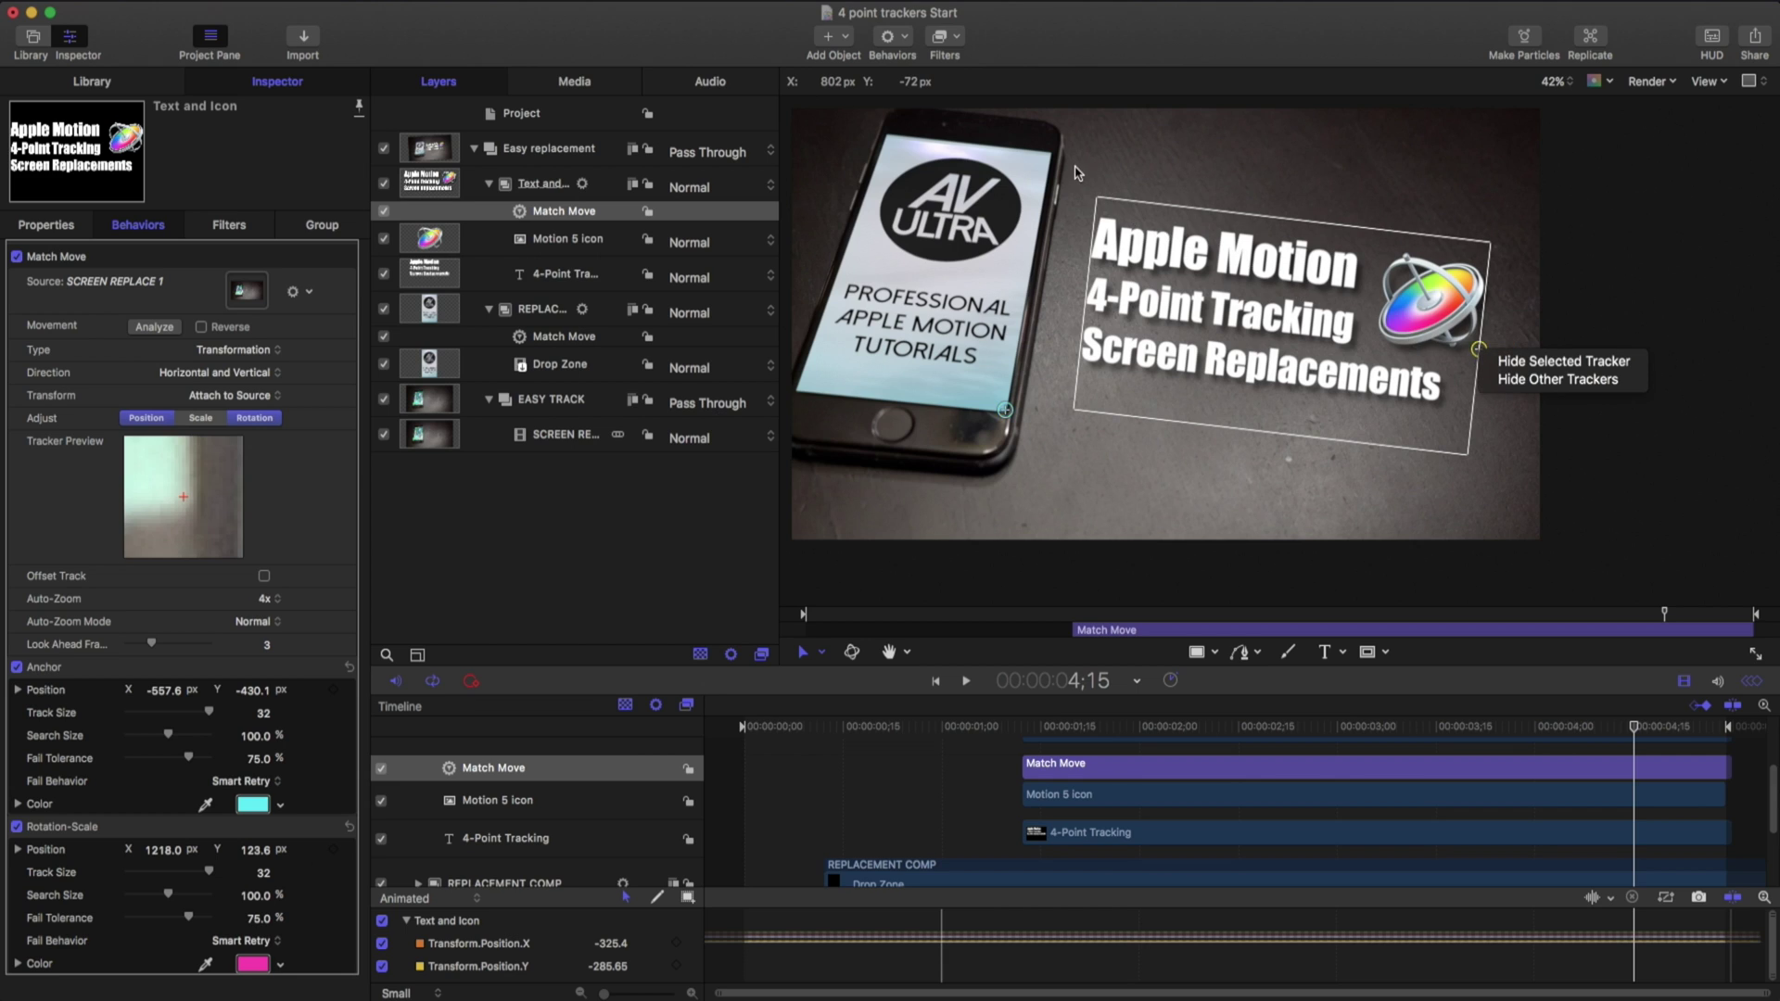
mouse_move(1482, 352)
left_mouse_down()
mouse_move(934, 145)
mouse_move(1048, 150)
left_mouse_up()
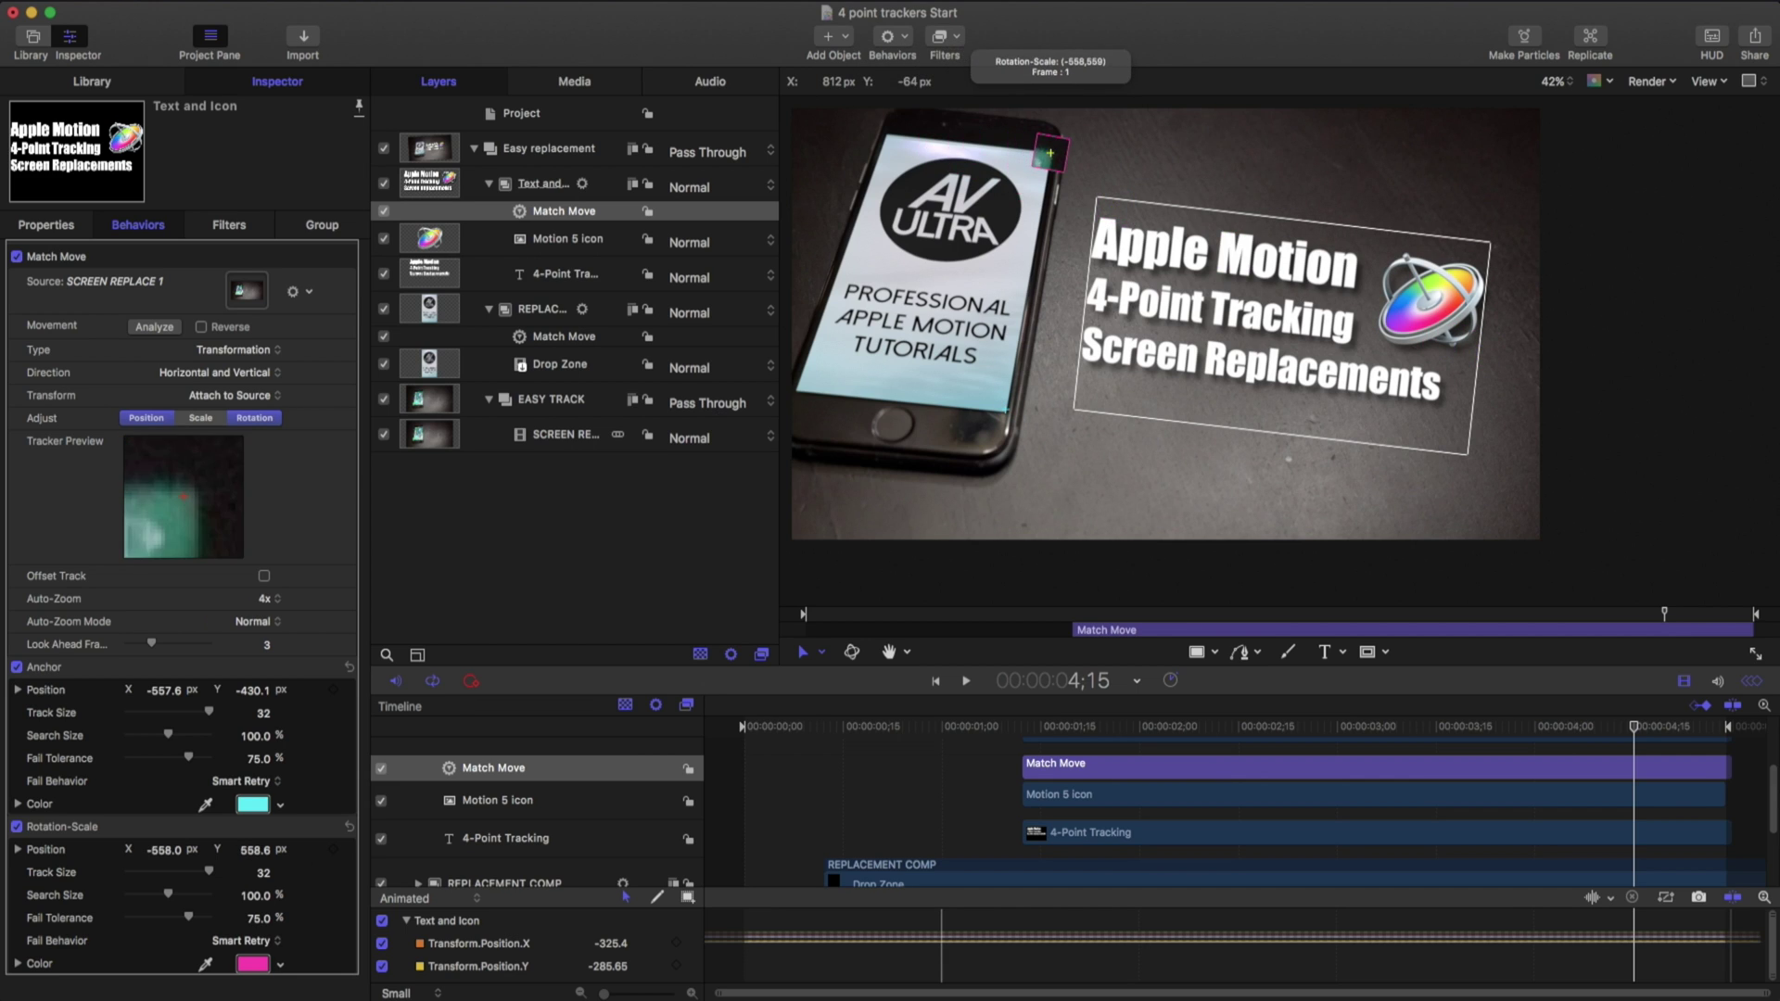
left_click_drag(1048, 150, 1048, 149)
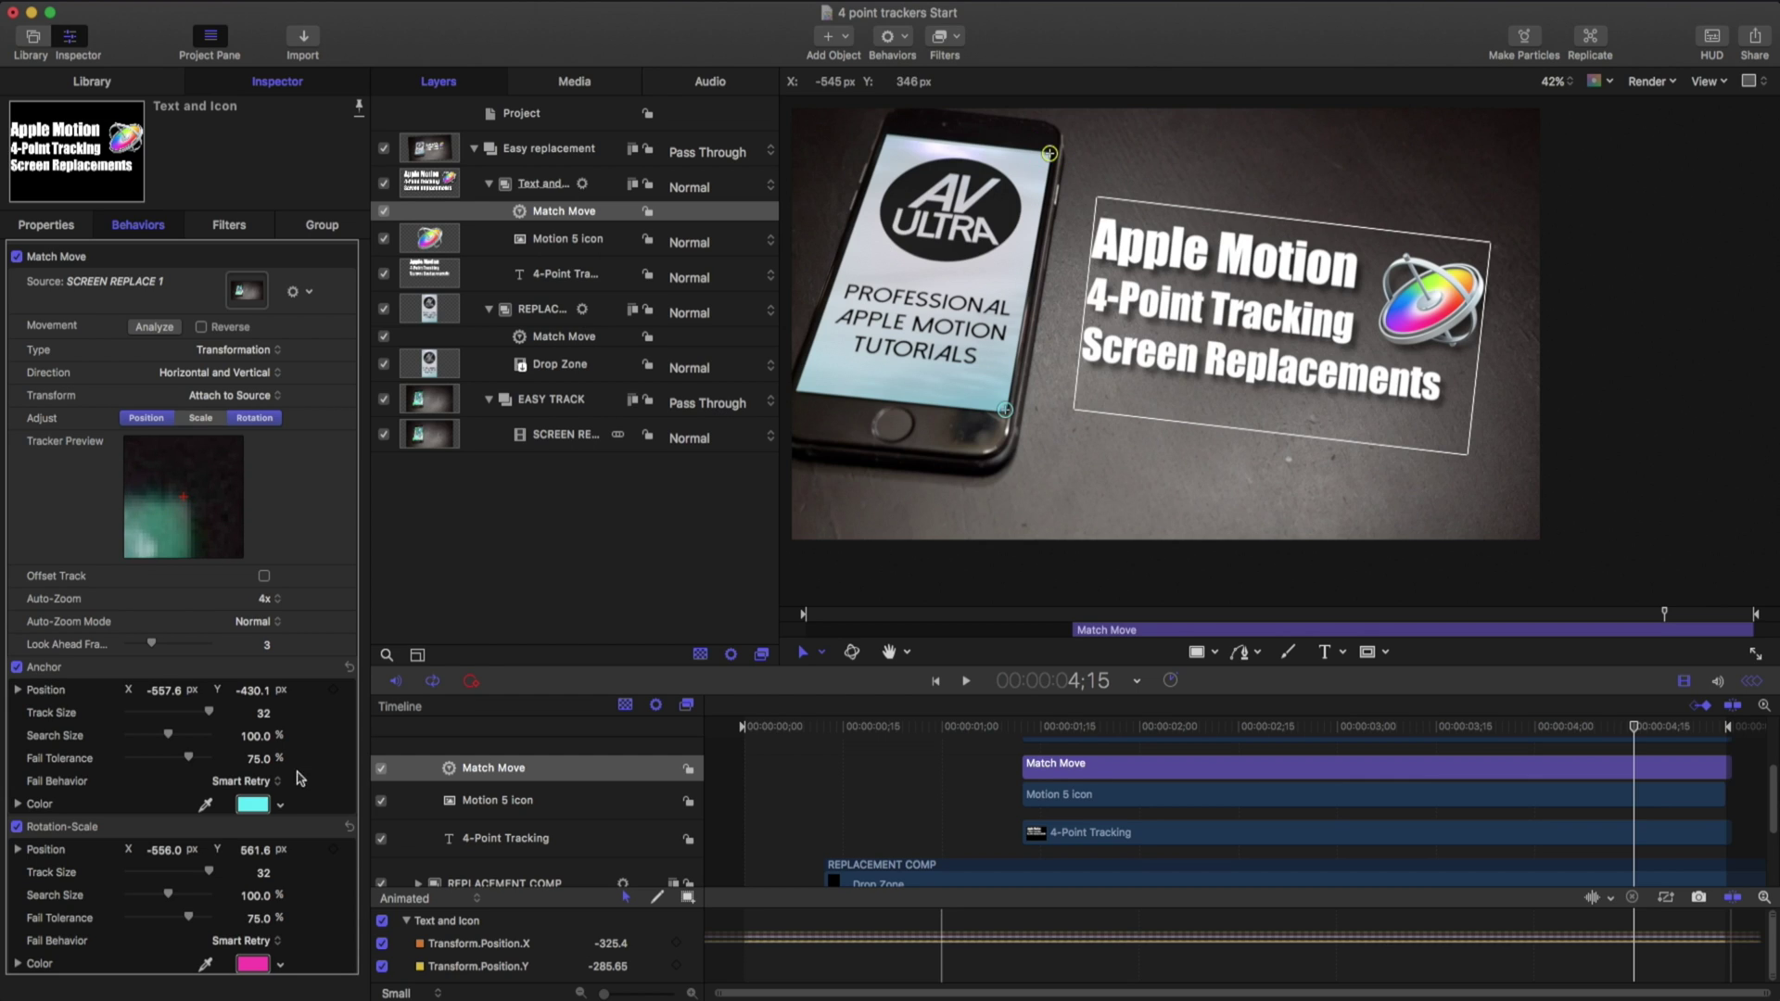
left_click_drag(173, 735, 187, 738)
left_click_drag(184, 896, 190, 894)
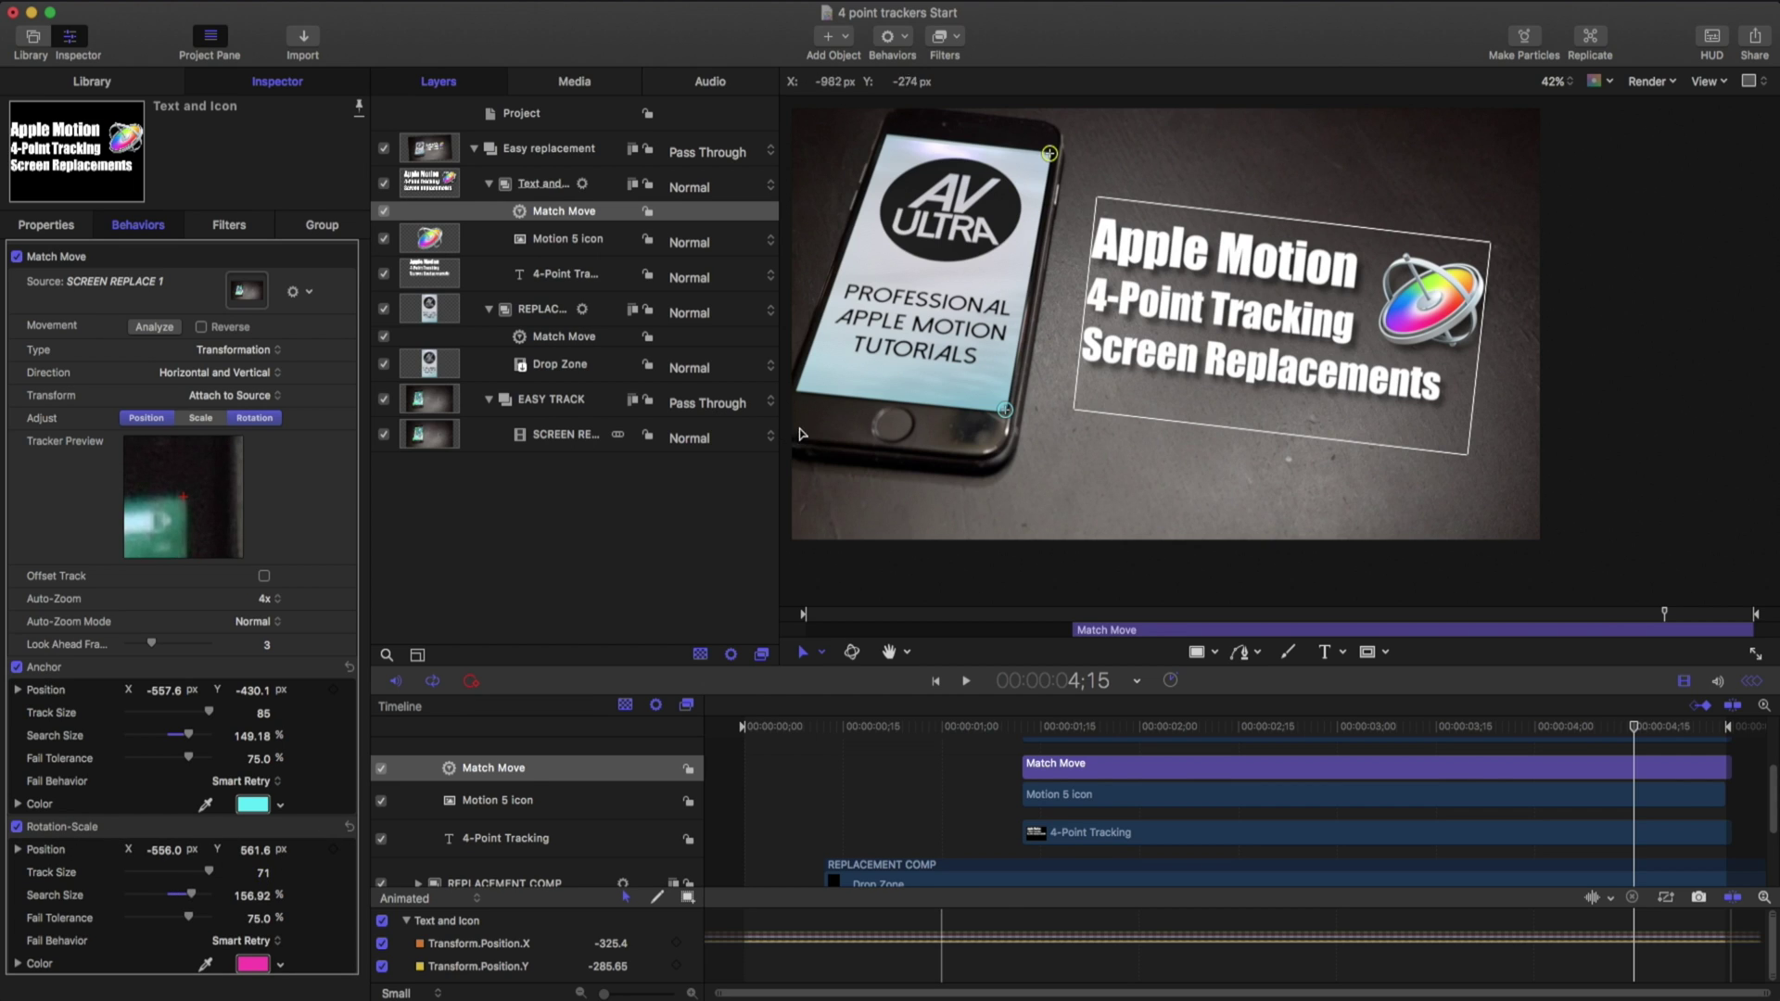
Nudge the anchor tracker onto the screen corner and start the Match Move analysis.
left_click(1008, 412)
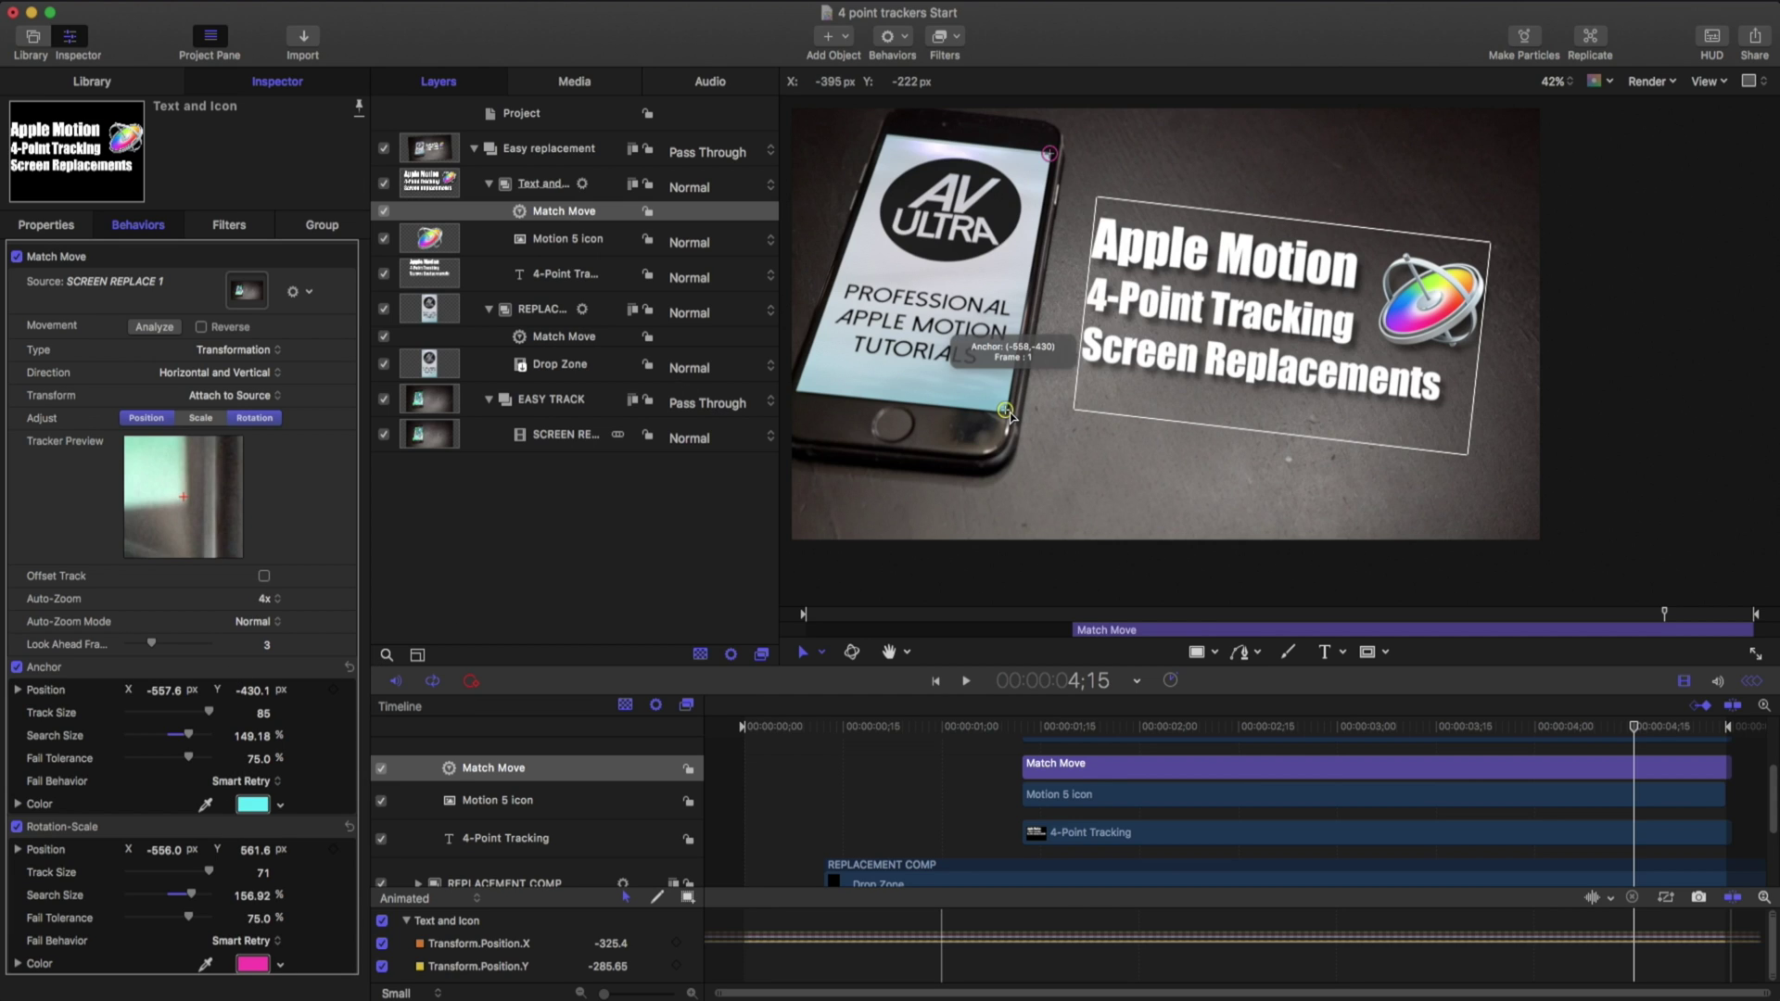
left_click_drag(1007, 413, 1010, 410)
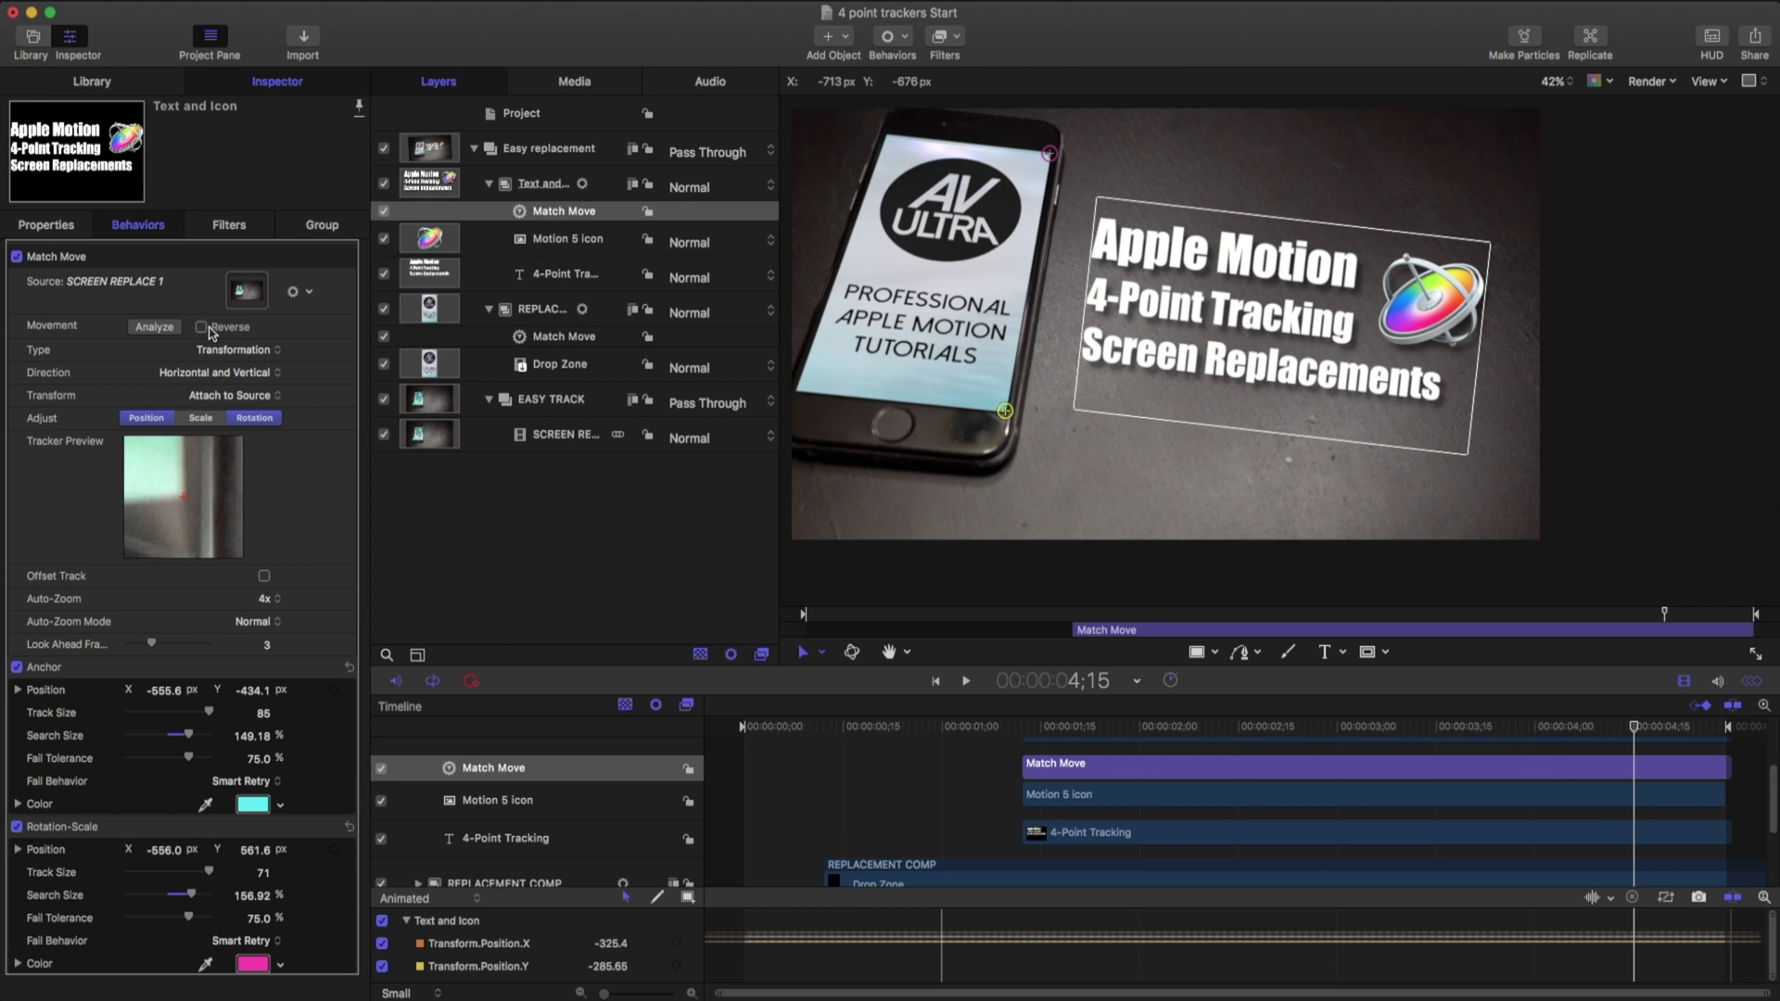
left_click(156, 328)
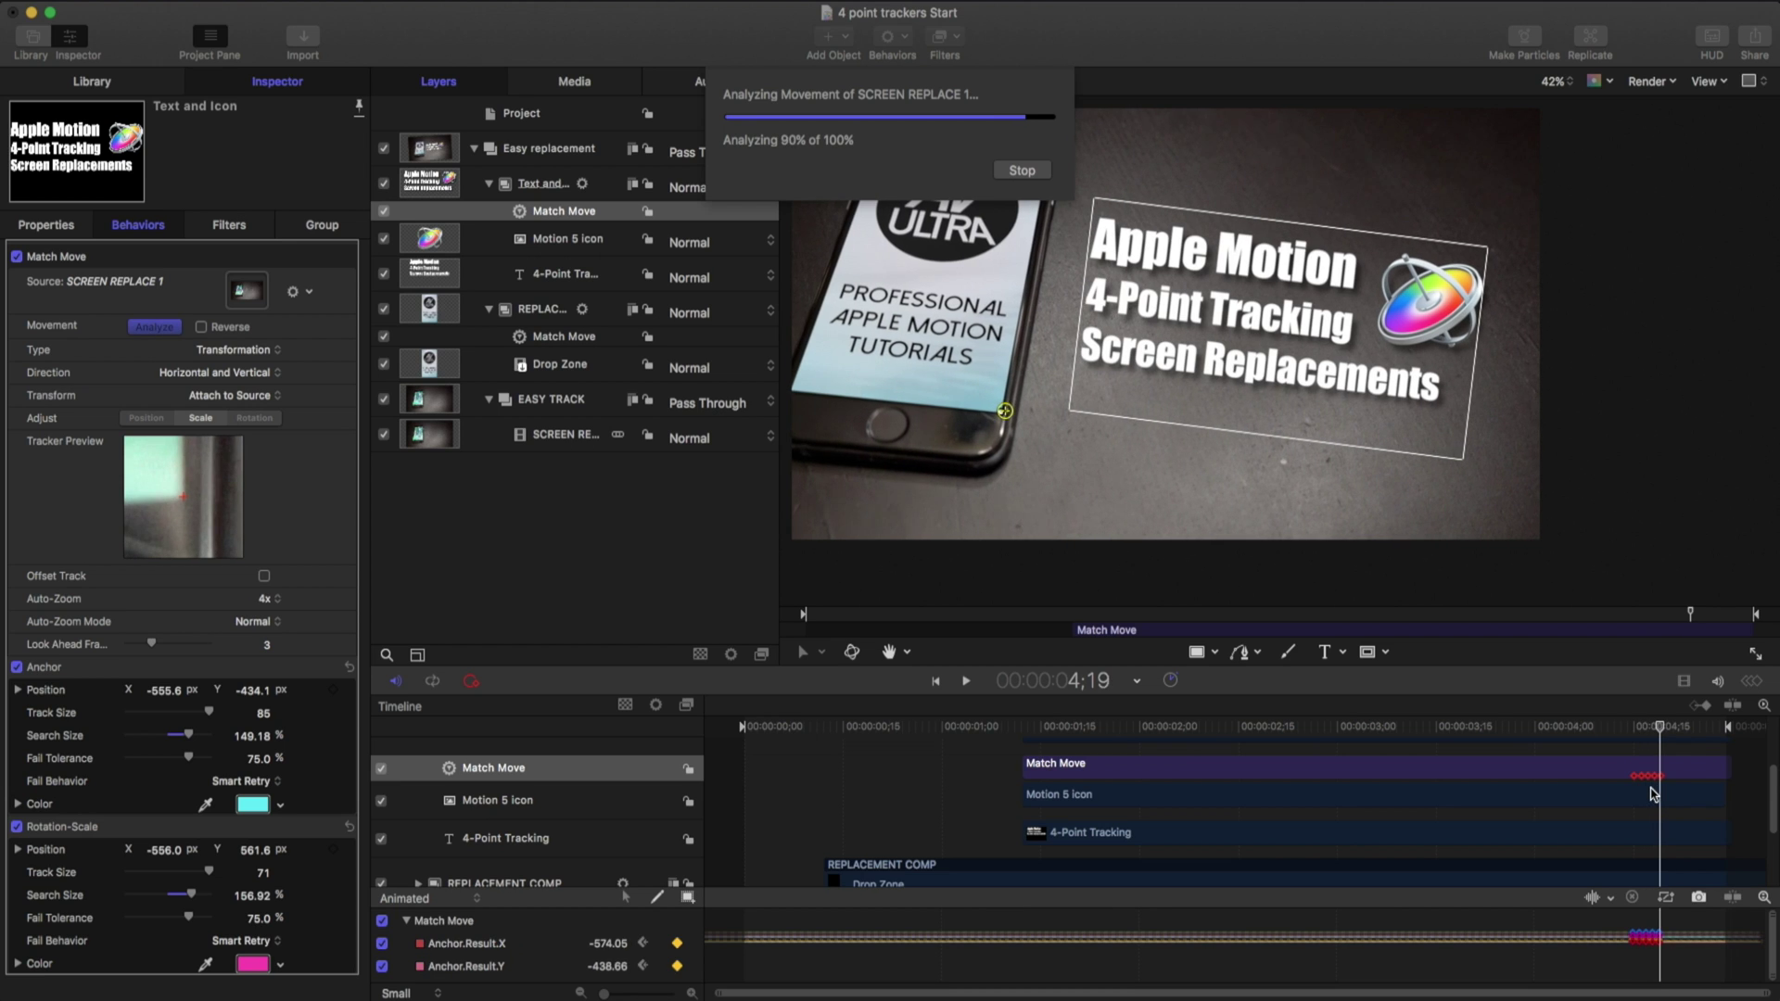
Analyze the track in reverse from the start frame, then select the Text and Icon group.
left_click_drag(1707, 728, 1635, 728)
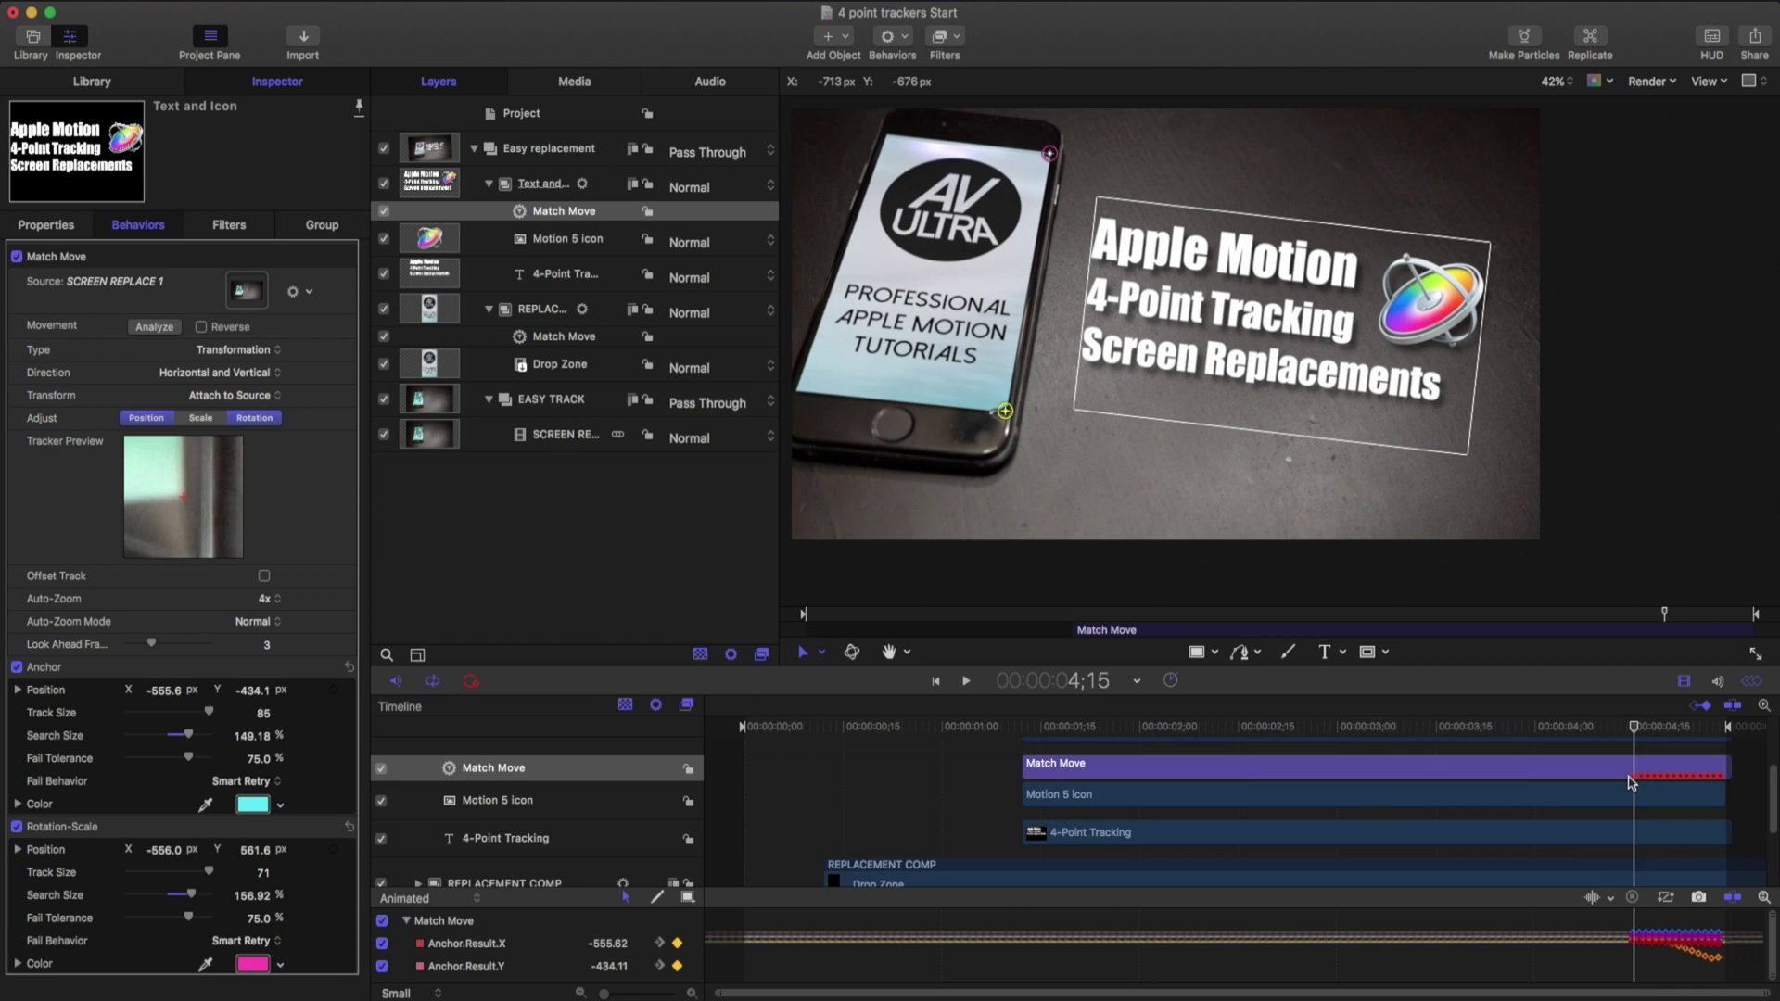
left_click(202, 328)
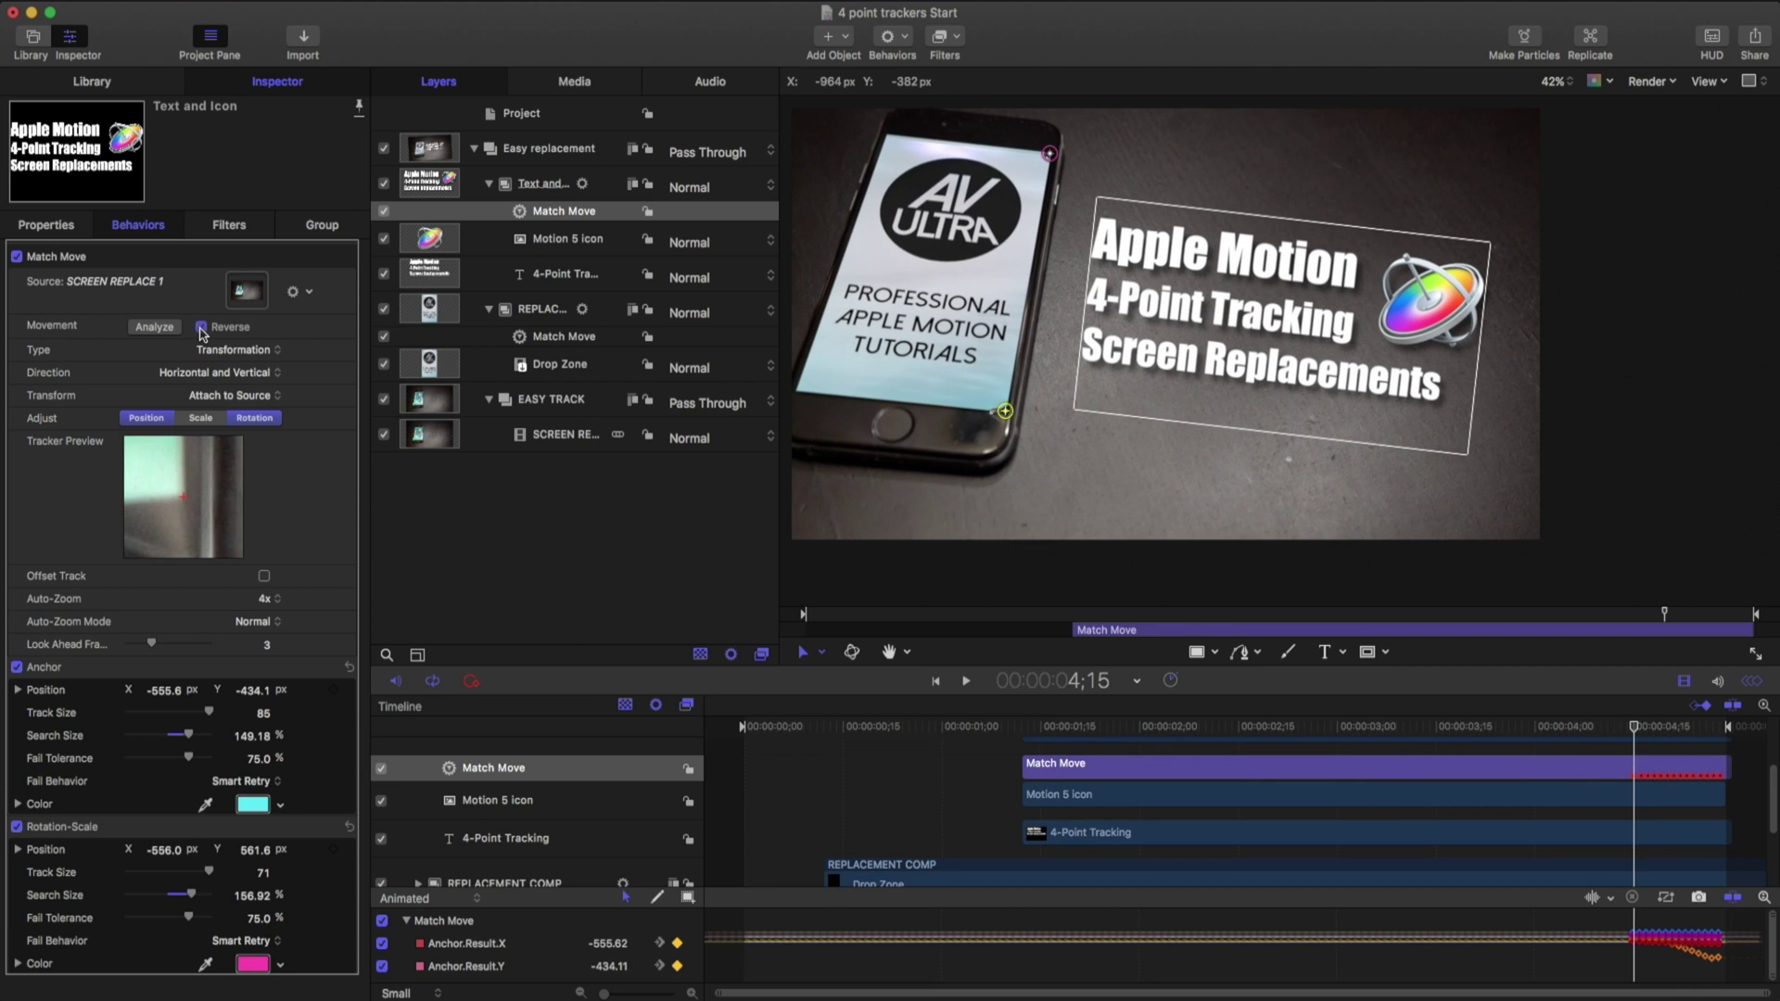
left_click(149, 328)
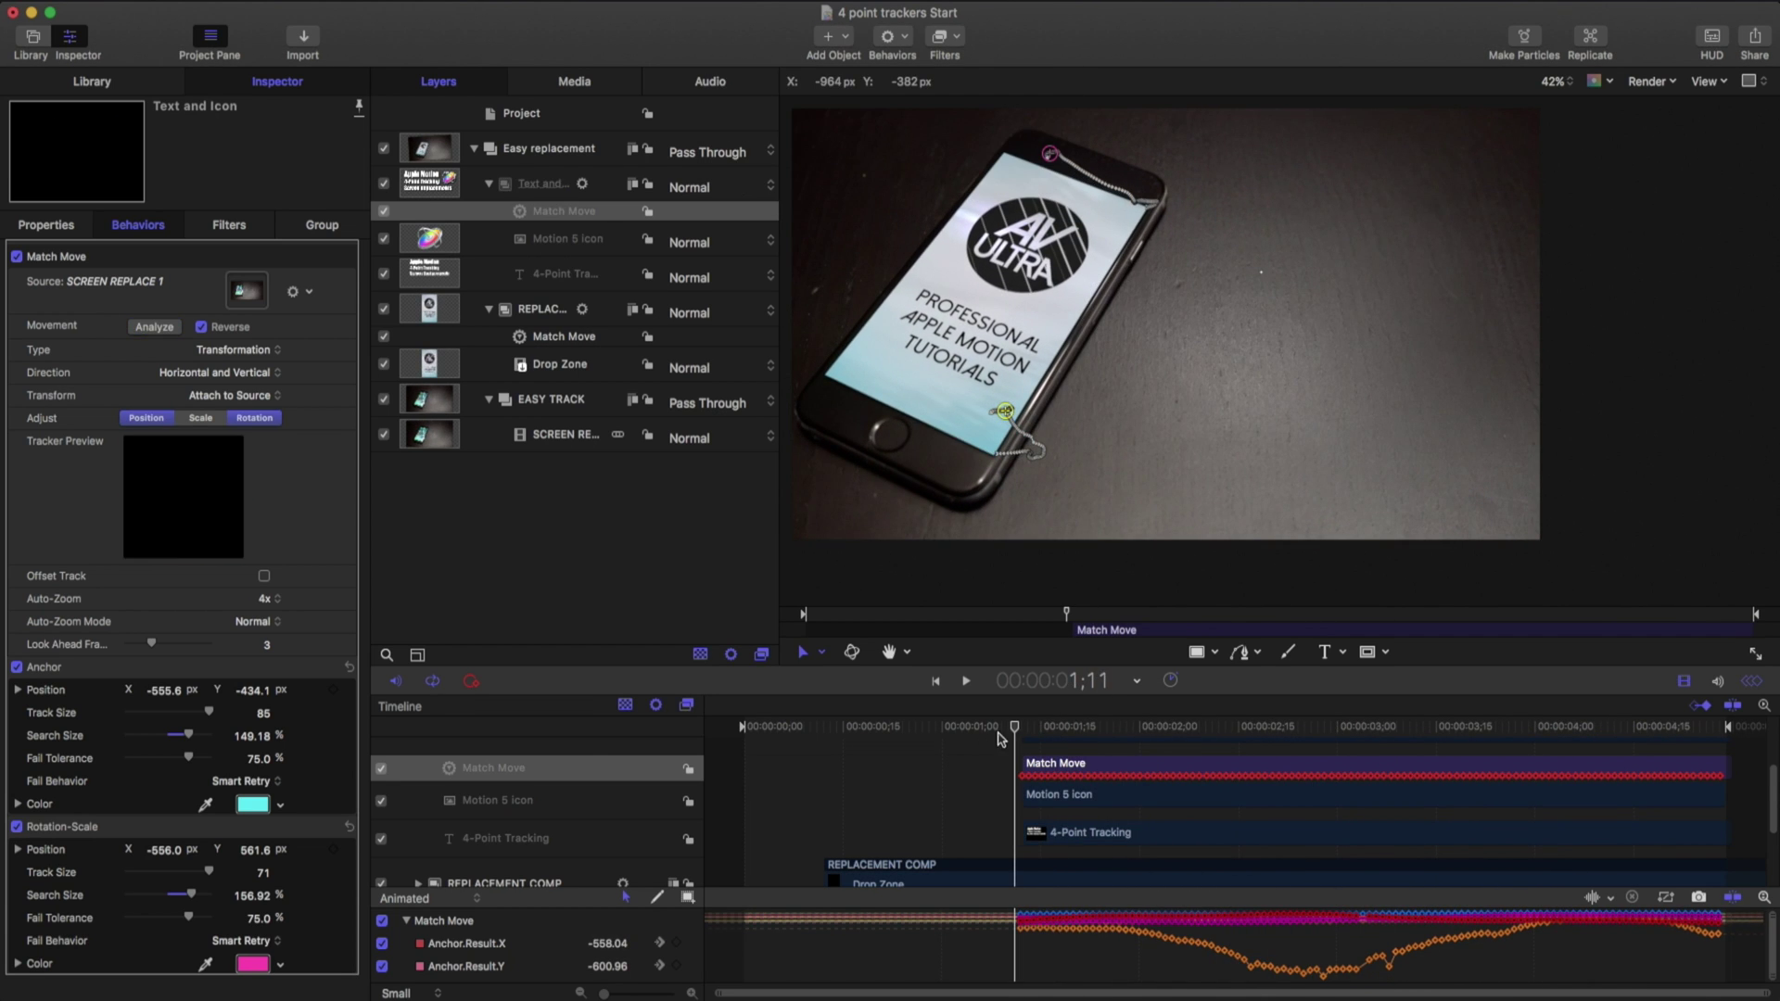
left_click_drag(1016, 727, 1633, 726)
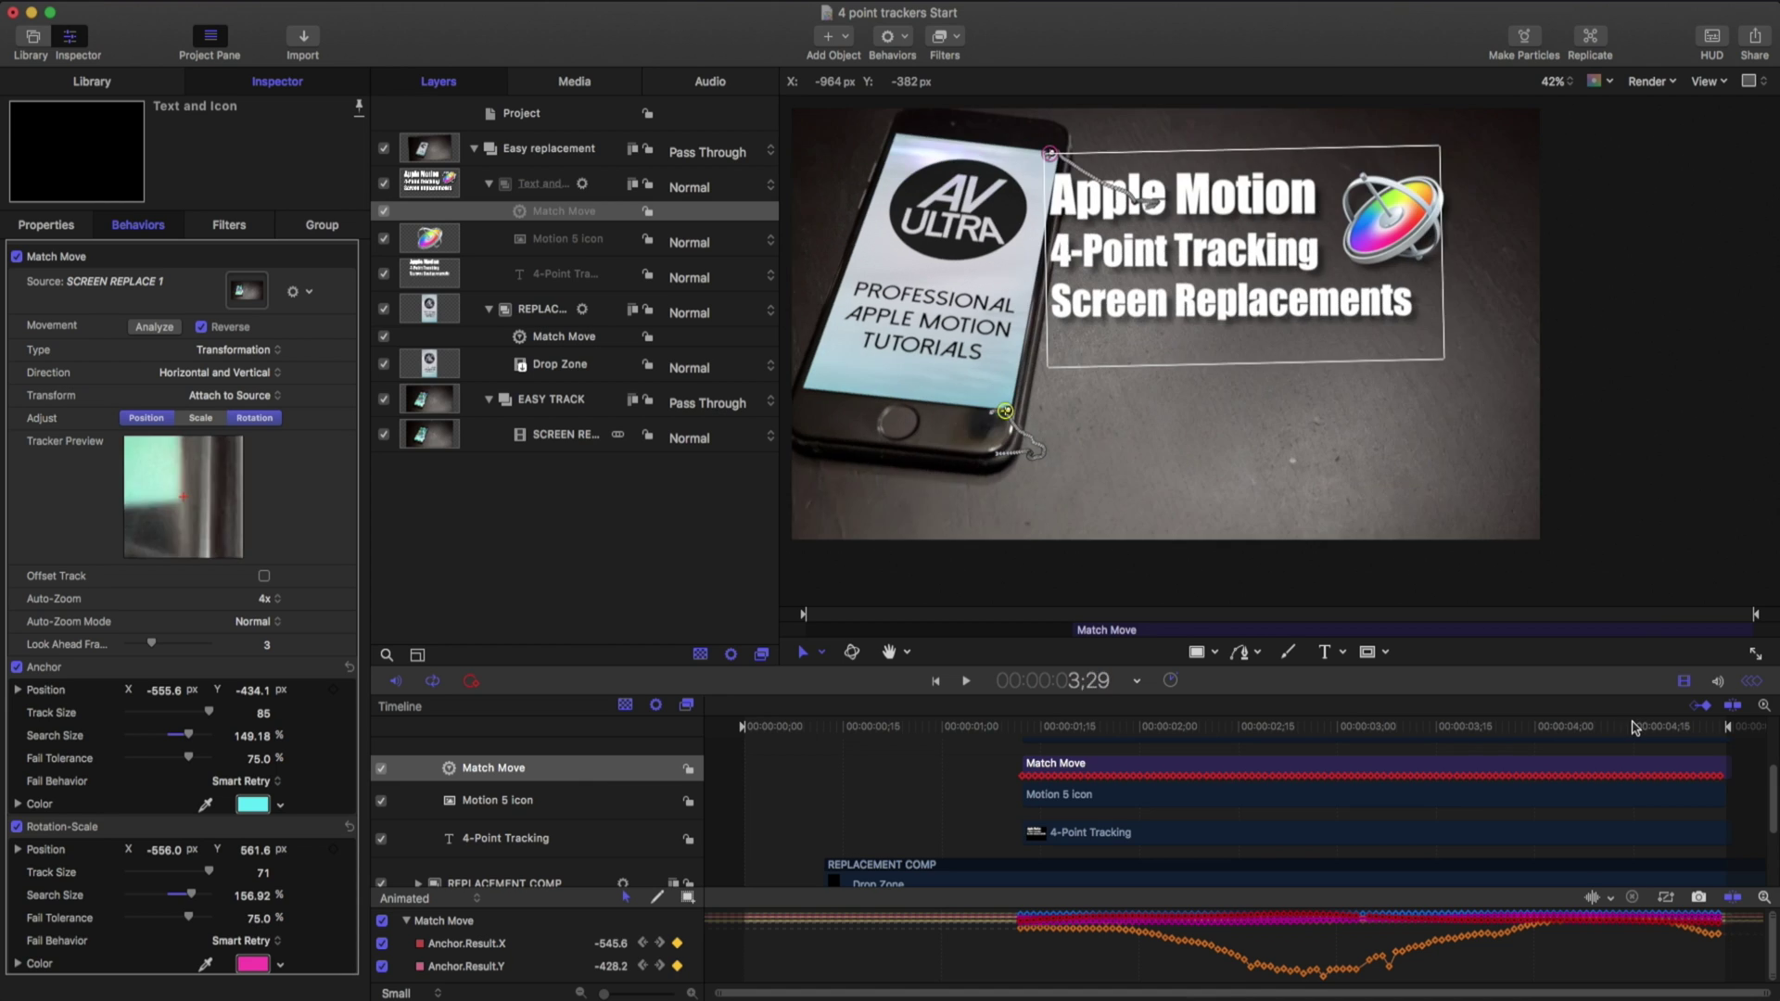
left_click(542, 186)
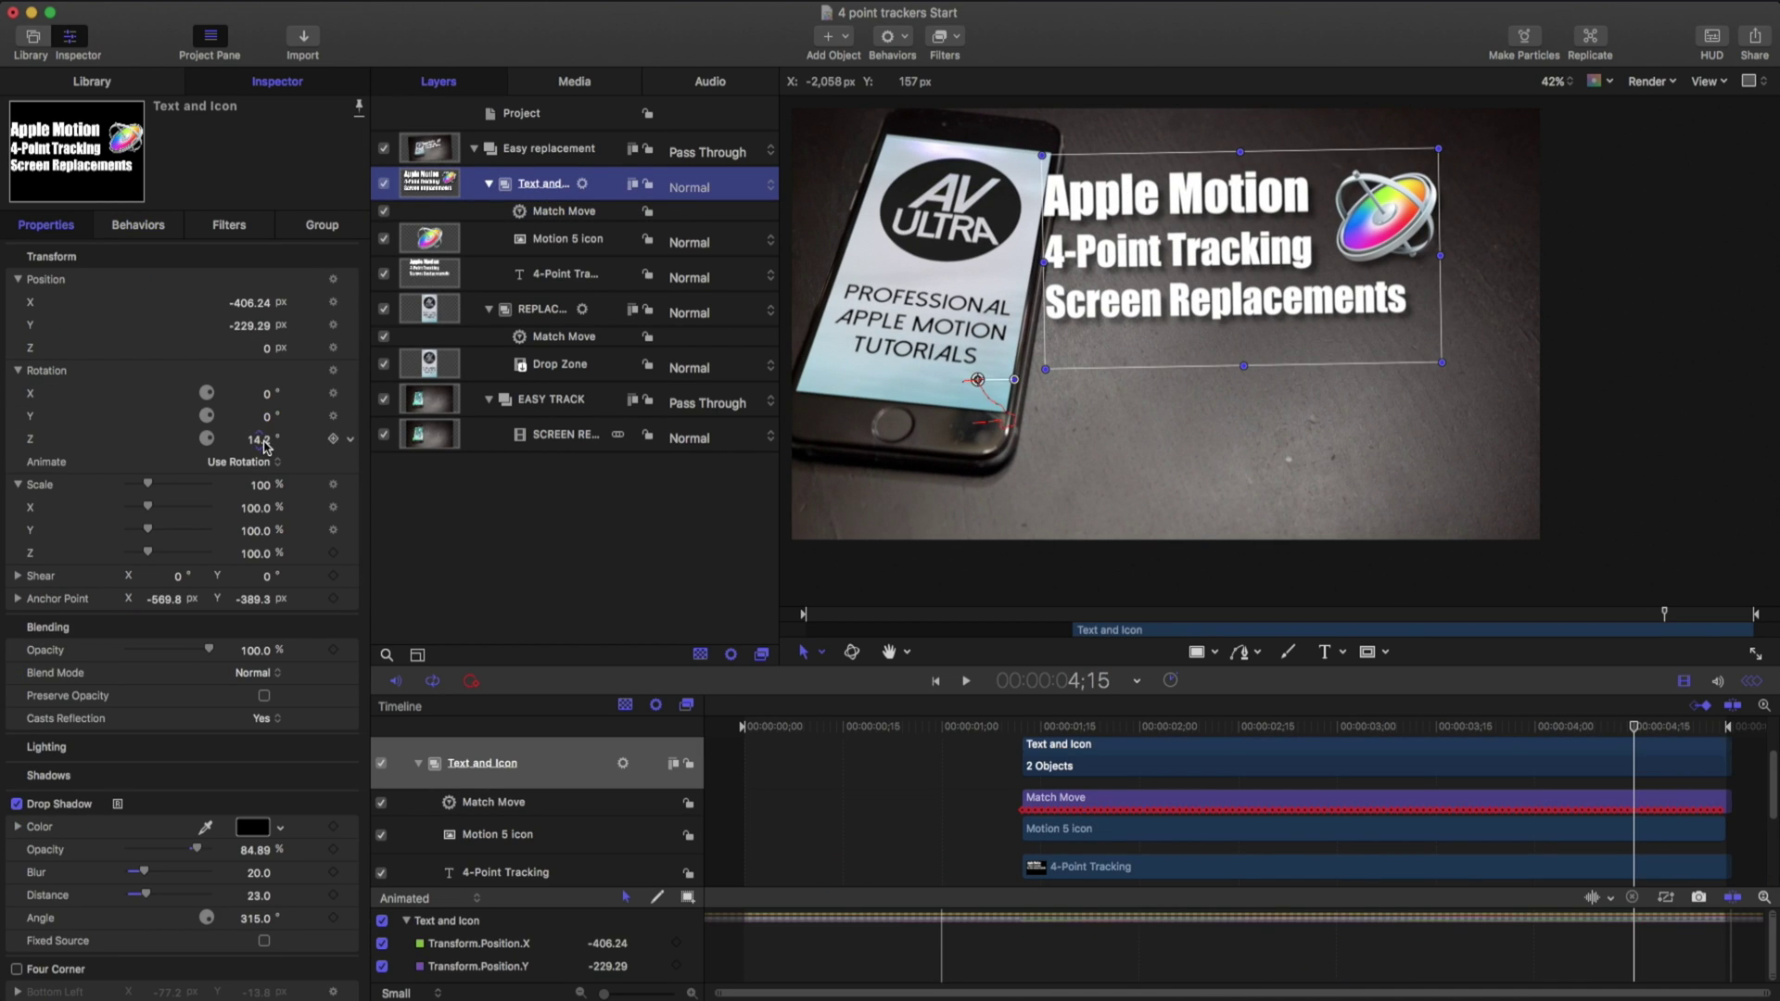
Set the title group's Rotation Z to 4.2 and move its anchor point to the phone's lower corner.
left_click_drag(260, 439, 260, 417)
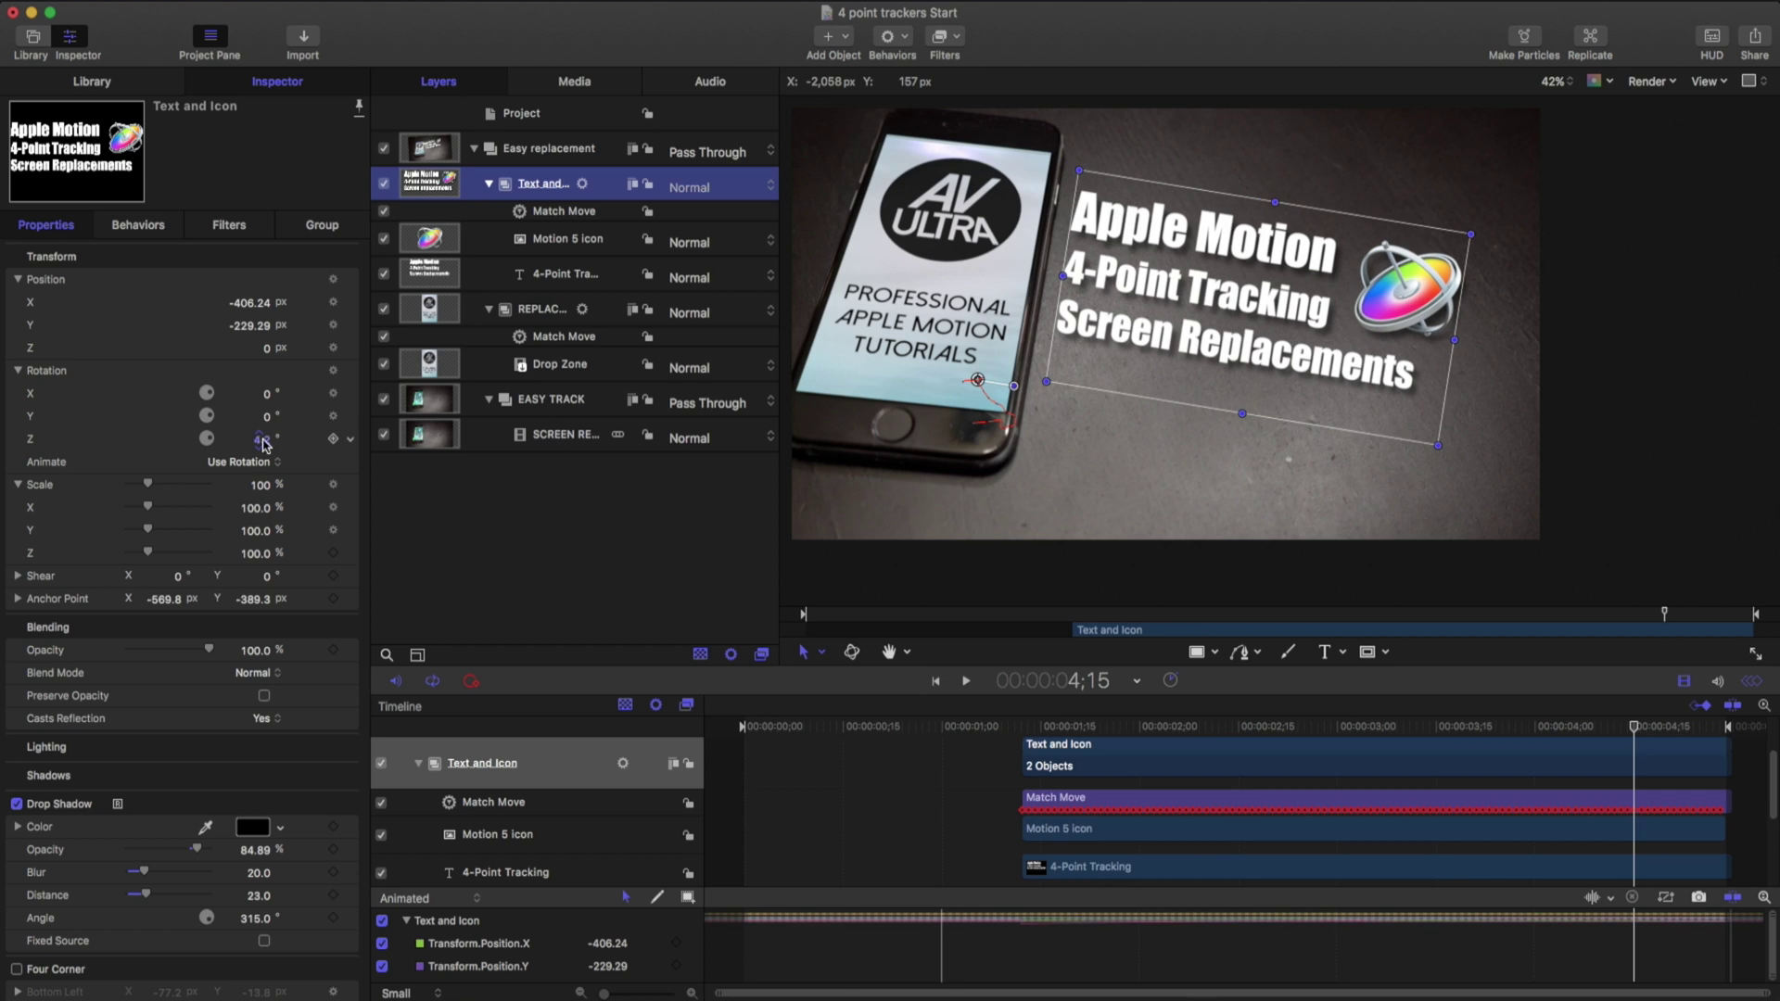
left_click(819, 653)
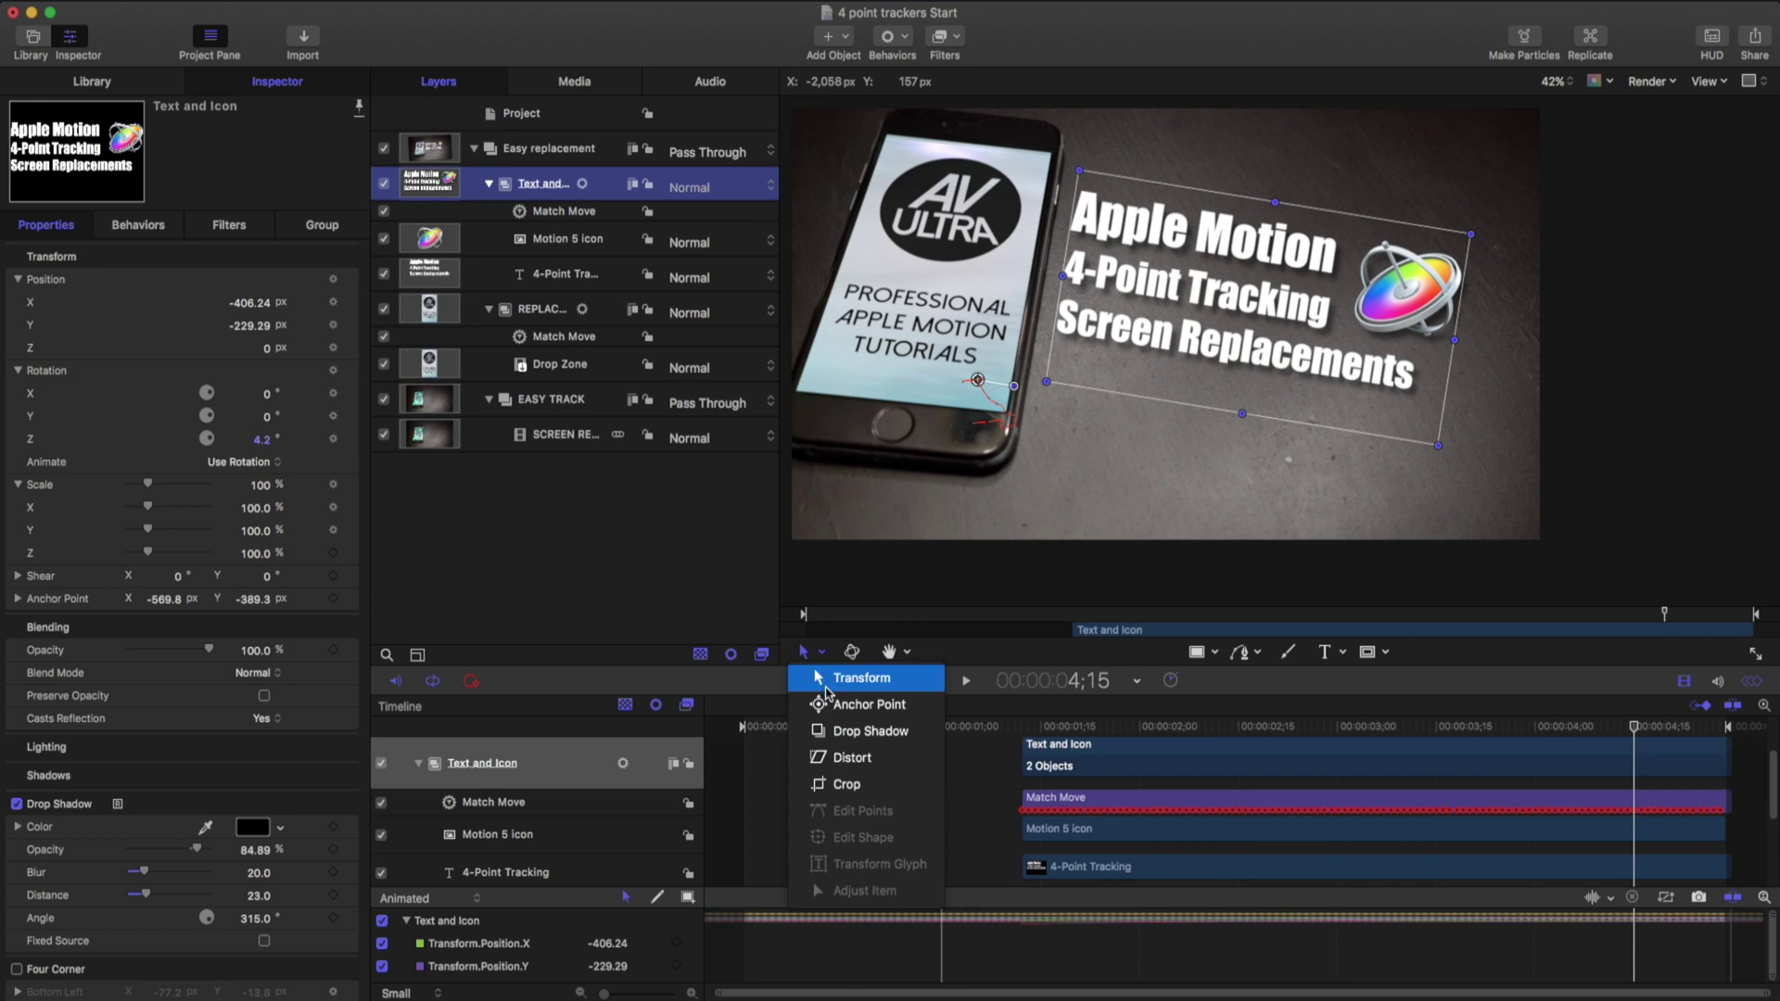
left_click(842, 700)
left_click_drag(977, 380, 1004, 417)
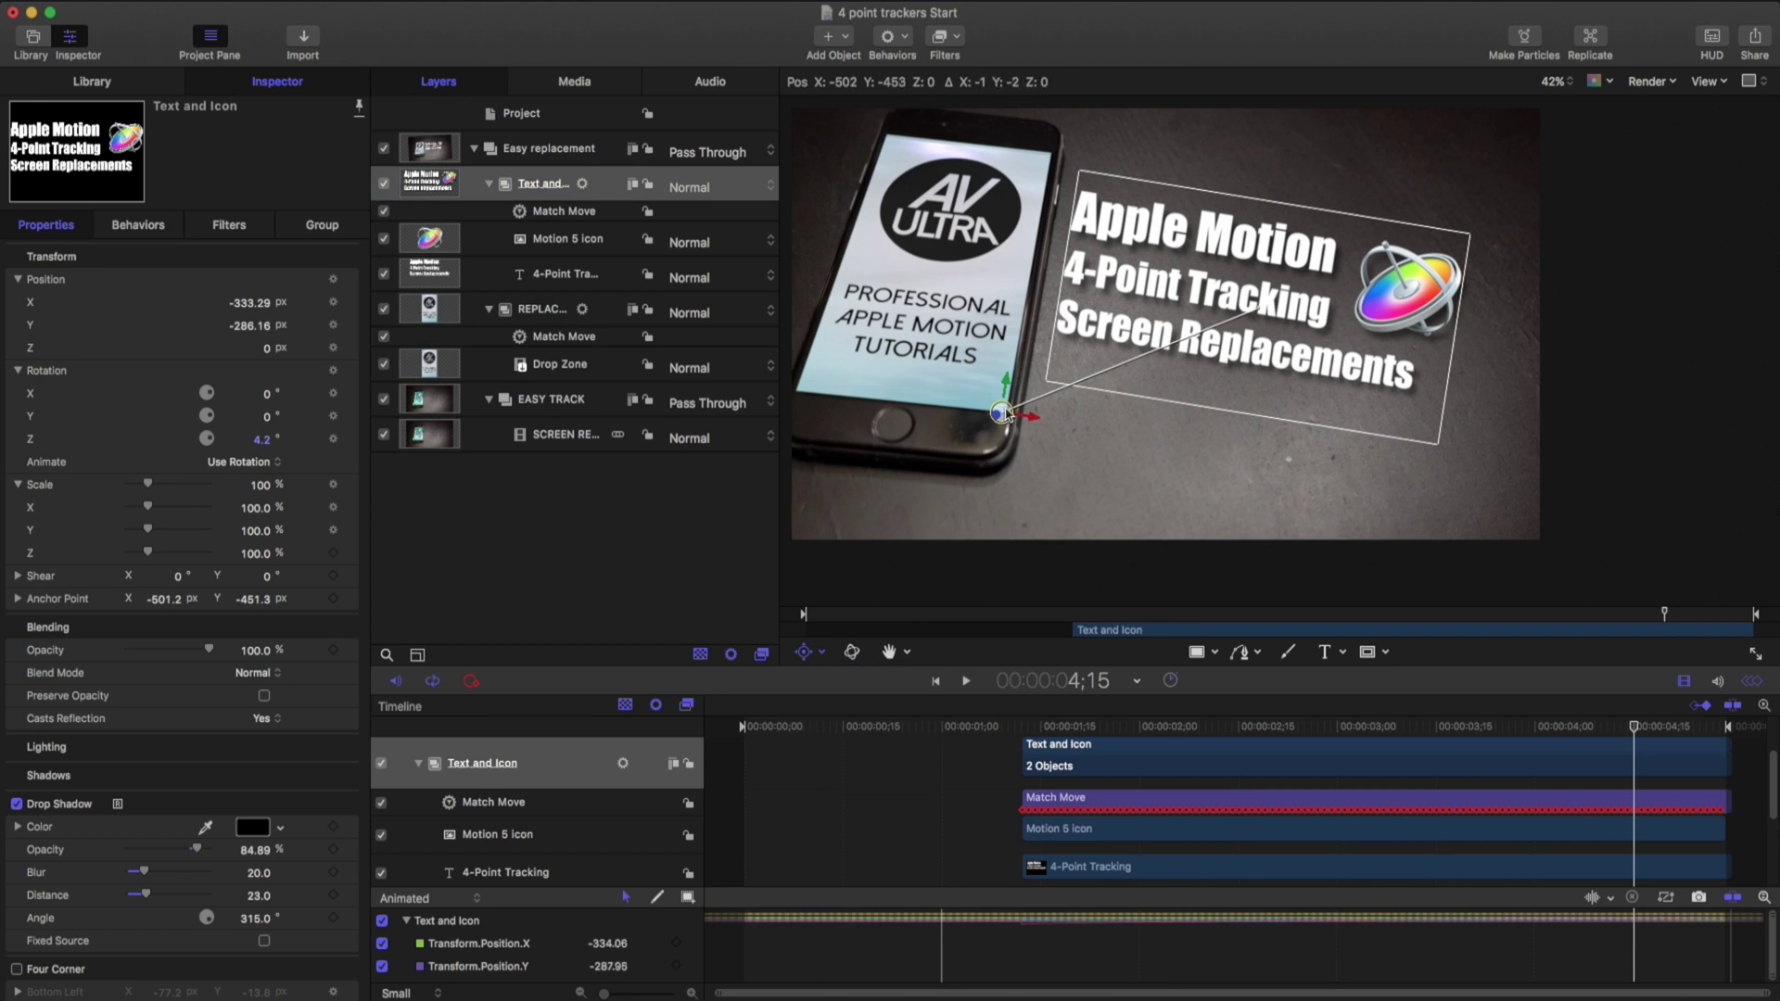
Play back the tracked title animation from an earlier frame.
left_click_drag(1250, 726, 1108, 726)
key("space")
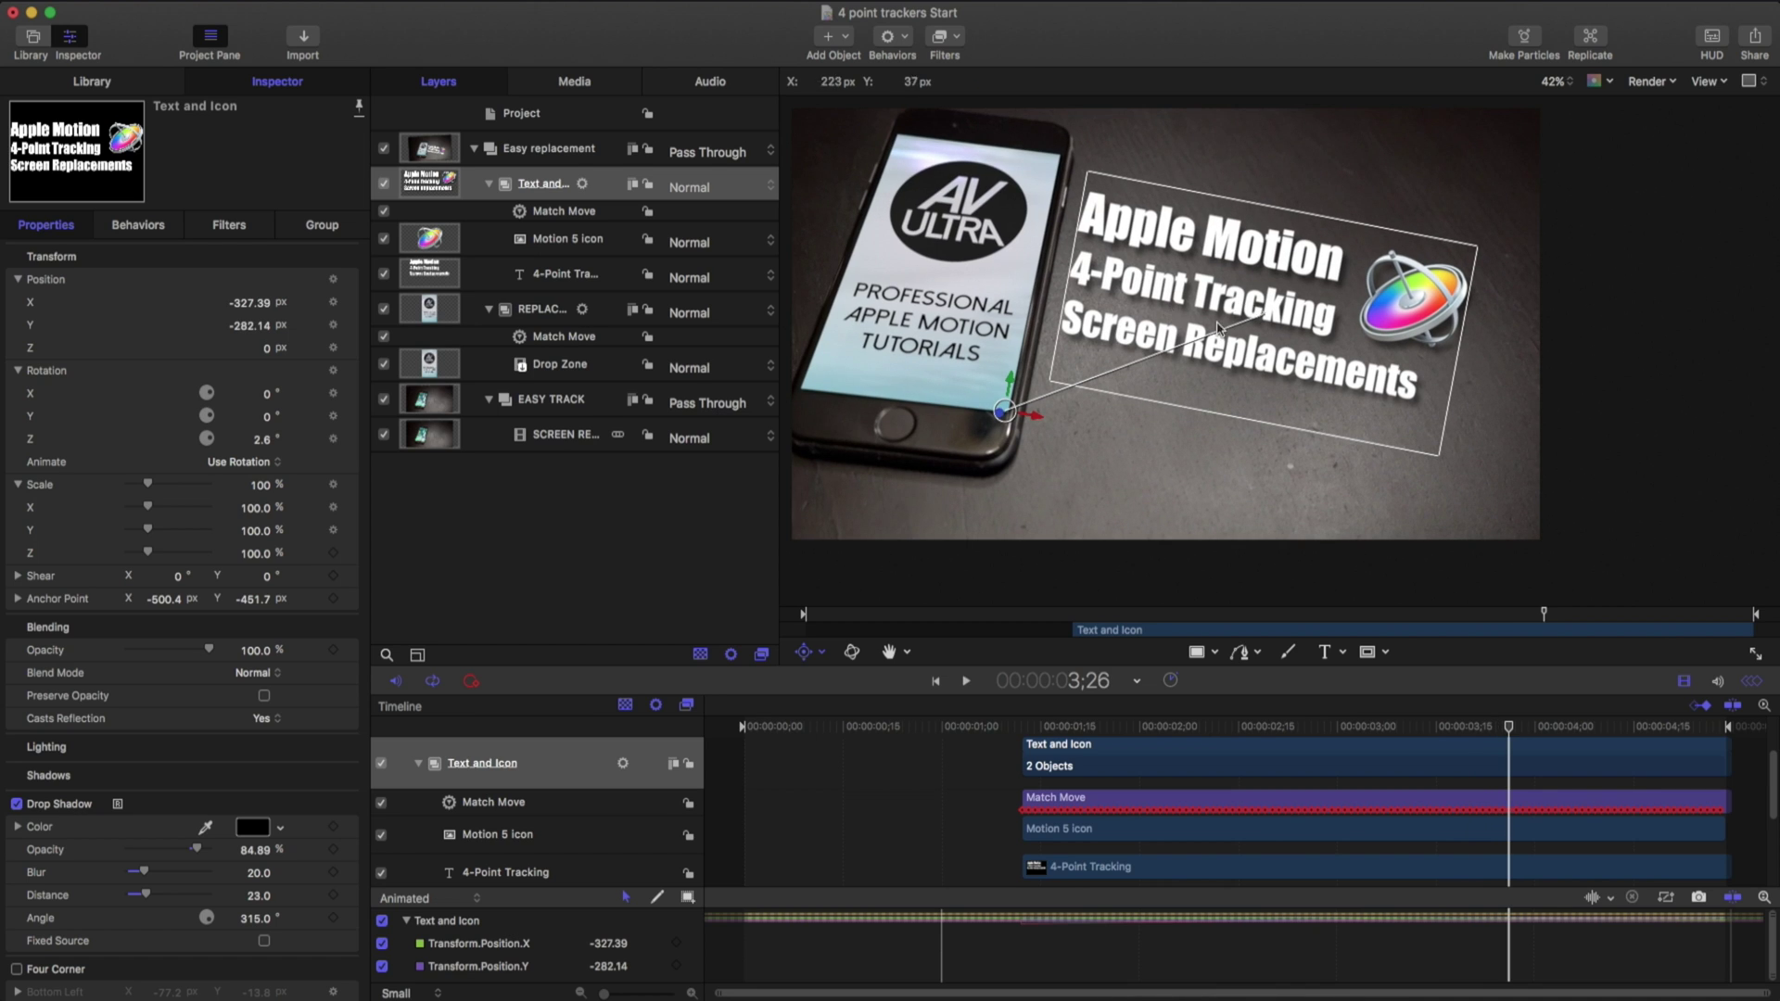
key("space")
left_click(1121, 727)
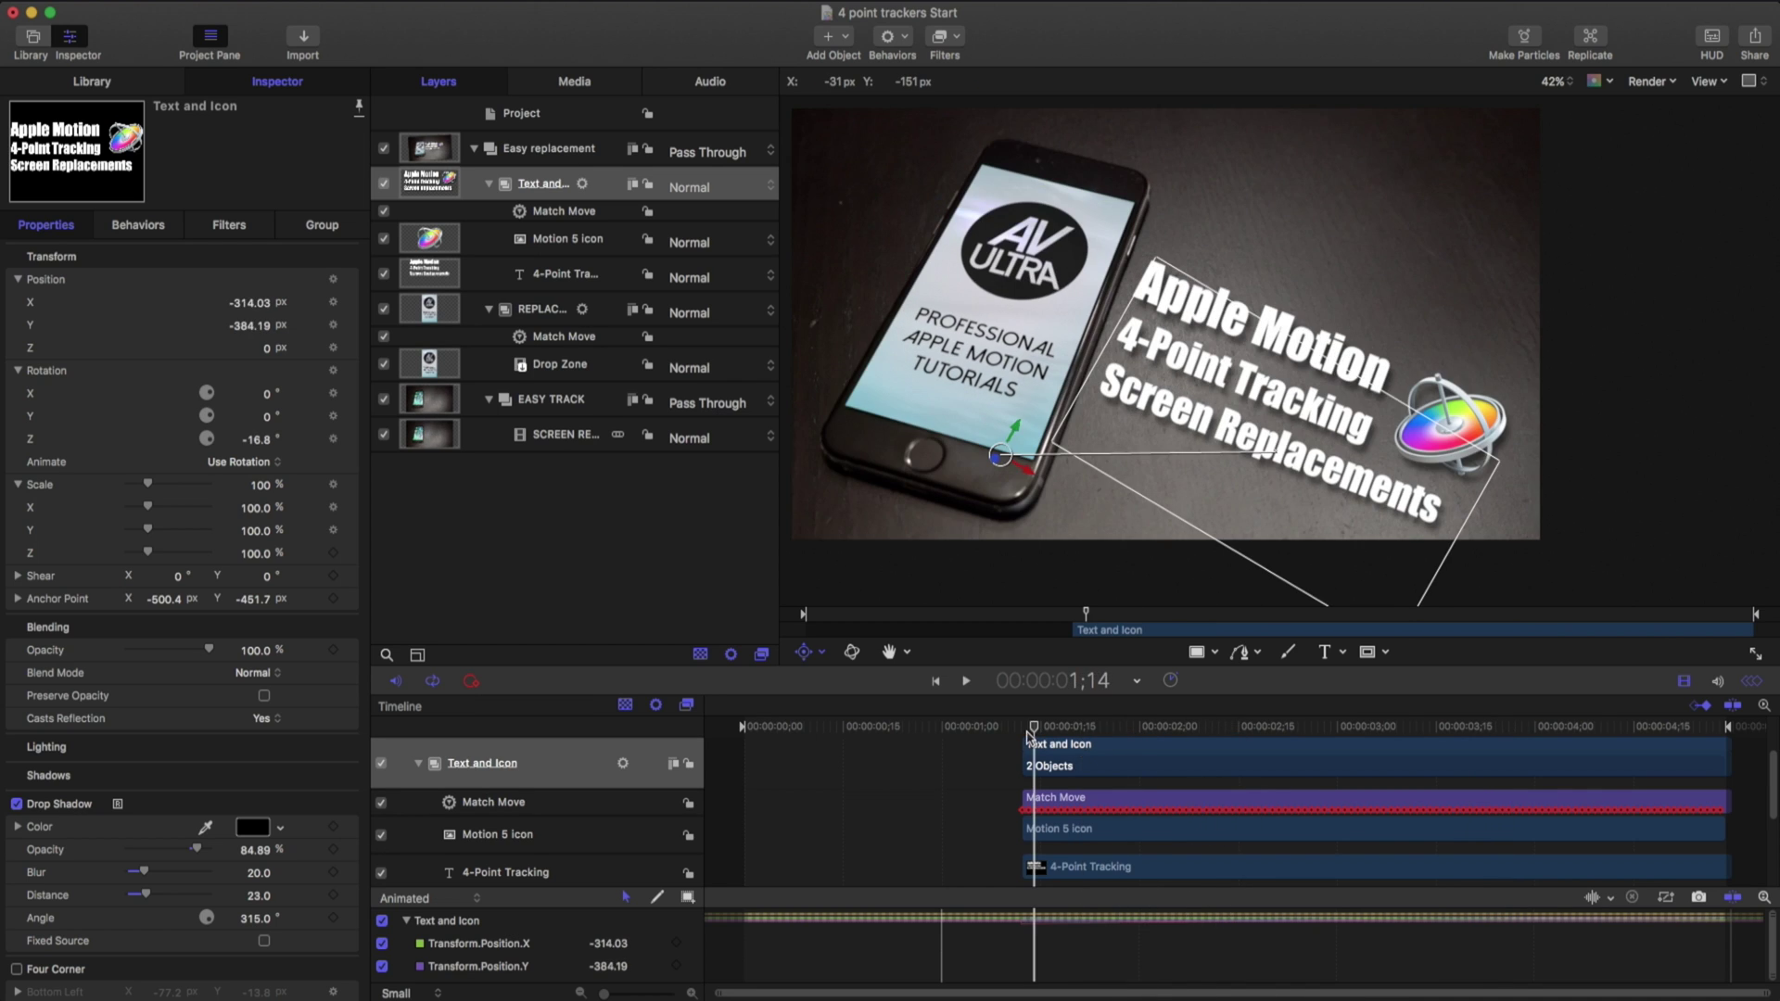
Add a Basic Motion Move behavior to the Text and Icon group.
left_click(1023, 726)
left_click(92, 81)
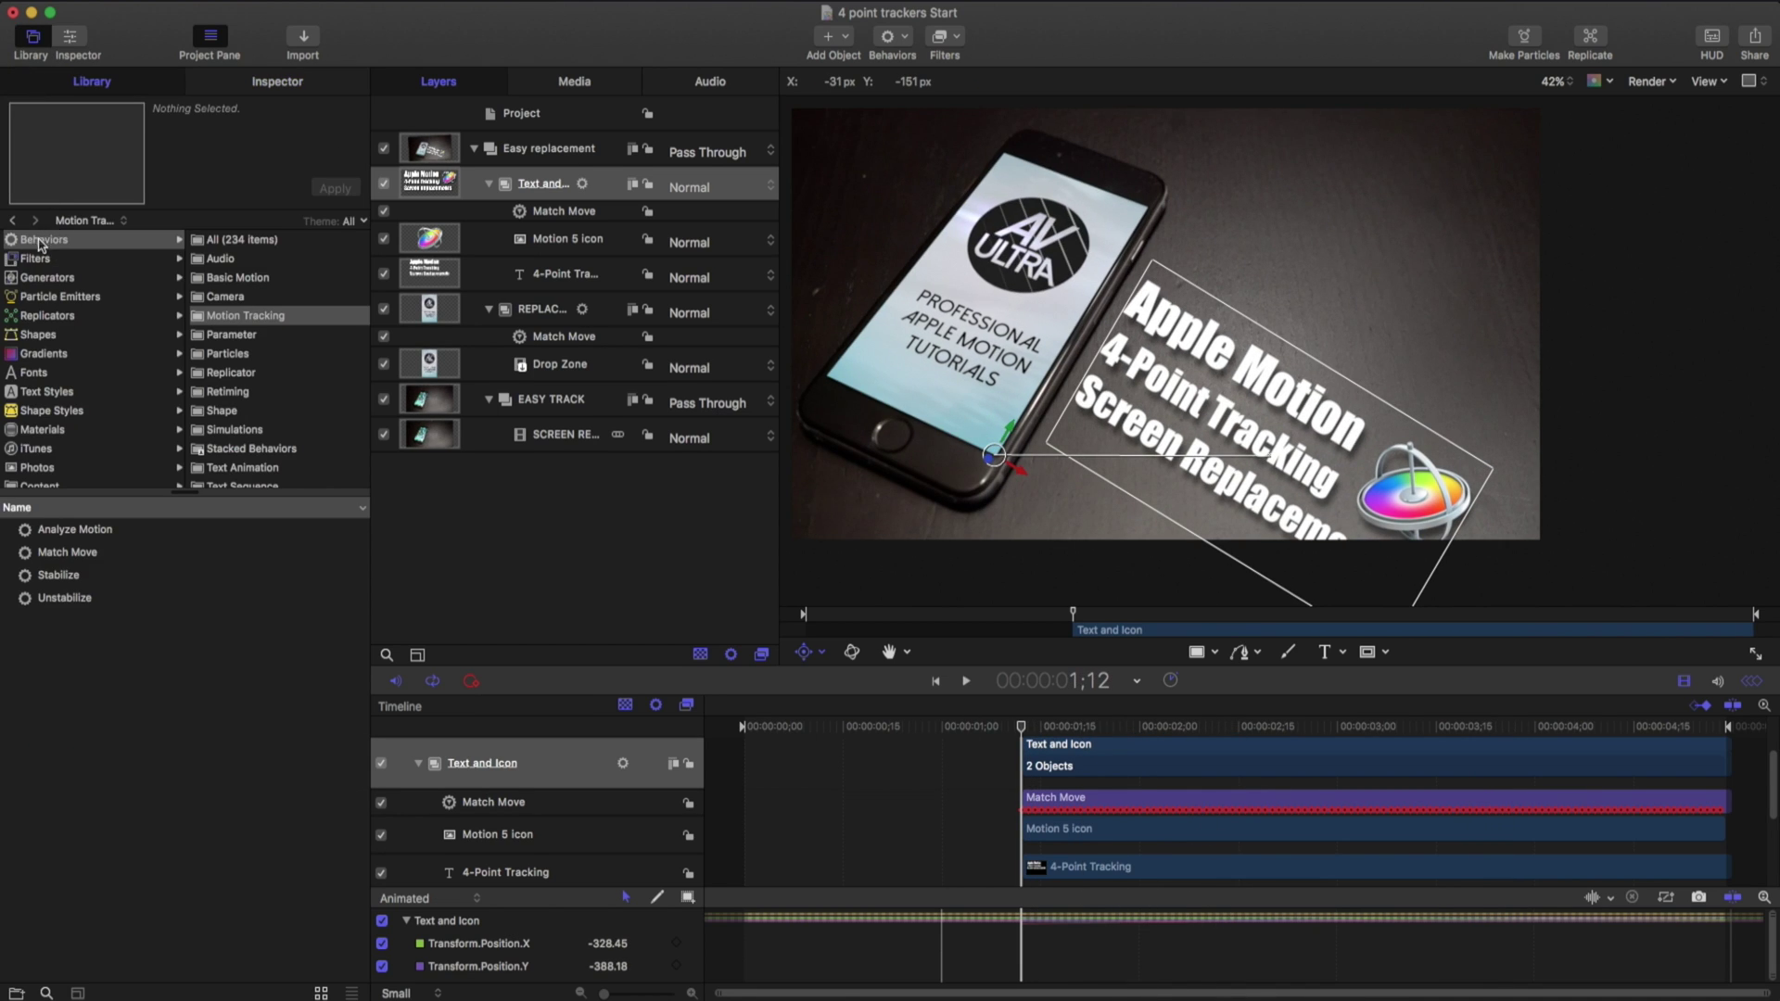
left_click(239, 279)
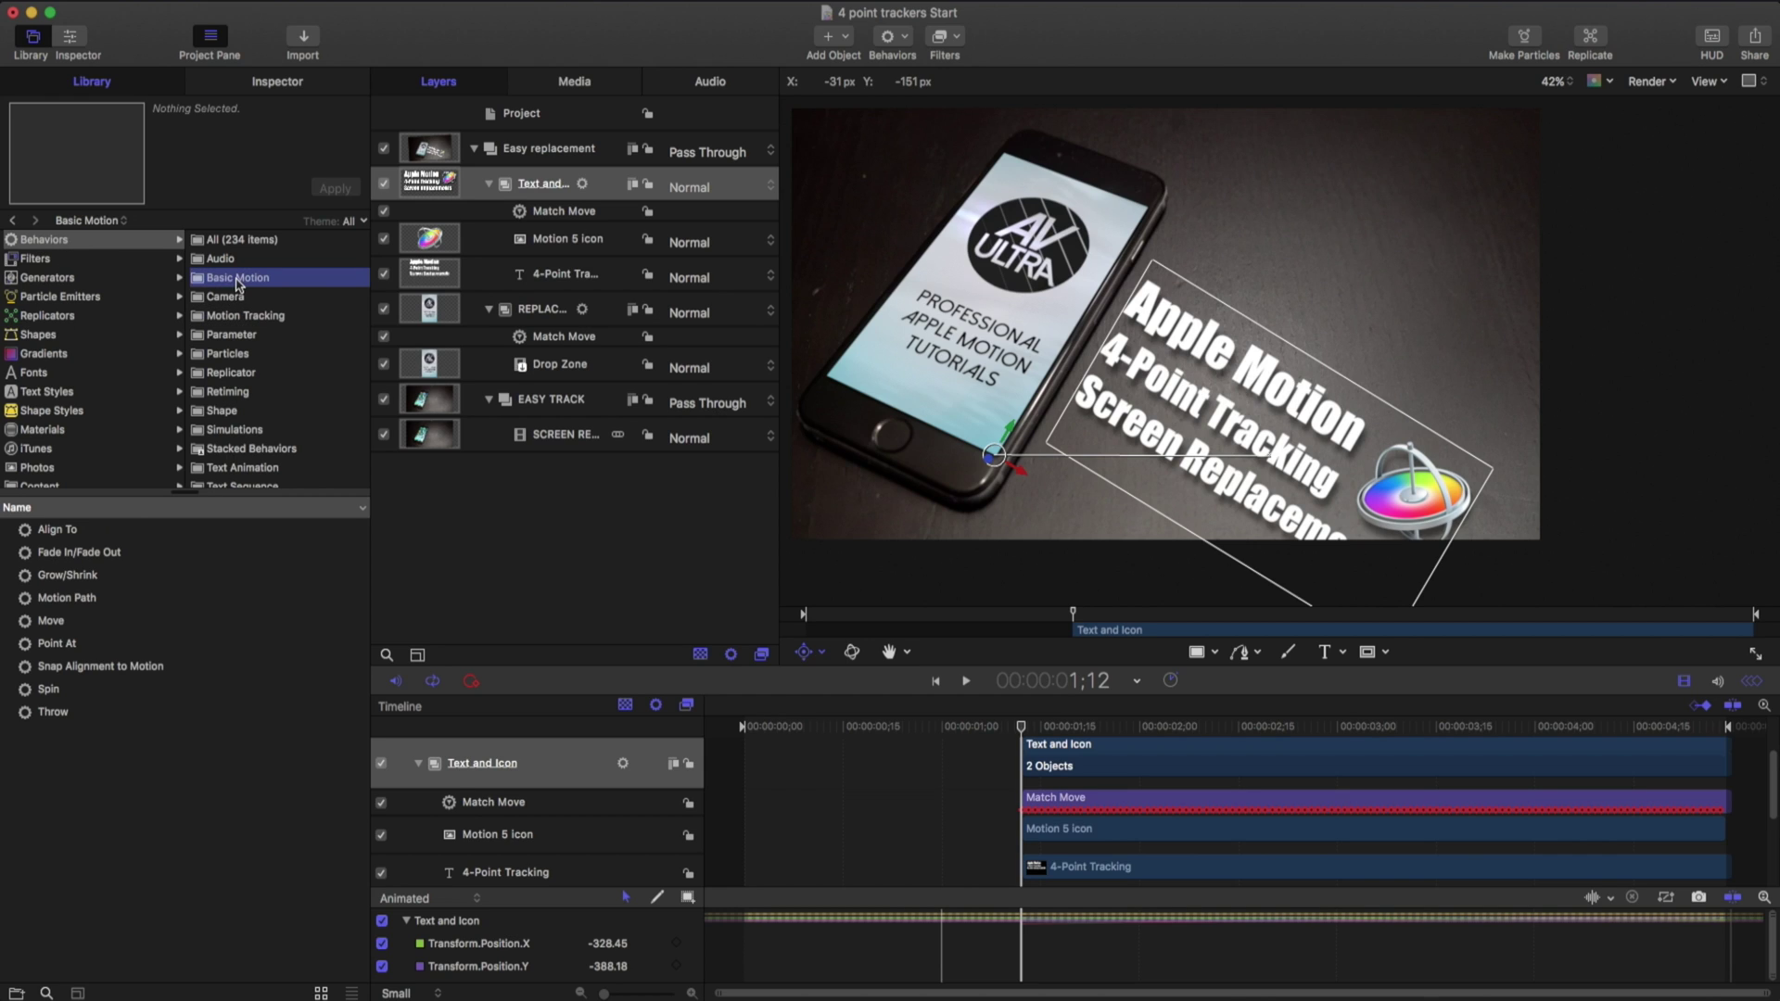
left_click(486, 763)
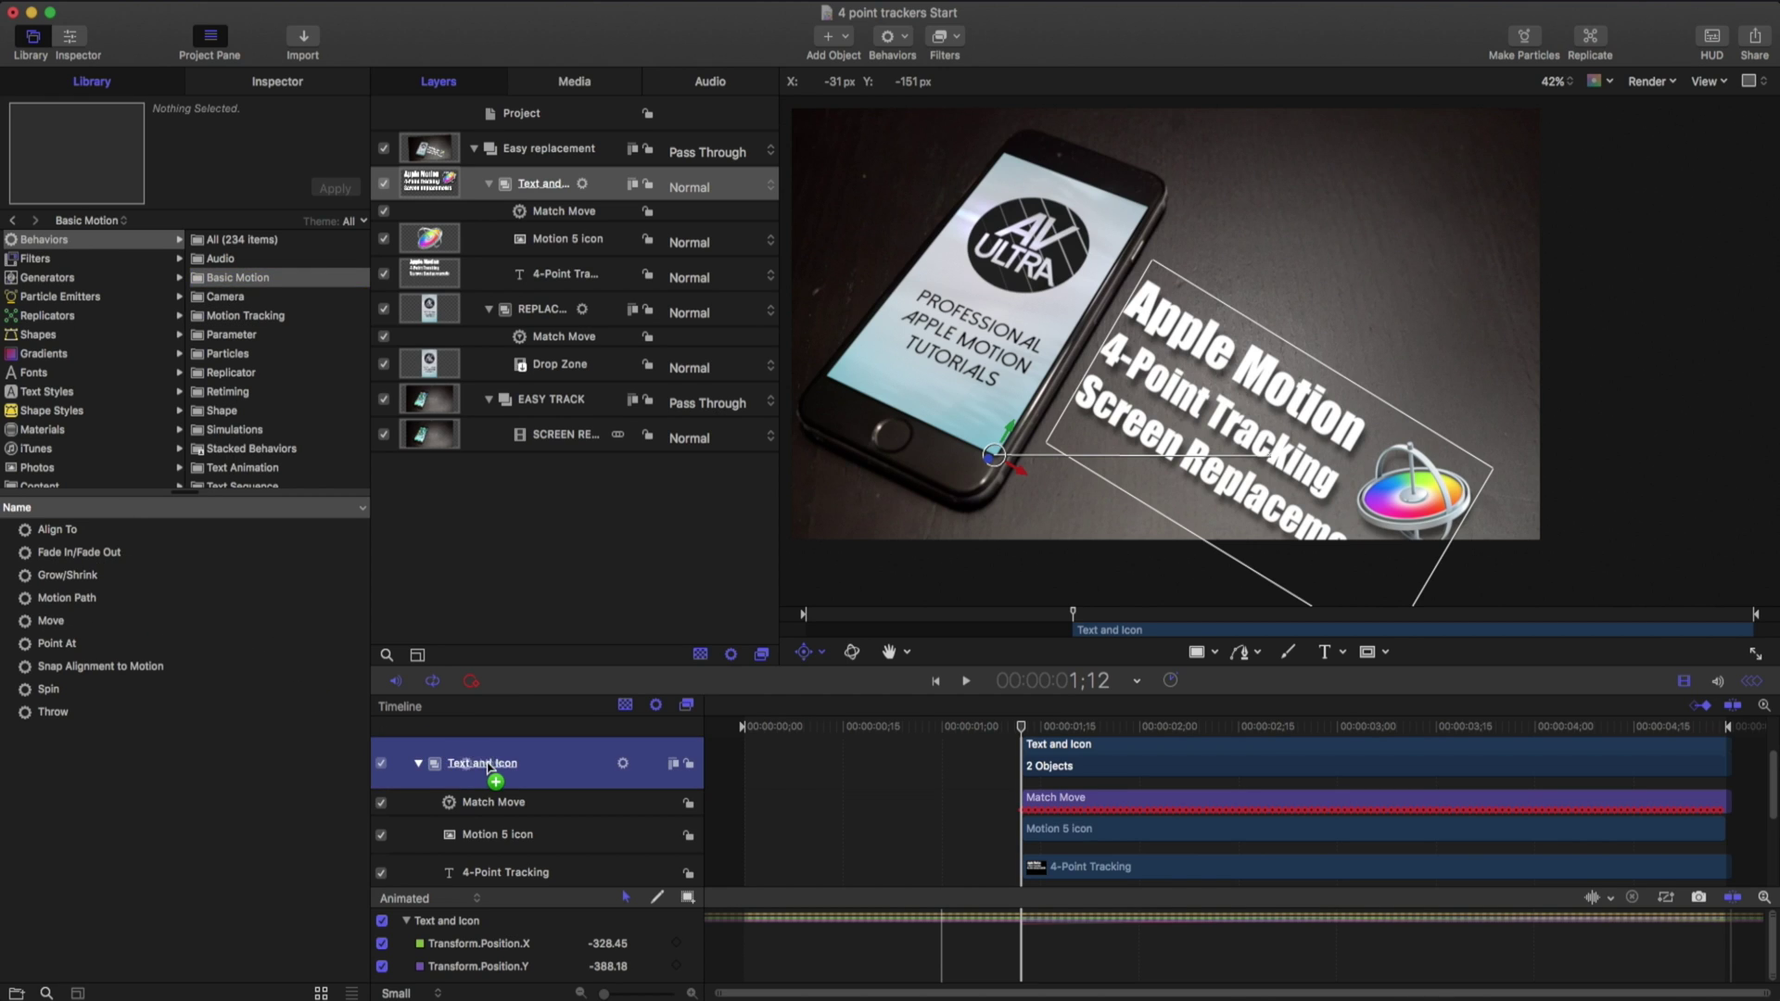
left_click_drag(51, 620, 493, 768)
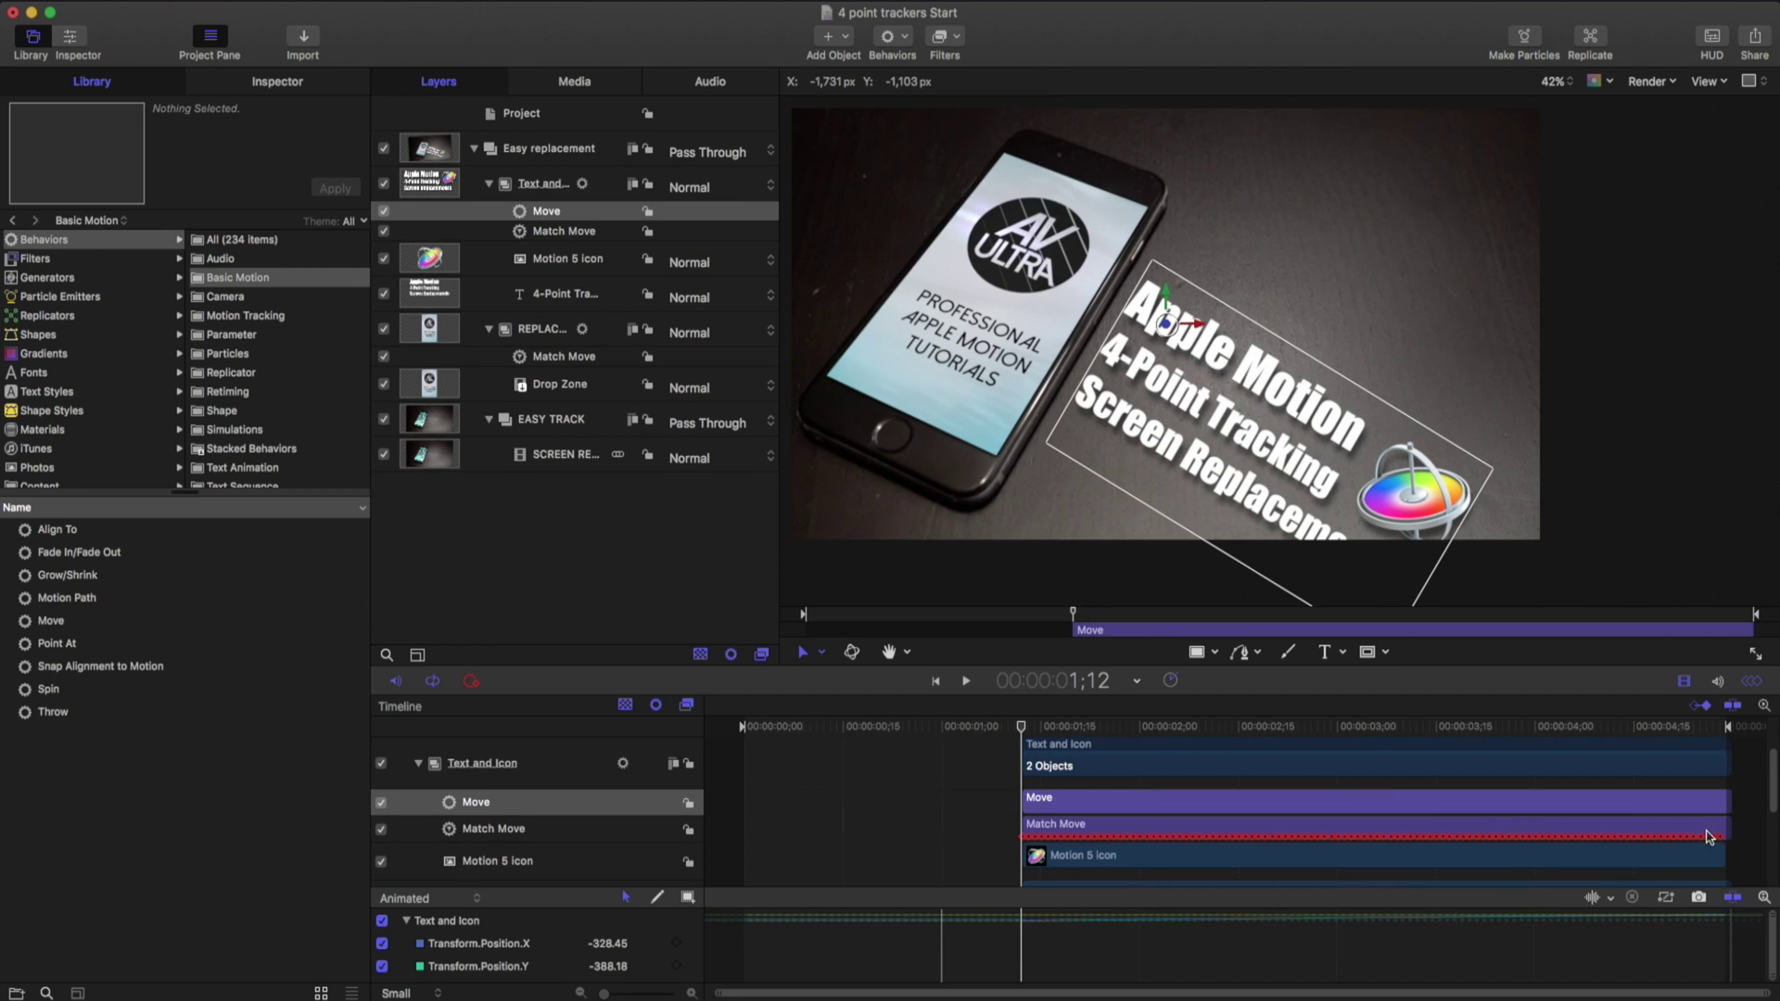
Trim Move to about two seconds, Direction From, start offscreen right, Speed Ease Both.
left_click_drag(1728, 802, 1176, 806)
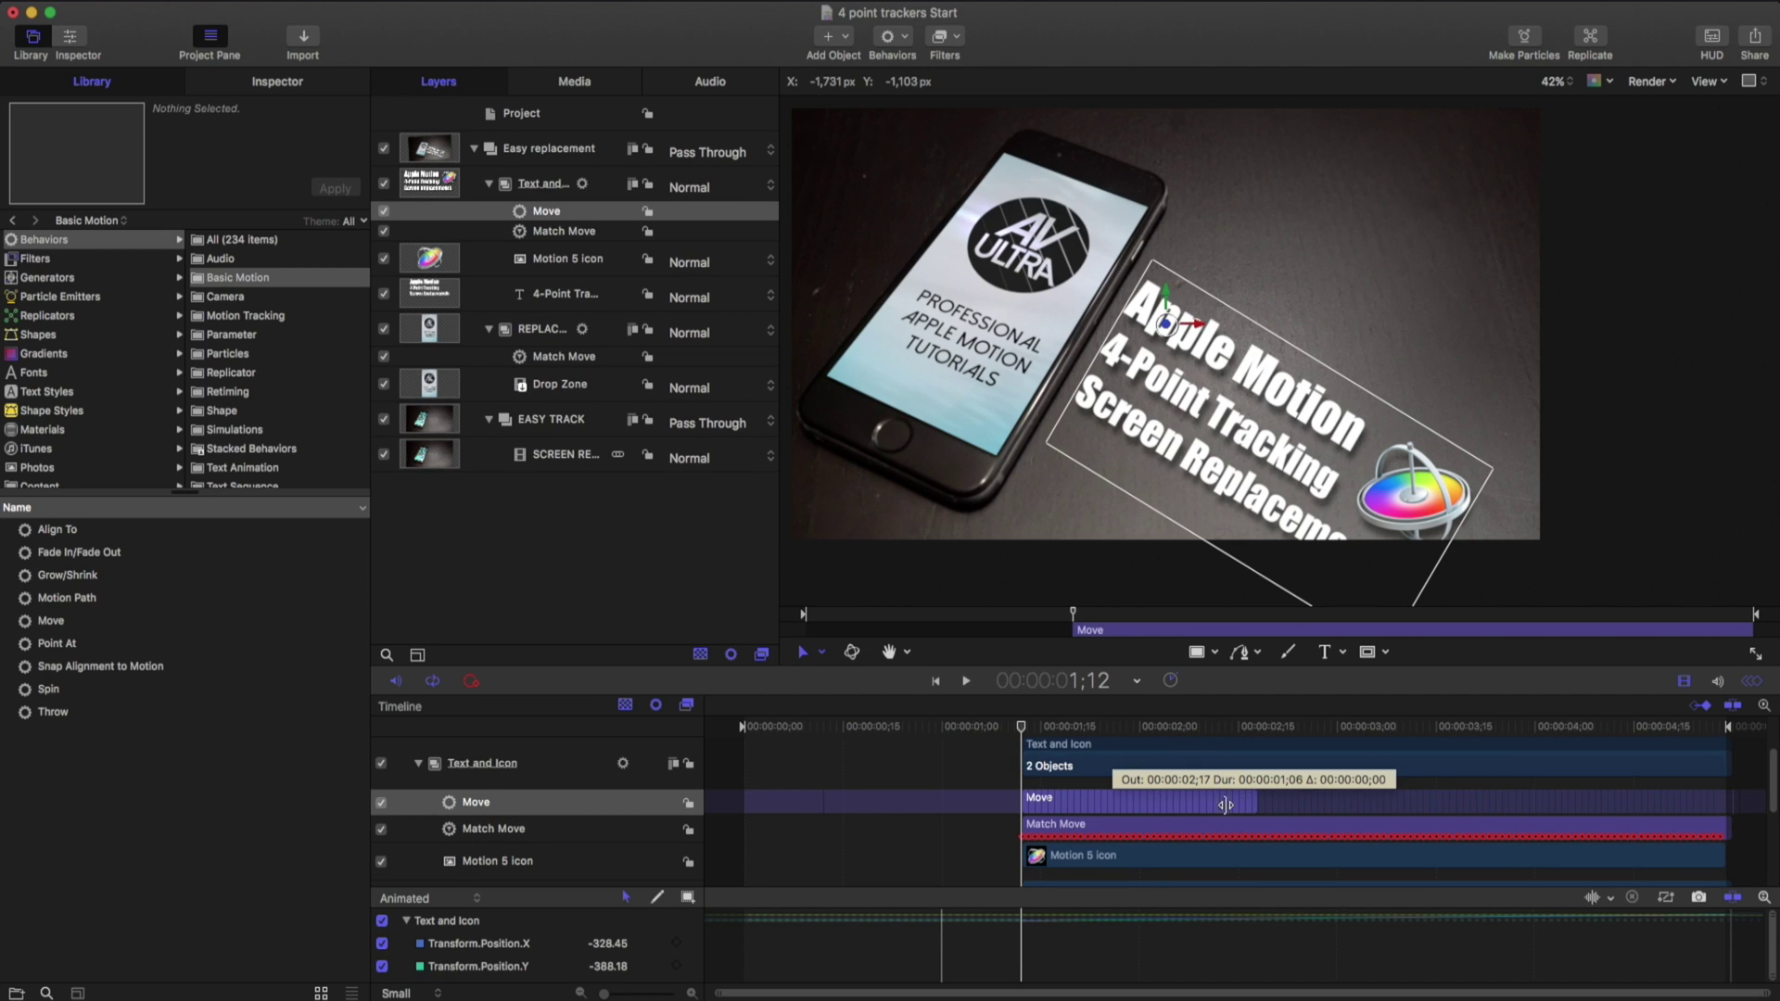
left_click_drag(1161, 807, 1164, 808)
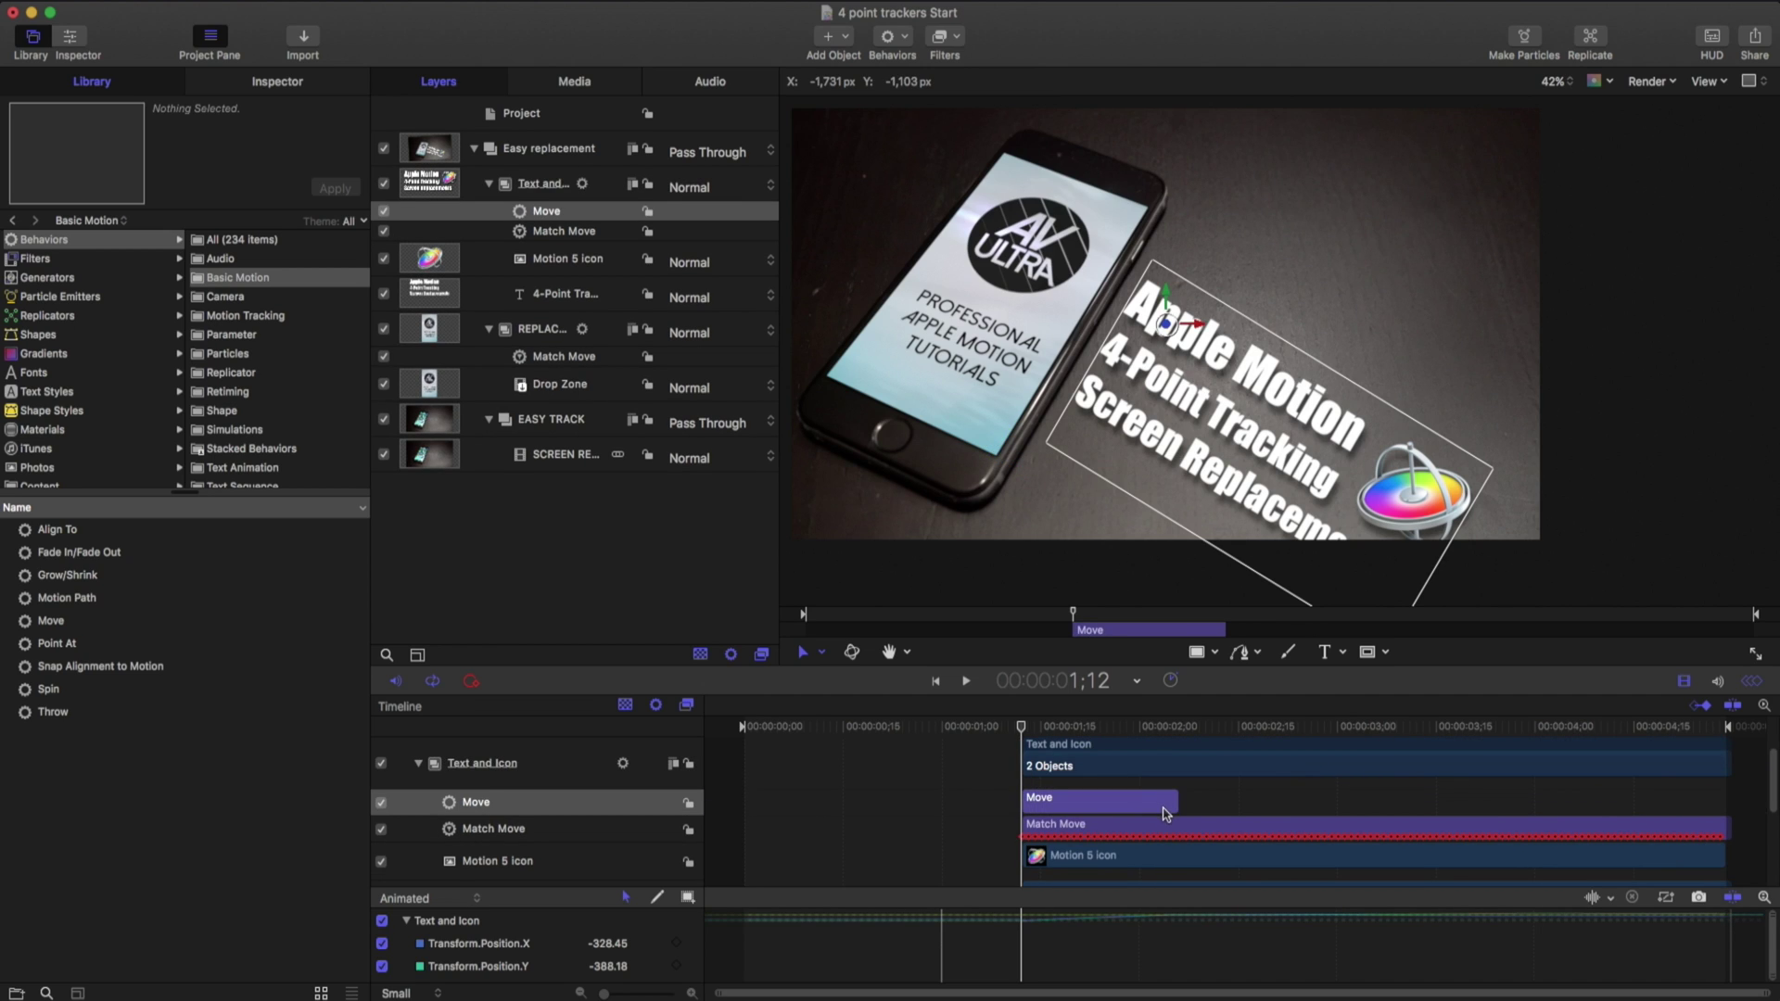
left_click(277, 80)
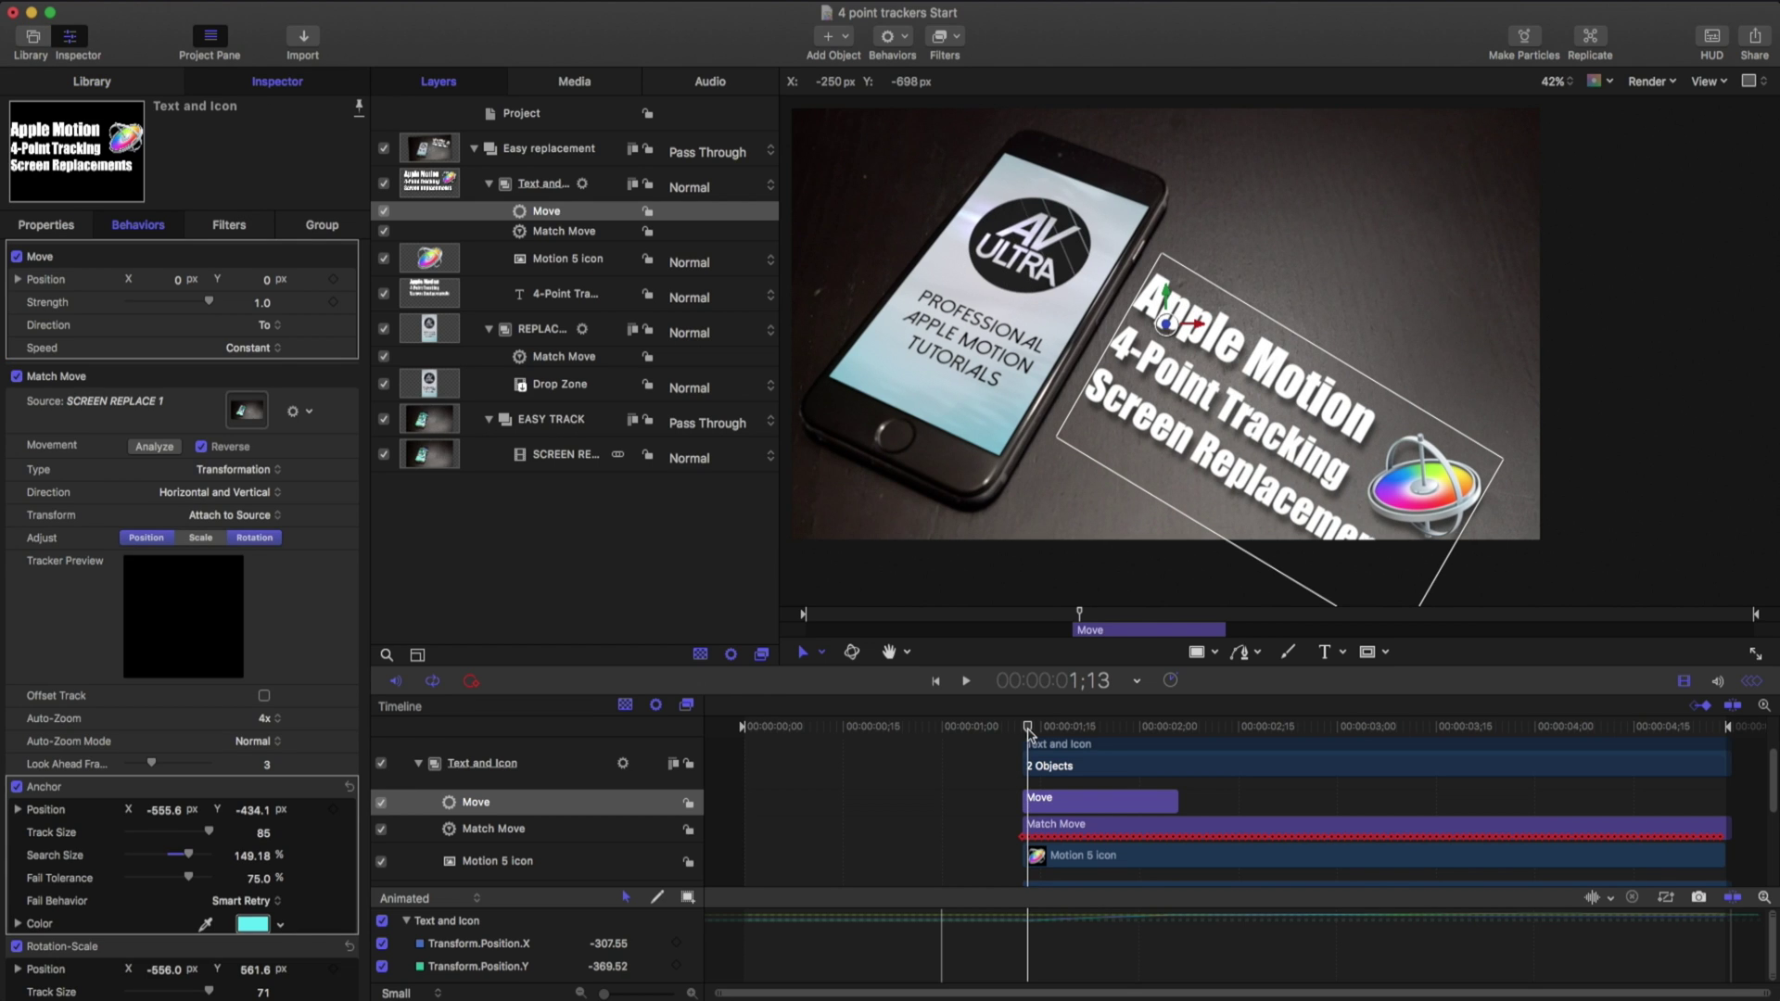
left_click(266, 329)
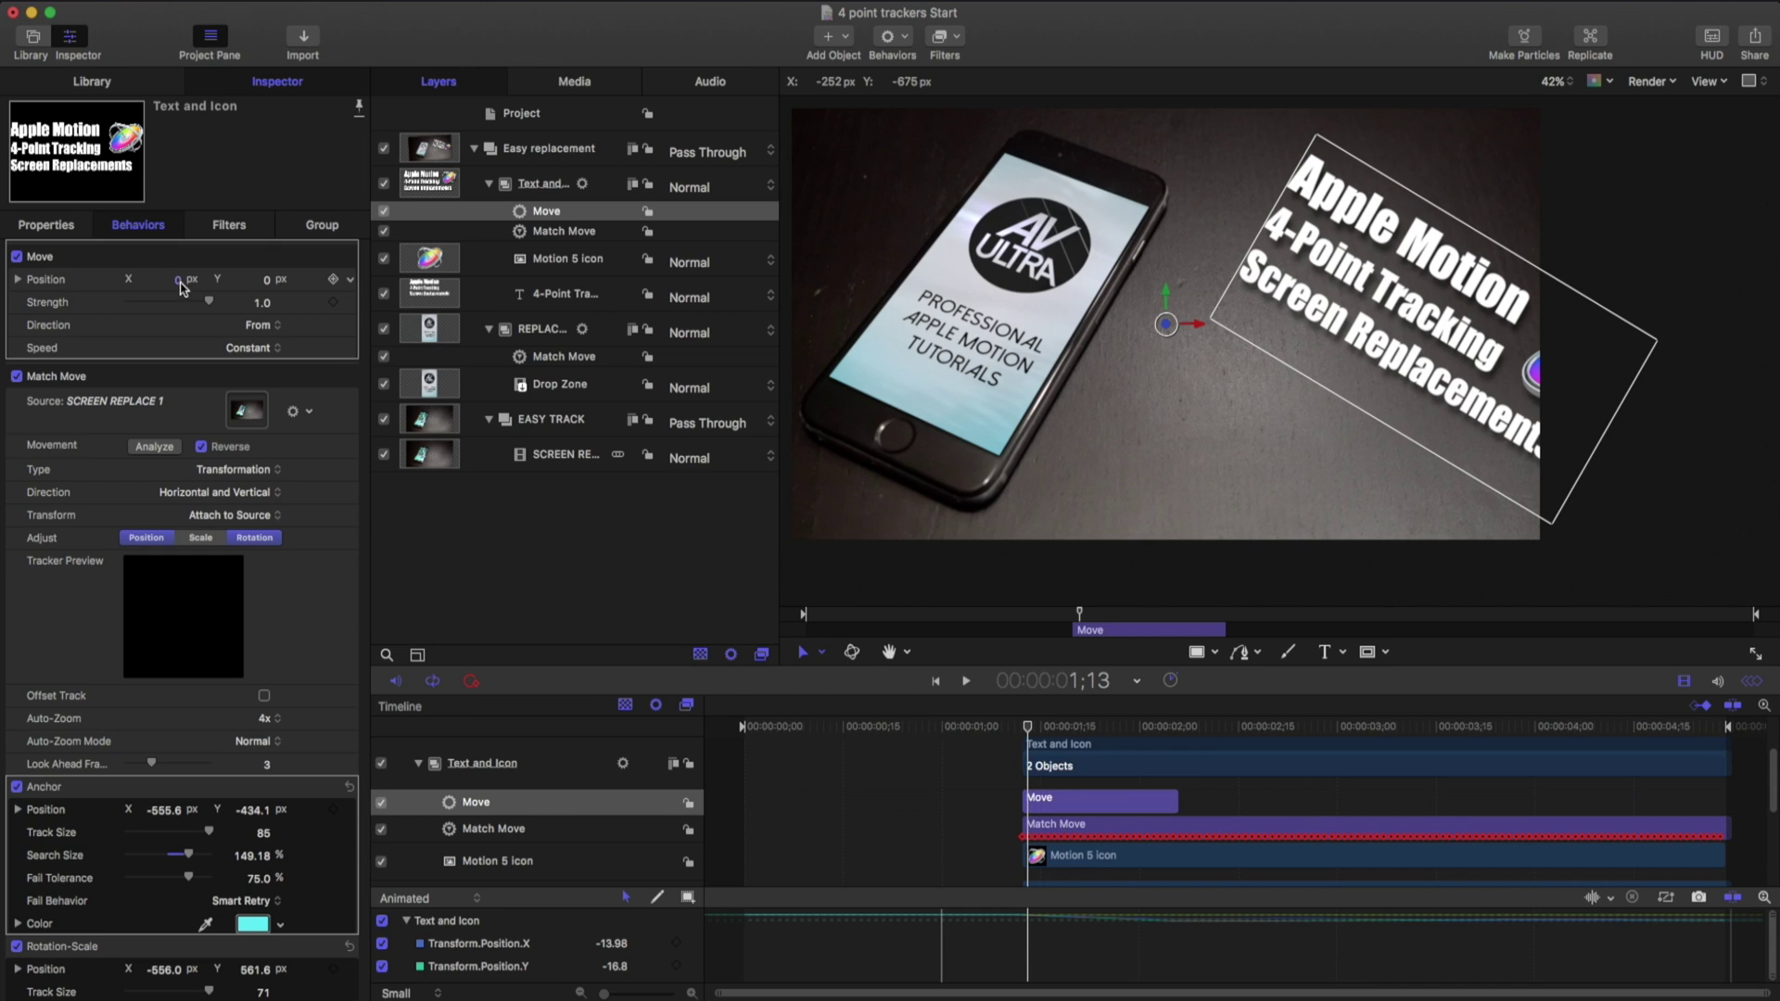
left_click_drag(179, 282, 222, 280)
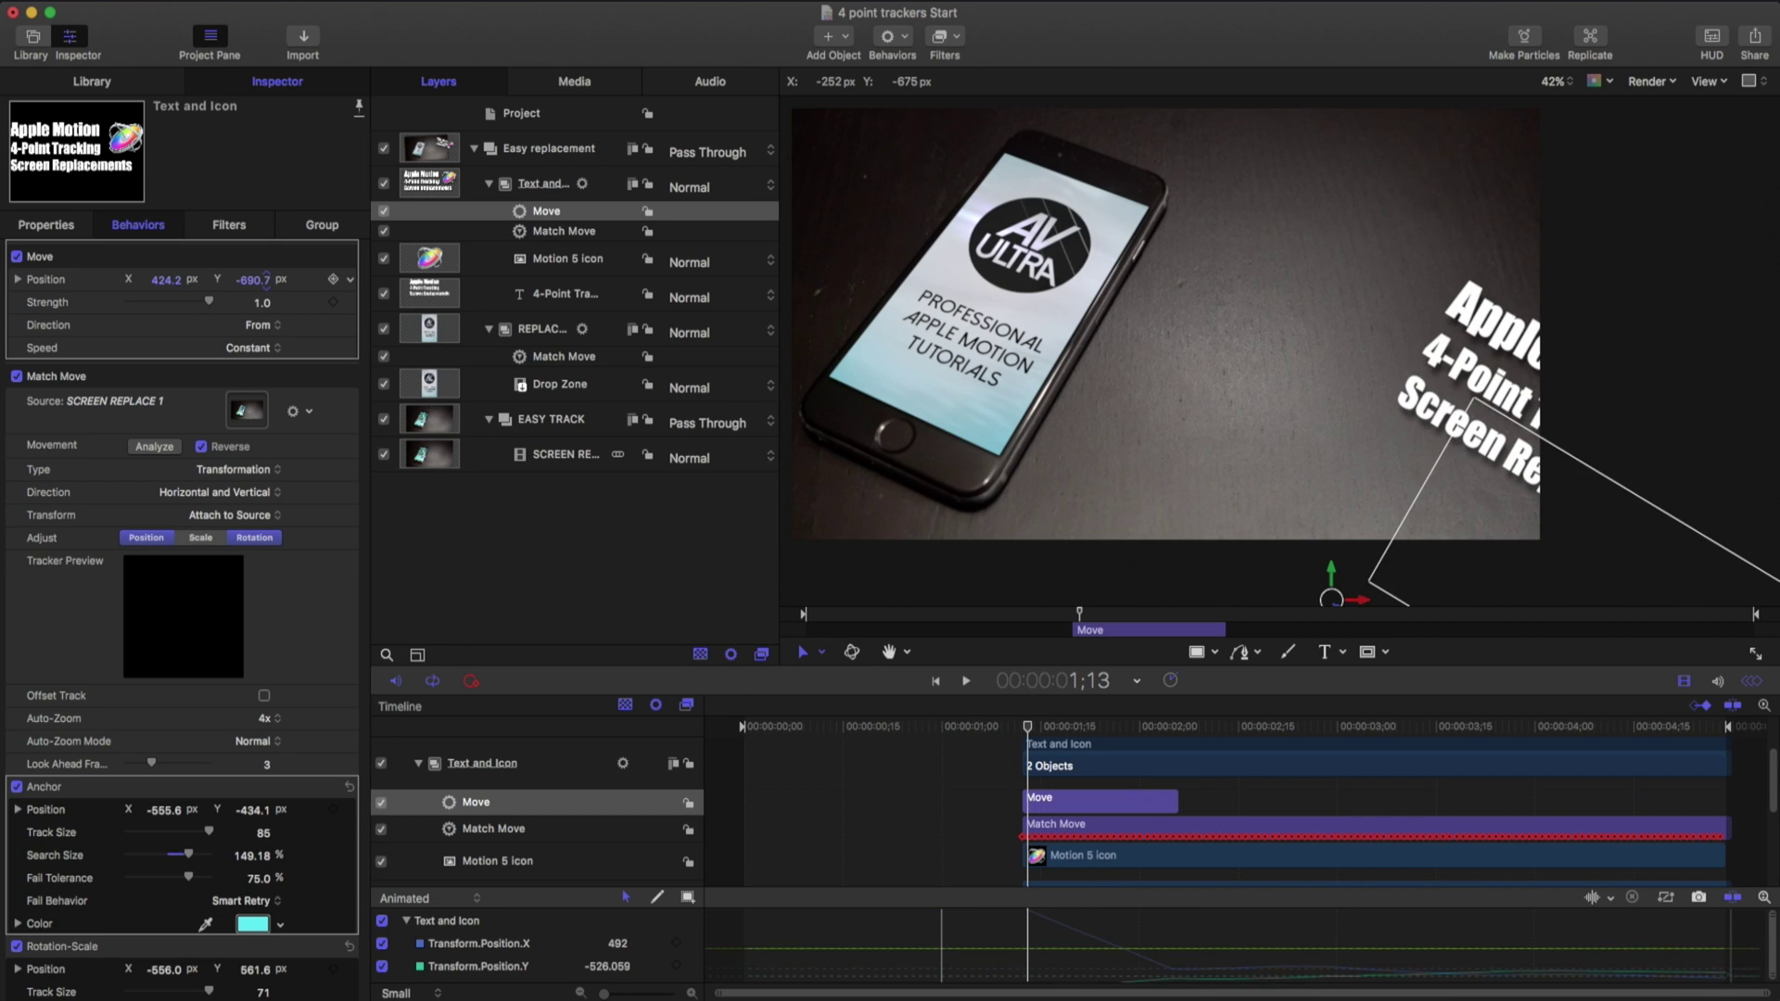
left_click(258, 348)
left_click(255, 400)
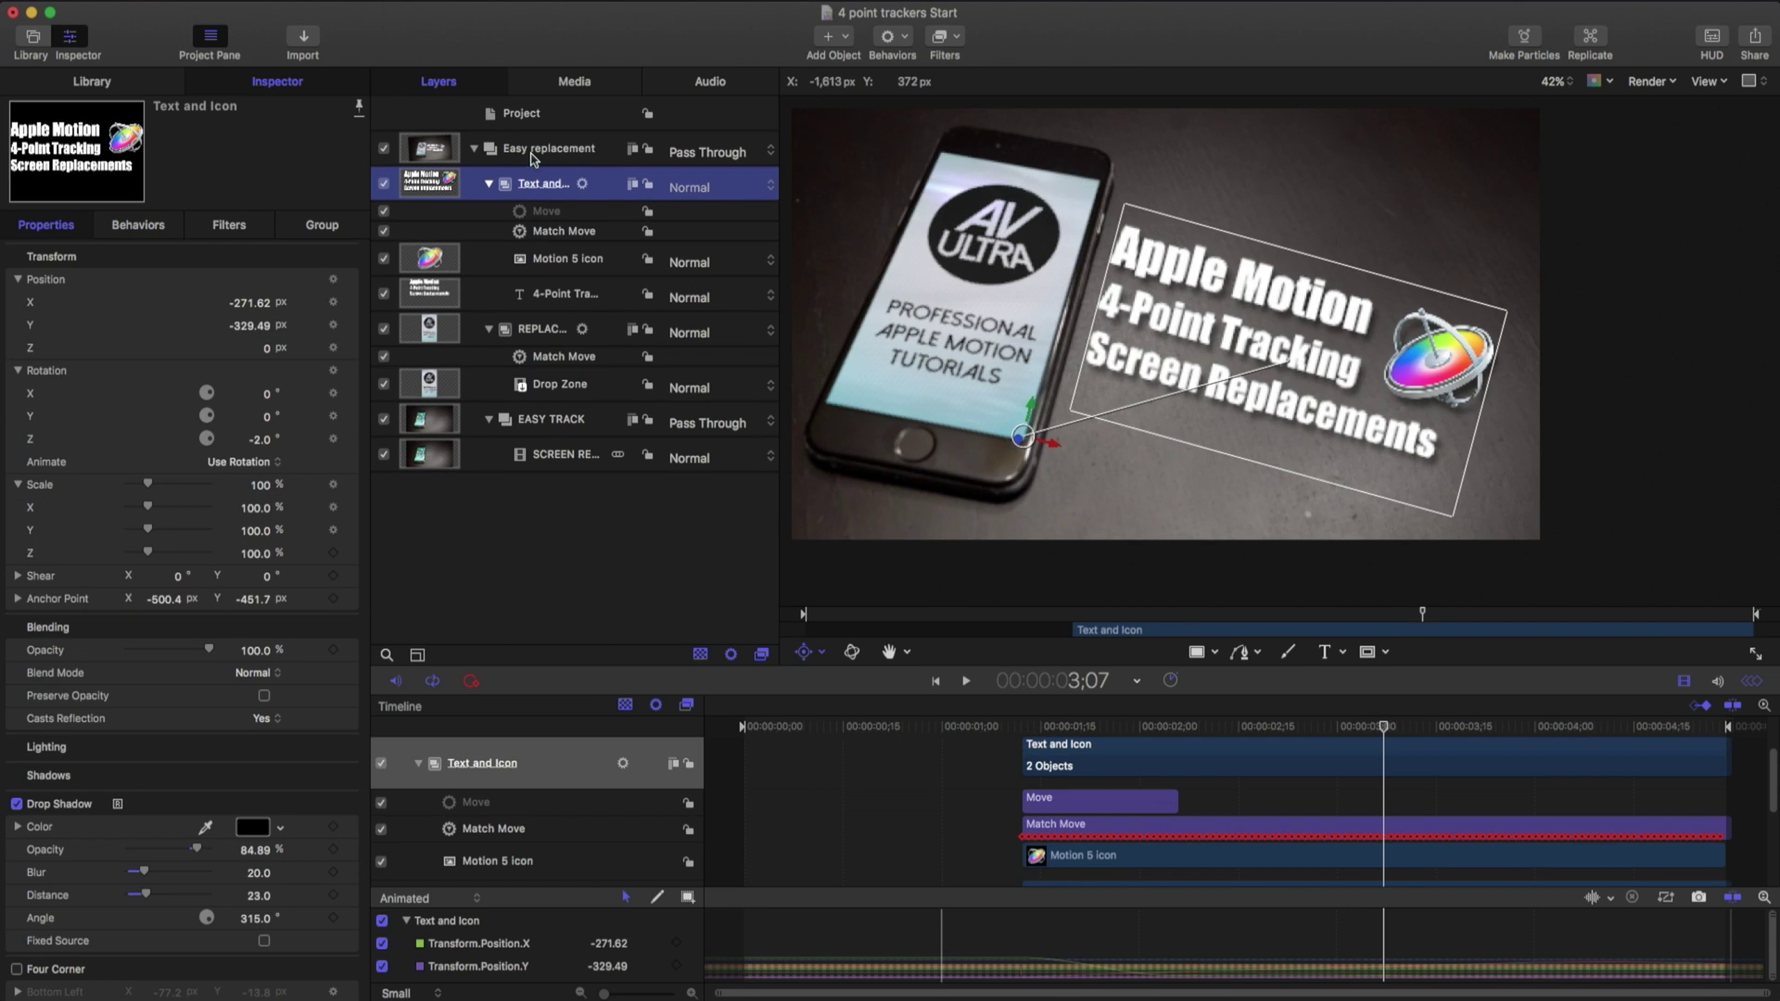
Shift the title group right with the Transform tool and play the slide-in from an earlier frame.
left_click(803, 653)
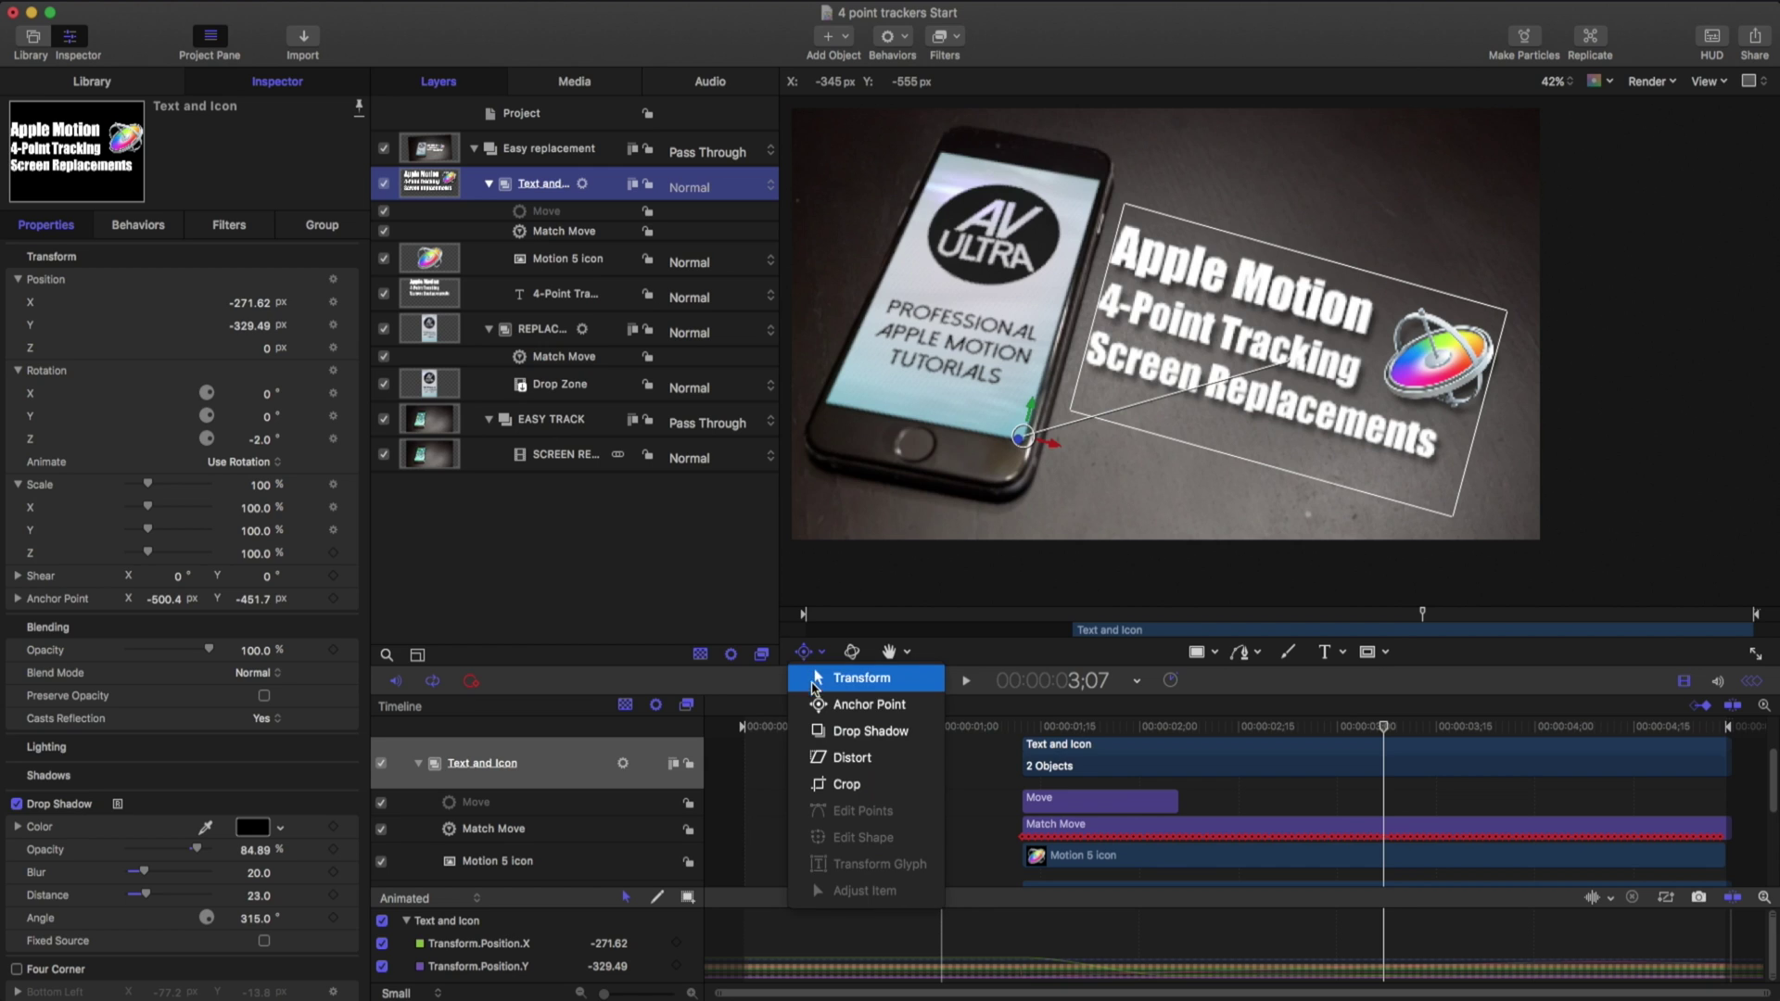
left_click(861, 678)
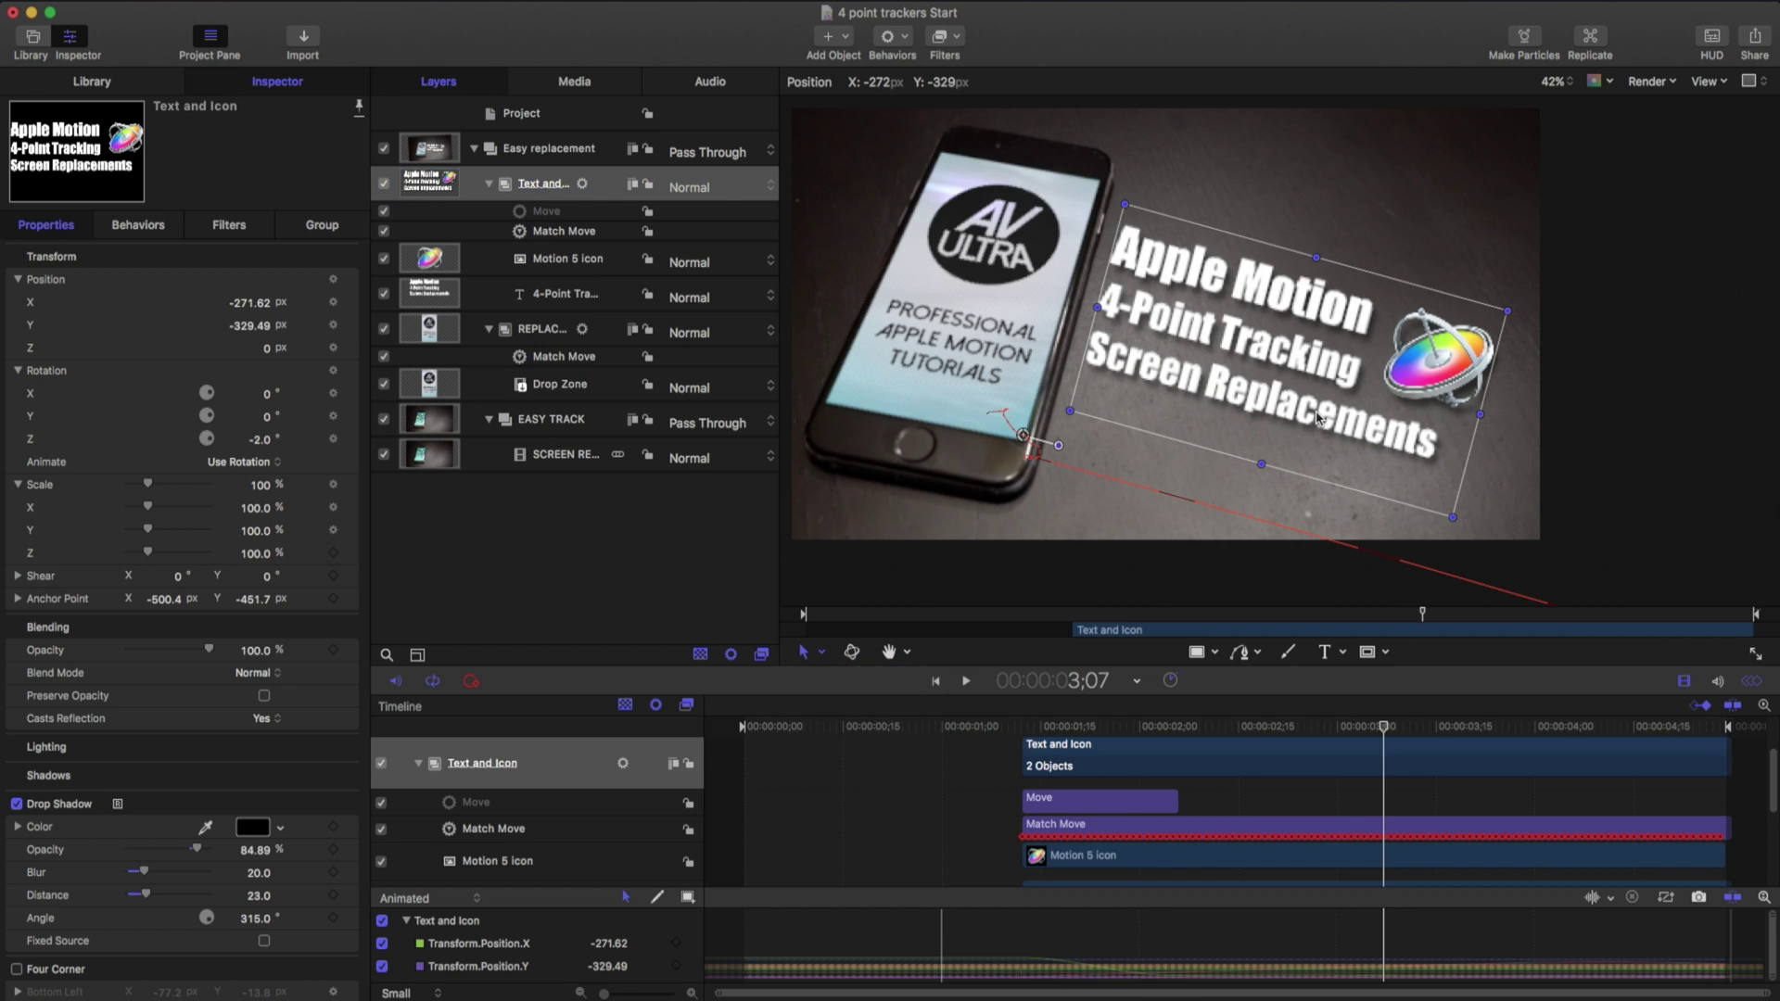
left_click_drag(1319, 419, 1353, 414)
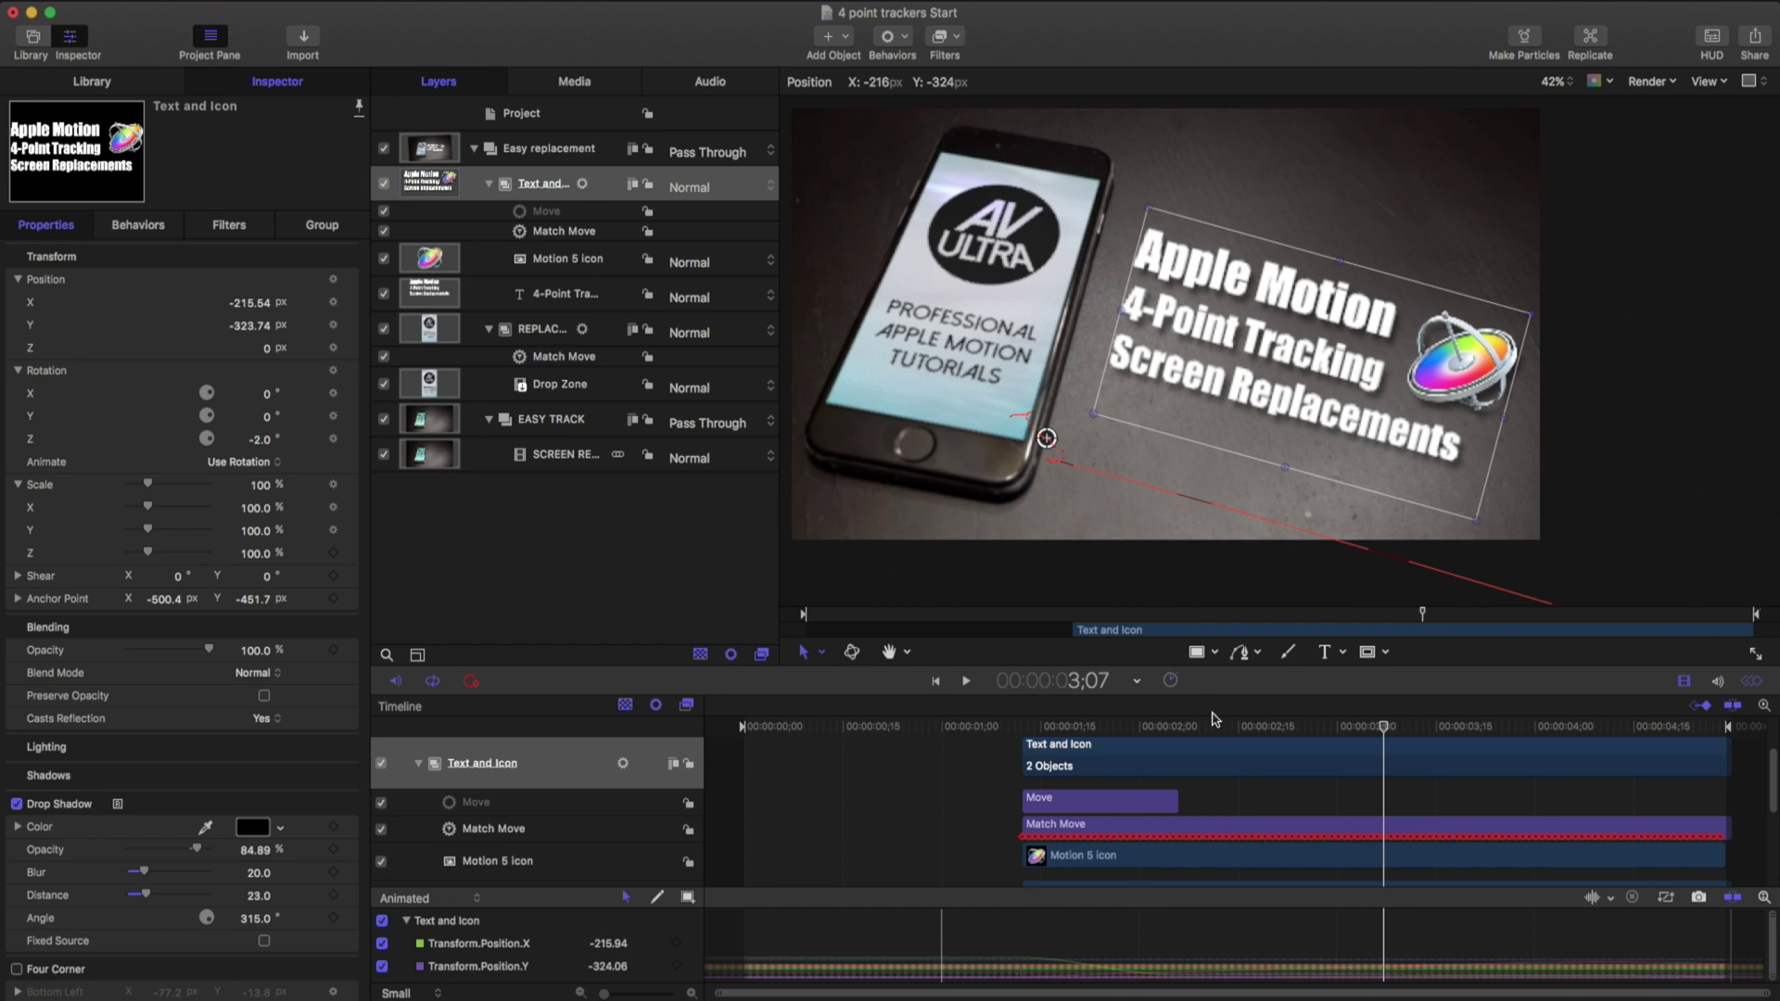
left_click_drag(1175, 728, 1524, 724)
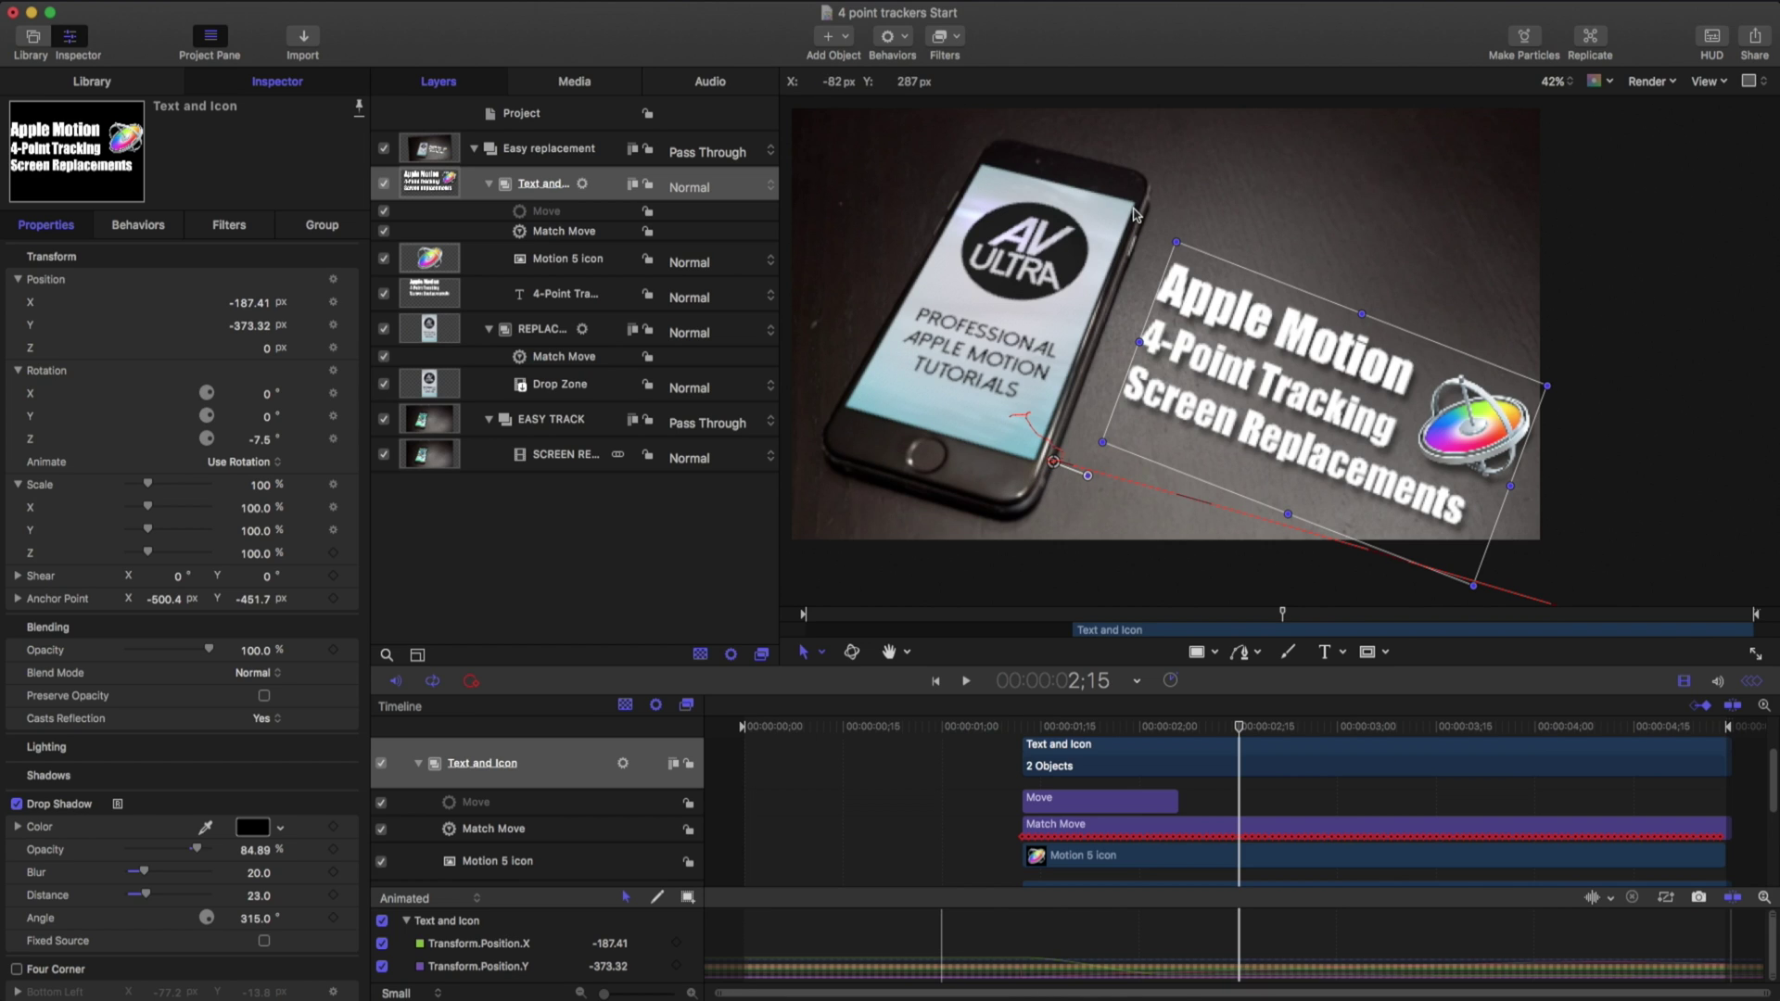
key("space")
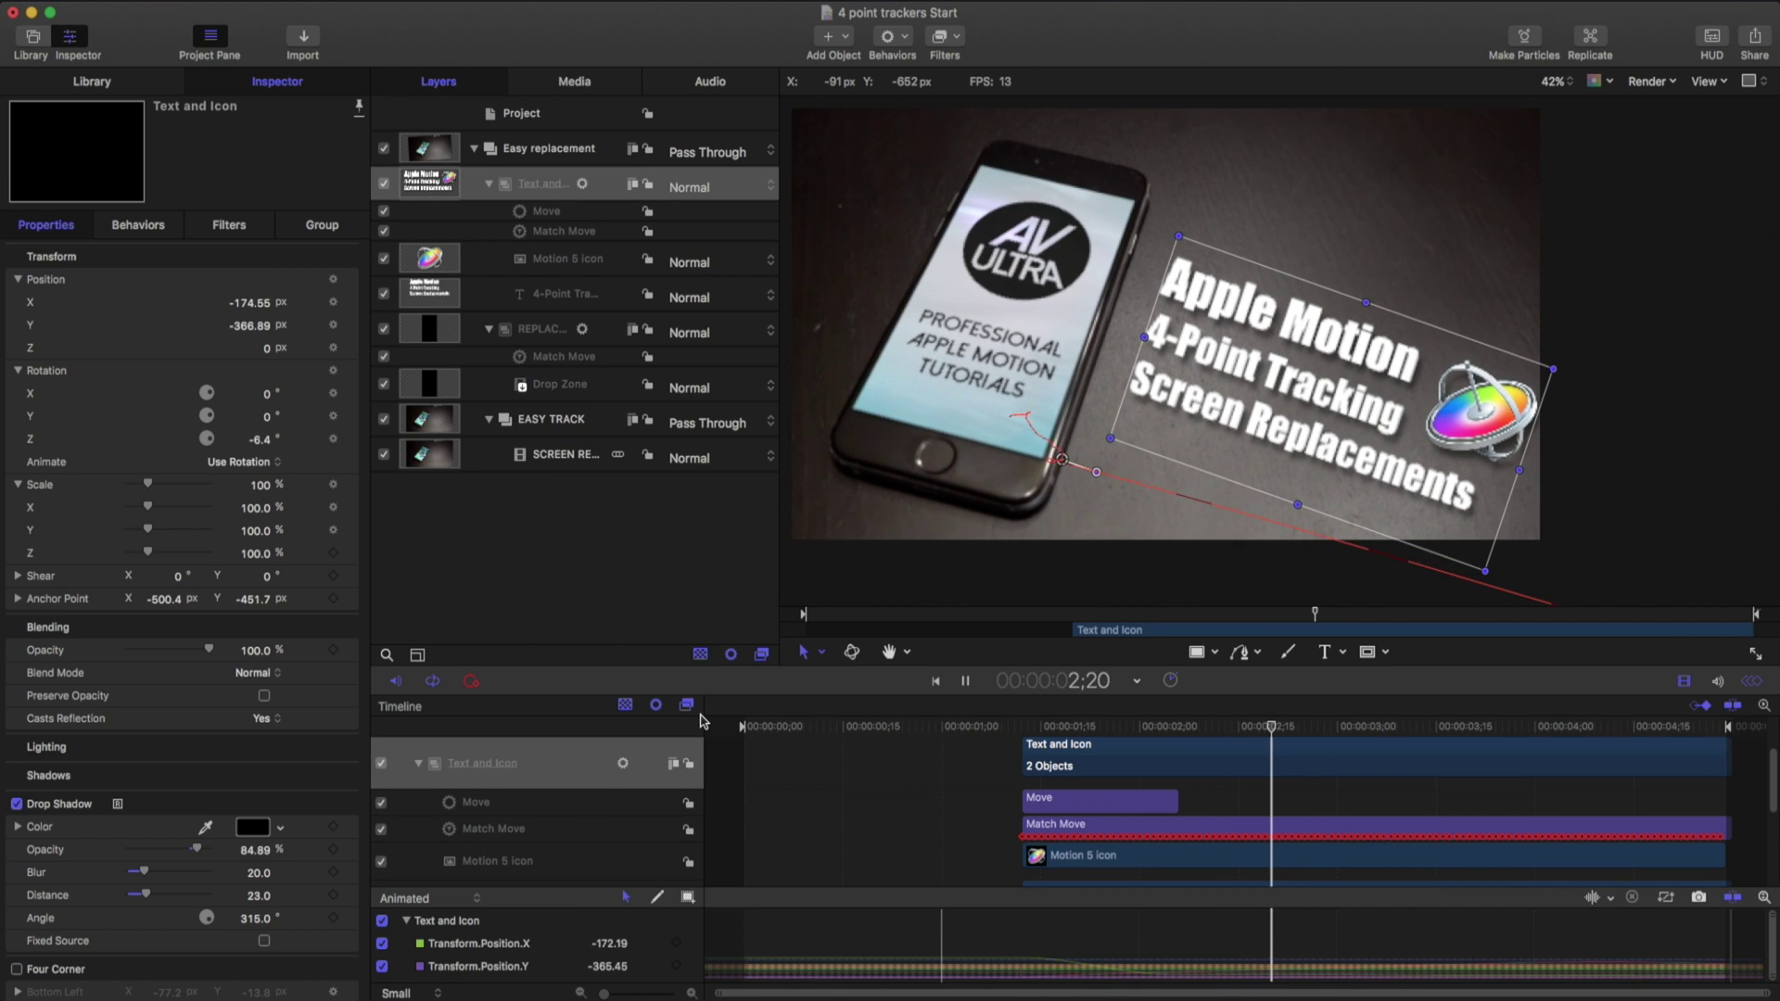